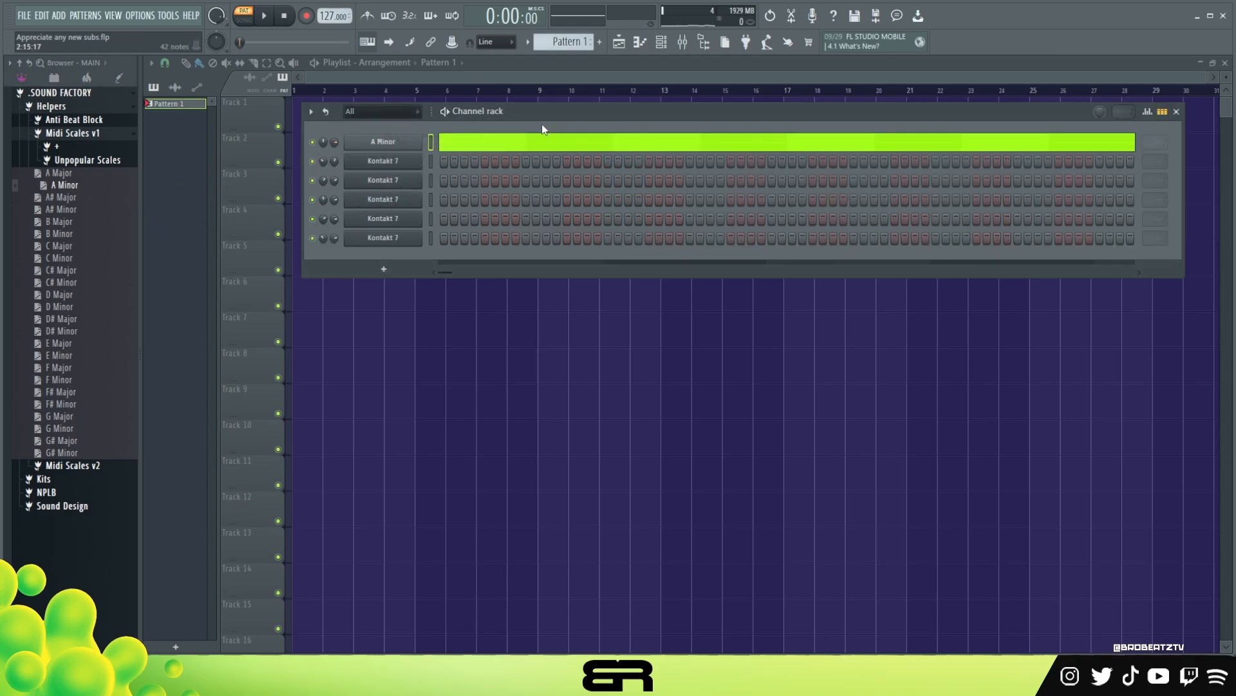
# - Shorten all notes in the A Minor channel's piano roll to four bars and collapse the browser's .SOUND FACTORY folder
pyautogui.click(516, 139)
pyautogui.hotkey('ctrl', 'a')
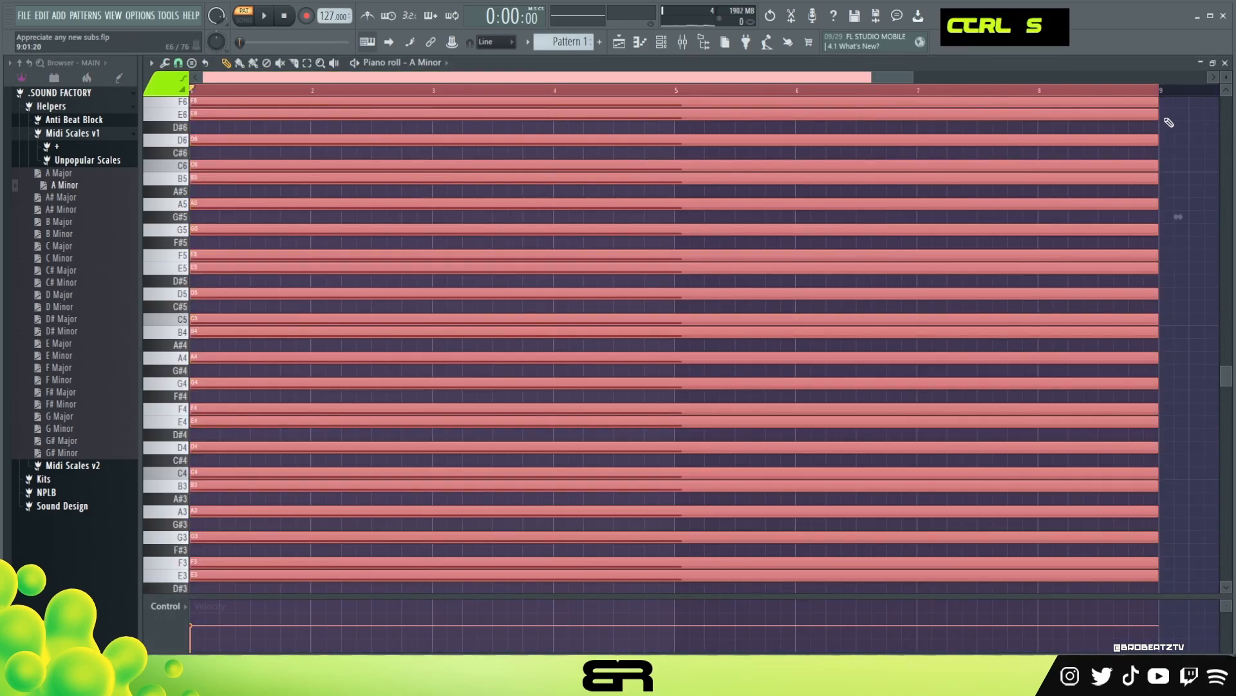
pyautogui.moveTo(1153, 116); pyautogui.dragTo(679, 161)
pyautogui.rightClick(698, 157)
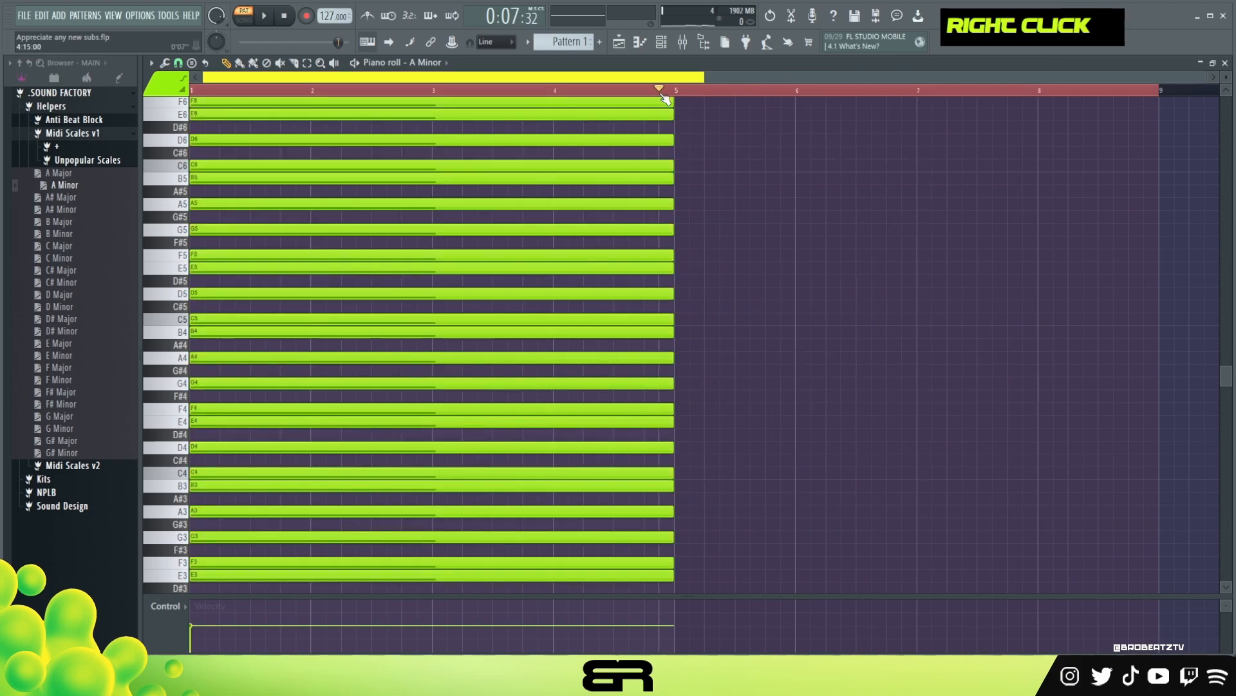
pyautogui.doubleClick(251, 89)
pyautogui.click(90, 94)
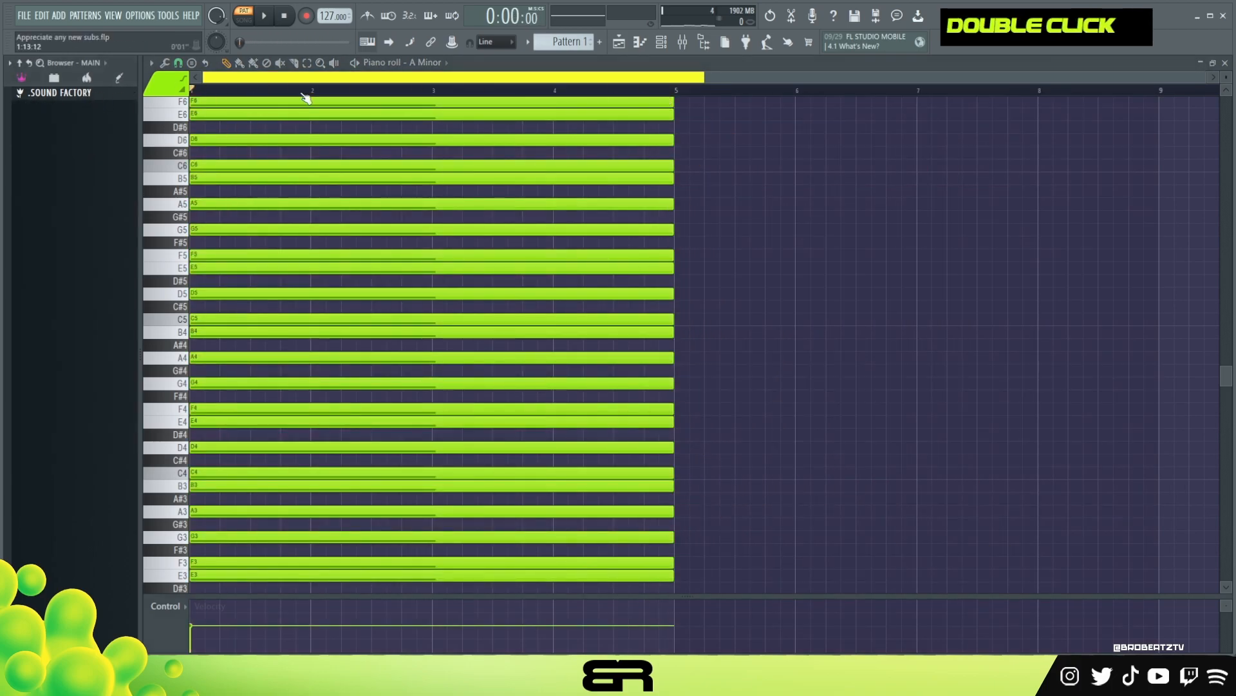
# - Open the piano roll of the first Kontakt 7 channel, framed on its first four bars
pyautogui.press('F6')
pyautogui.rightClick(398, 161)
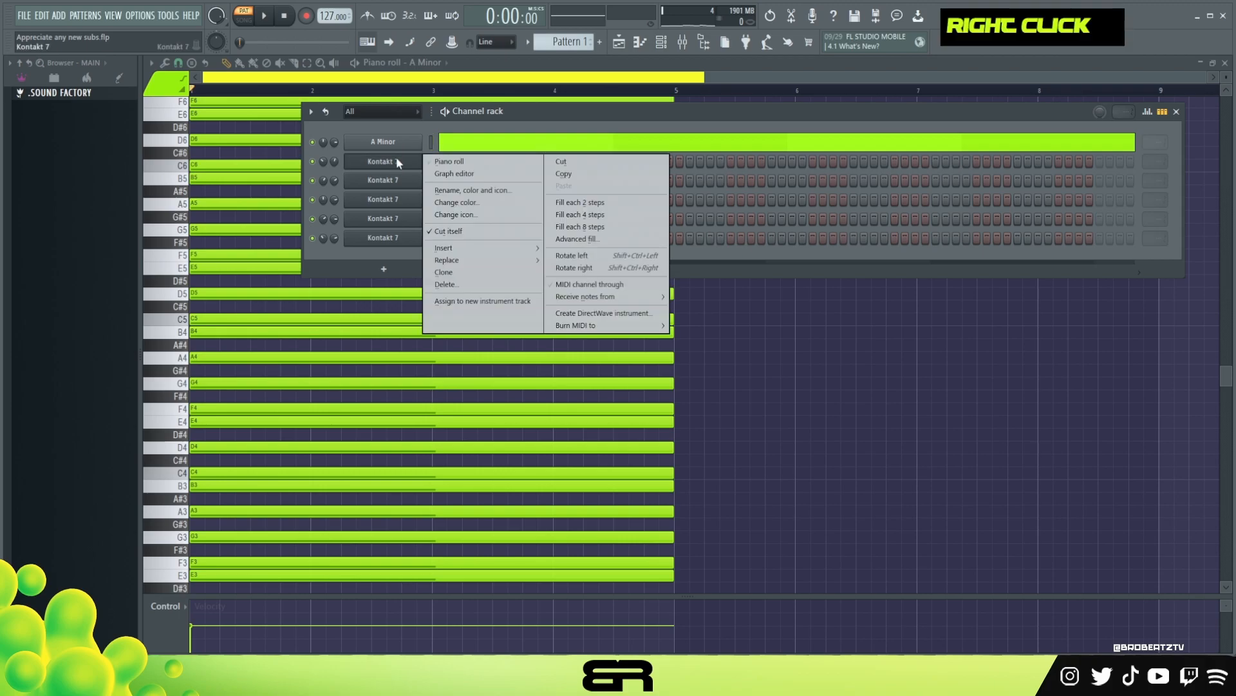
pyautogui.click(468, 161)
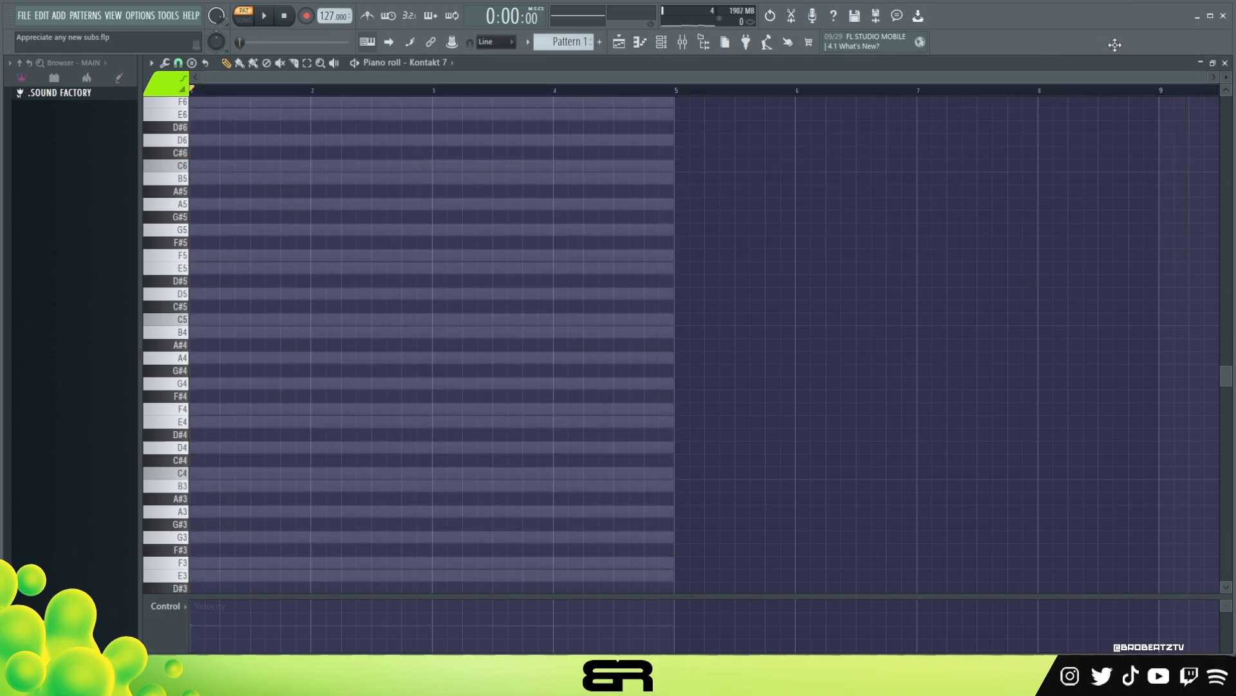
pyautogui.moveTo(1211, 82); pyautogui.dragTo(729, 119)
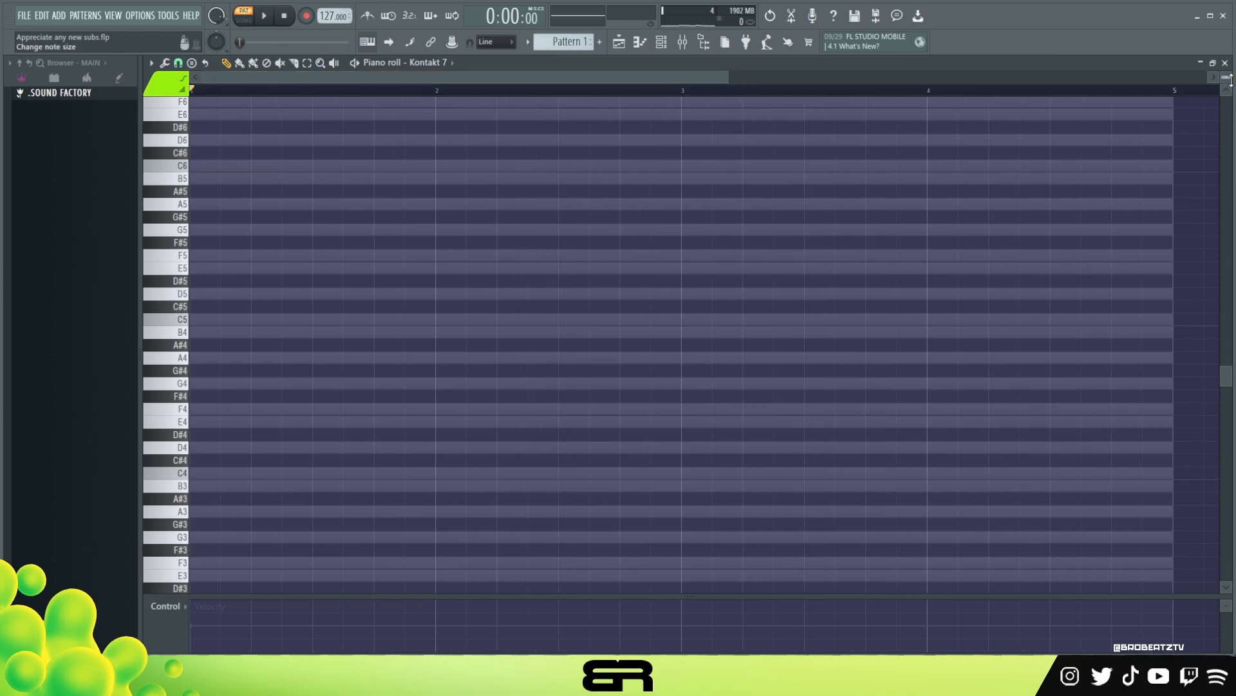
pyautogui.scroll(5, 1228, 78)
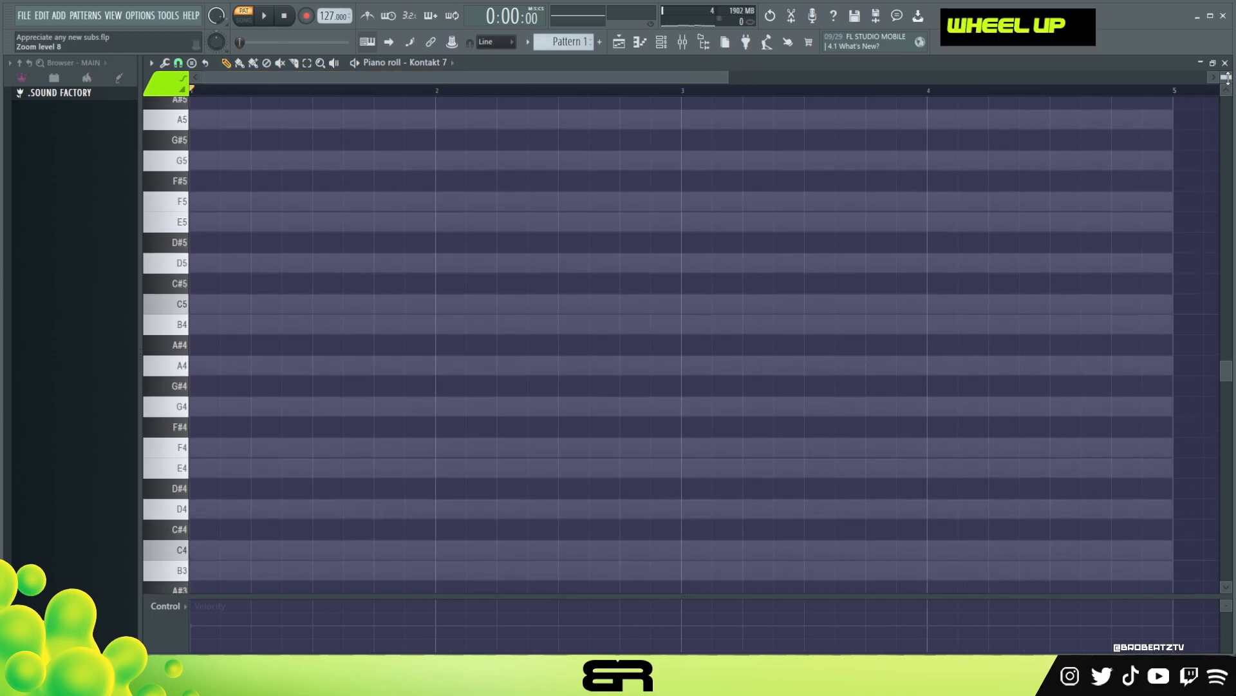
# - Build an A minor chord at the start of bar 1 from A4, C5 and E5 notes, each ten steps long
pyautogui.click(207, 366)
pyautogui.moveTo(543, 315); pyautogui.dragTo(529, 422)
pyautogui.hotkey('shift', 'd')
pyautogui.rightClick(529, 393)
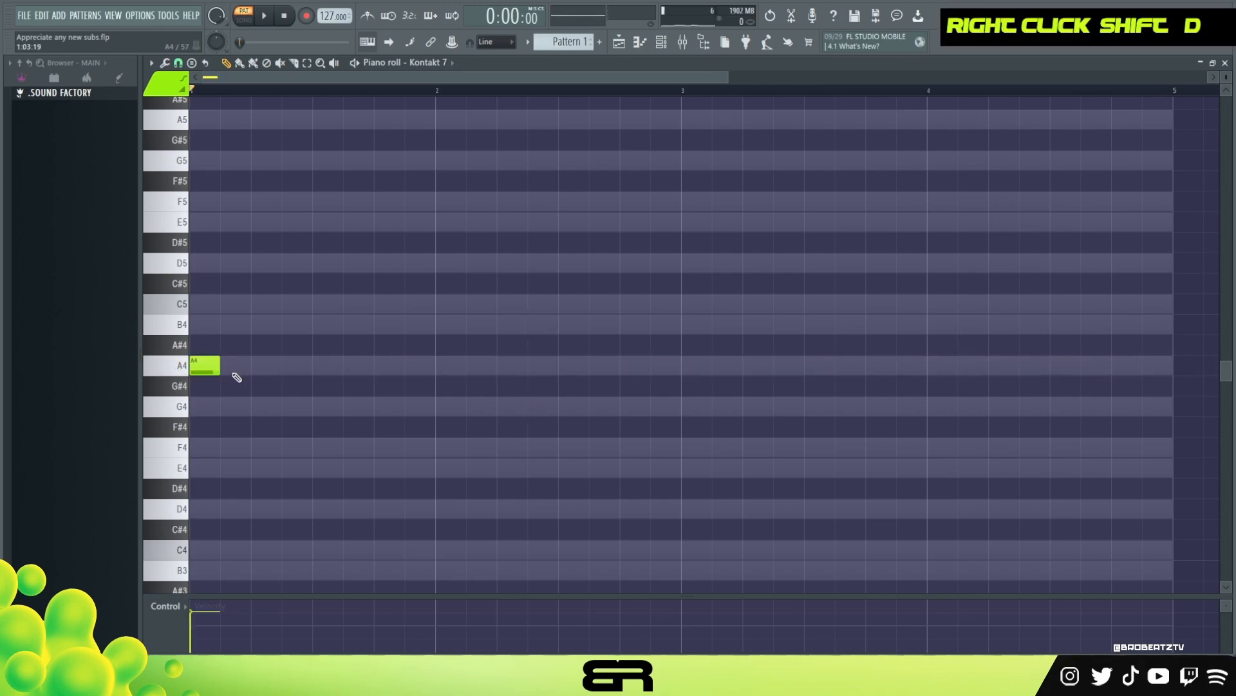
pyautogui.keyDown('ctrl'); pyautogui.click(216, 365); pyautogui.keyUp('ctrl')
pyautogui.moveTo(251, 365)
pyautogui.mouseDown()
pyautogui.moveTo(259, 234)
pyautogui.moveTo(211, 220)
pyautogui.mouseUp()
pyautogui.moveTo(265, 177); pyautogui.dragTo(267, 303)
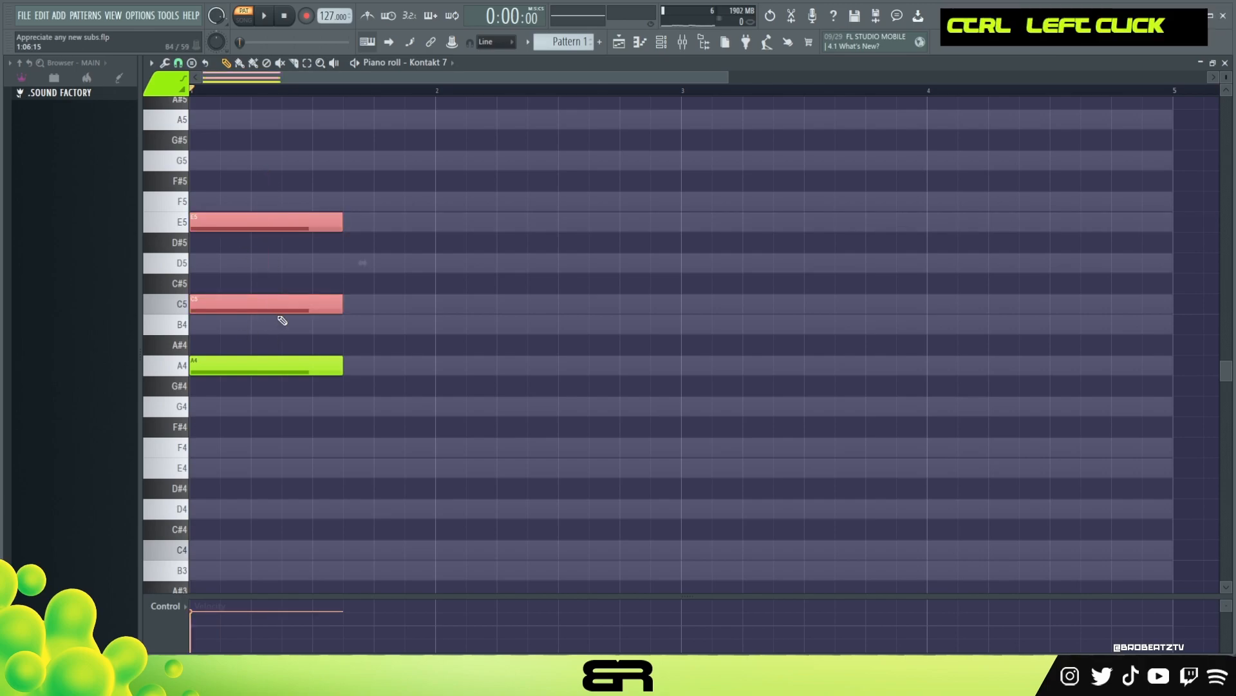
# - Lower the chord's E5 note an octave to E4 and shift C5 to start where A4 ends
pyautogui.hotkey('ctrl', 'Down')
pyautogui.rightClick(365, 496)
pyautogui.keyDown('ctrl'); pyautogui.click(239, 549); pyautogui.keyUp('ctrl')
pyautogui.hotkey('ctrl', 'Up')
pyautogui.moveTo(234, 298); pyautogui.dragTo(391, 294)
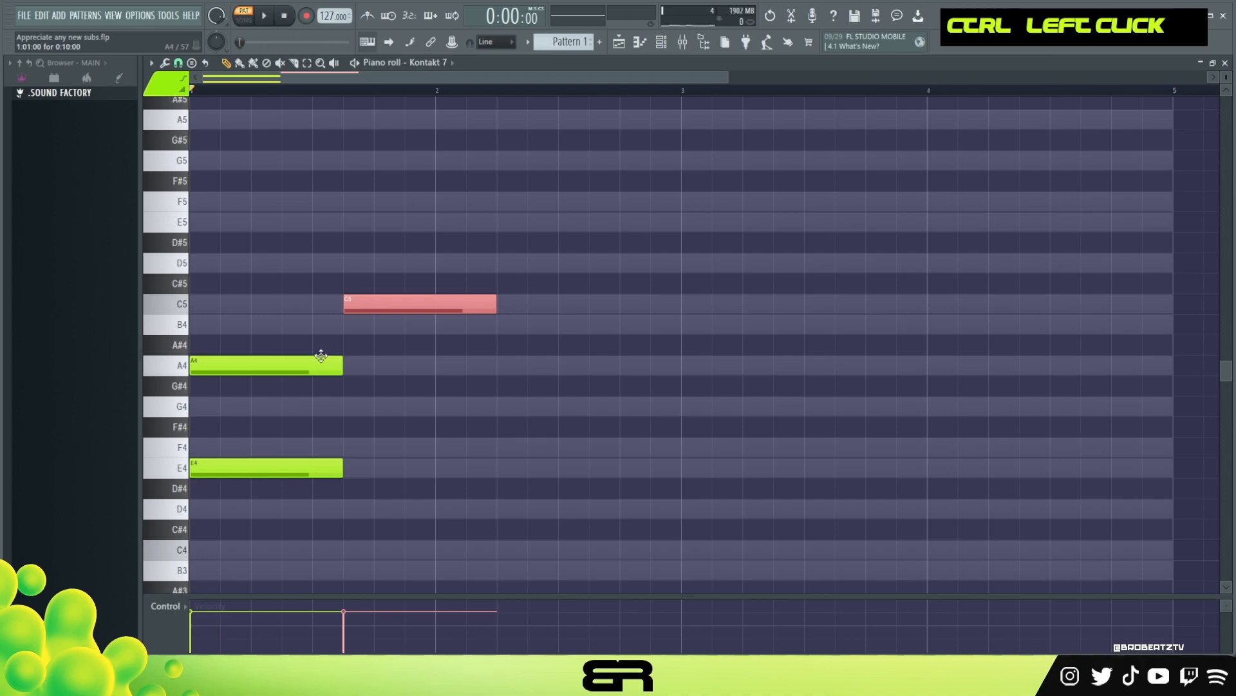
# - Move the E4 note to 1:13:00 and the C5 note to 1:07:00 while playing the pattern
pyautogui.keyDown('ctrl'); pyautogui.click(234, 468); pyautogui.keyUp('ctrl')
pyautogui.moveTo(234, 468); pyautogui.dragTo(402, 461)
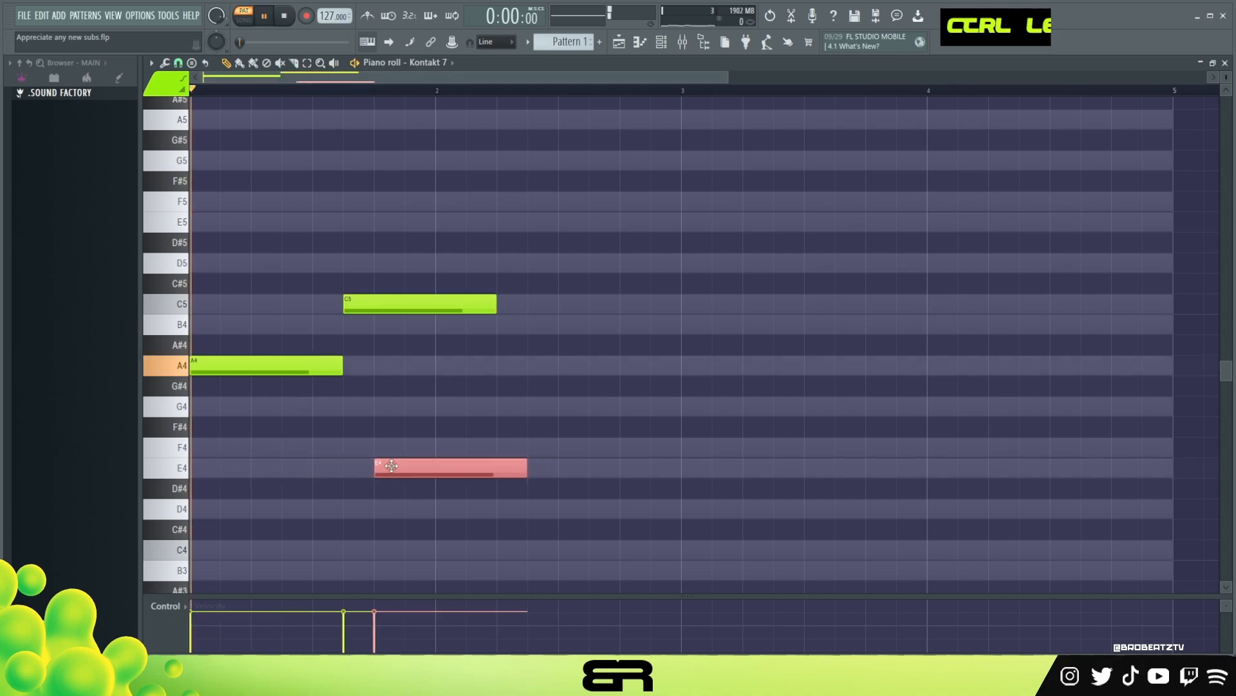
pyautogui.press('space')
pyautogui.press('space')
pyautogui.press('space')
pyautogui.moveTo(380, 308); pyautogui.dragTo(318, 310)
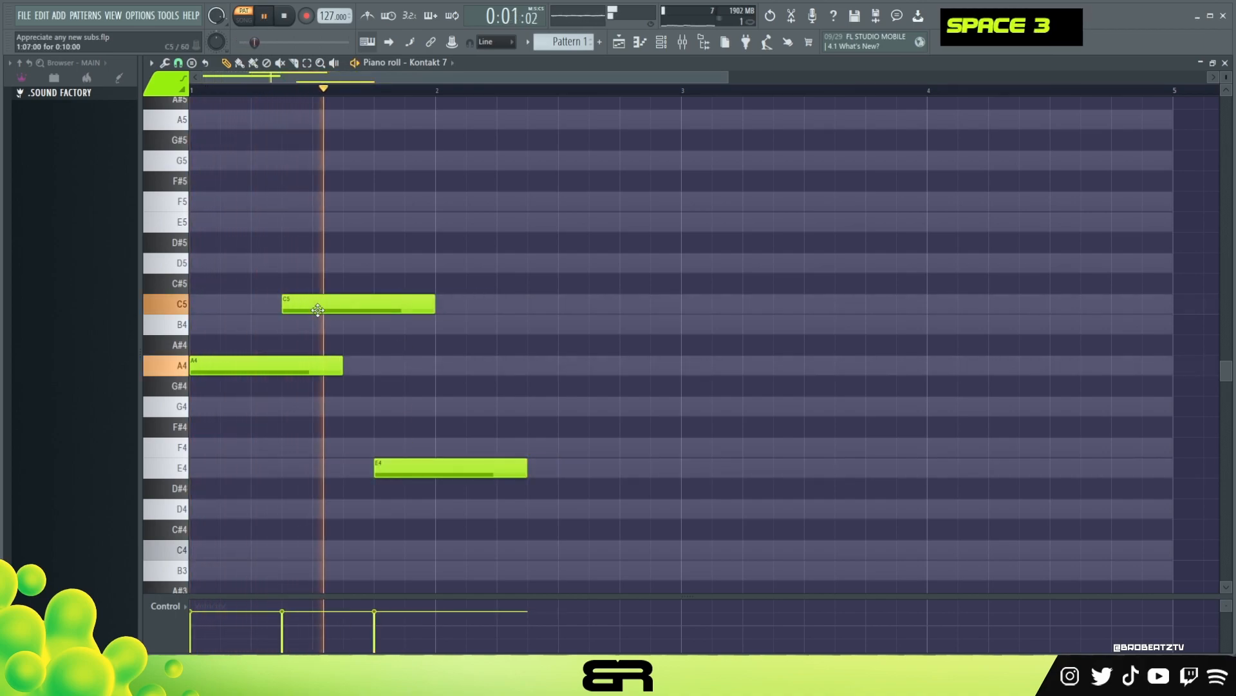
# - Play the three notes back and move E4 to 1:07:00, aligned with C5
pyautogui.press('space')
pyautogui.press('space')
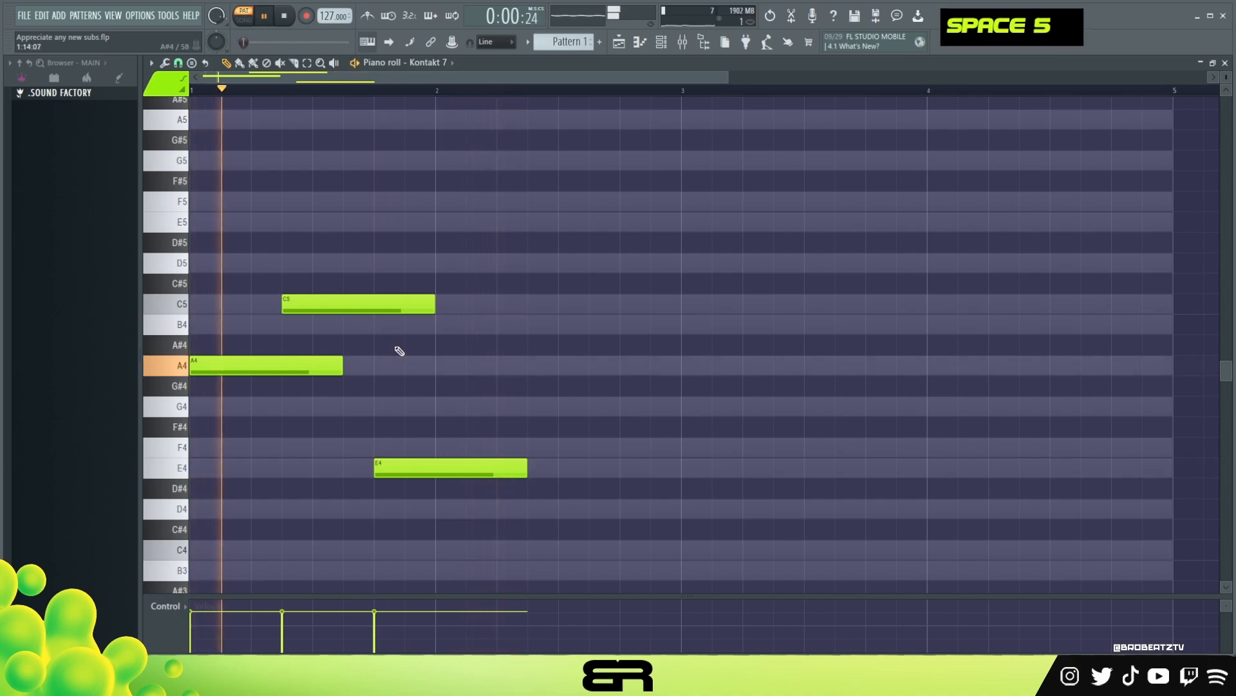
pyautogui.press('space')
pyautogui.press('space')
pyautogui.press('space')
pyautogui.moveTo(427, 470); pyautogui.dragTo(334, 471)
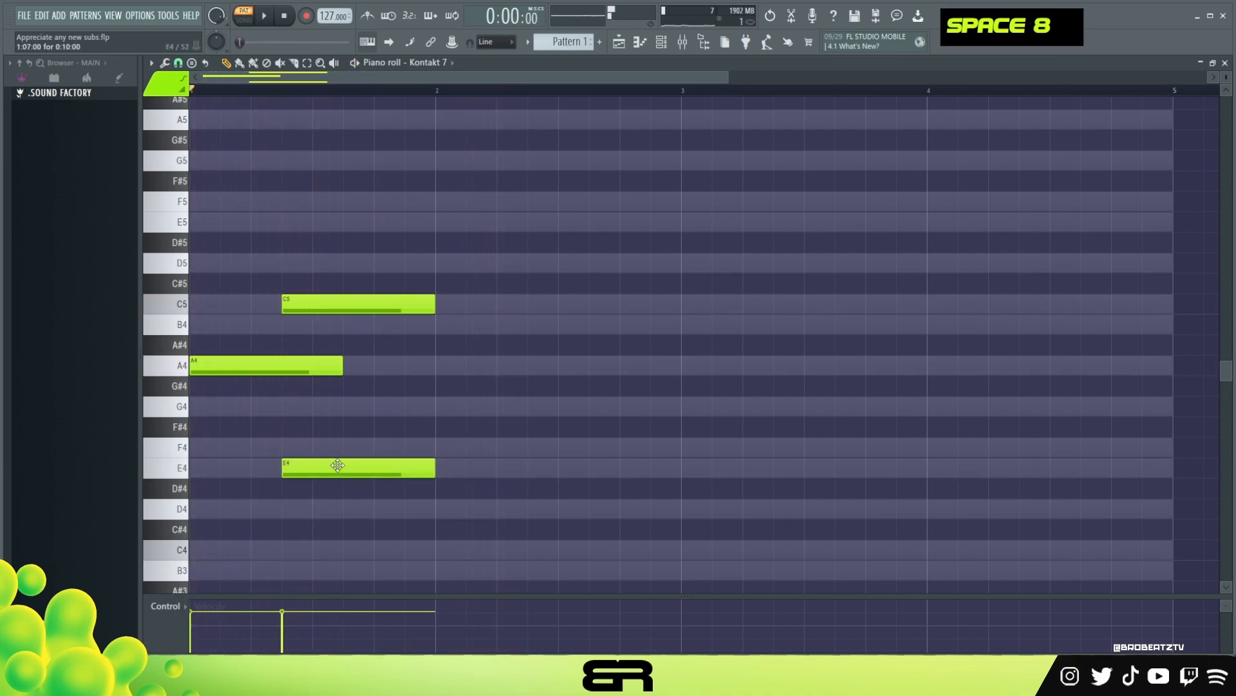
# - Delete the C5 note and play back the remaining A4 and E4 notes
pyautogui.press('space')
pyautogui.click(320, 324)
pyautogui.rightClick(393, 304)
pyautogui.rightClick(394, 325)
pyautogui.press('space')
pyautogui.press('space')
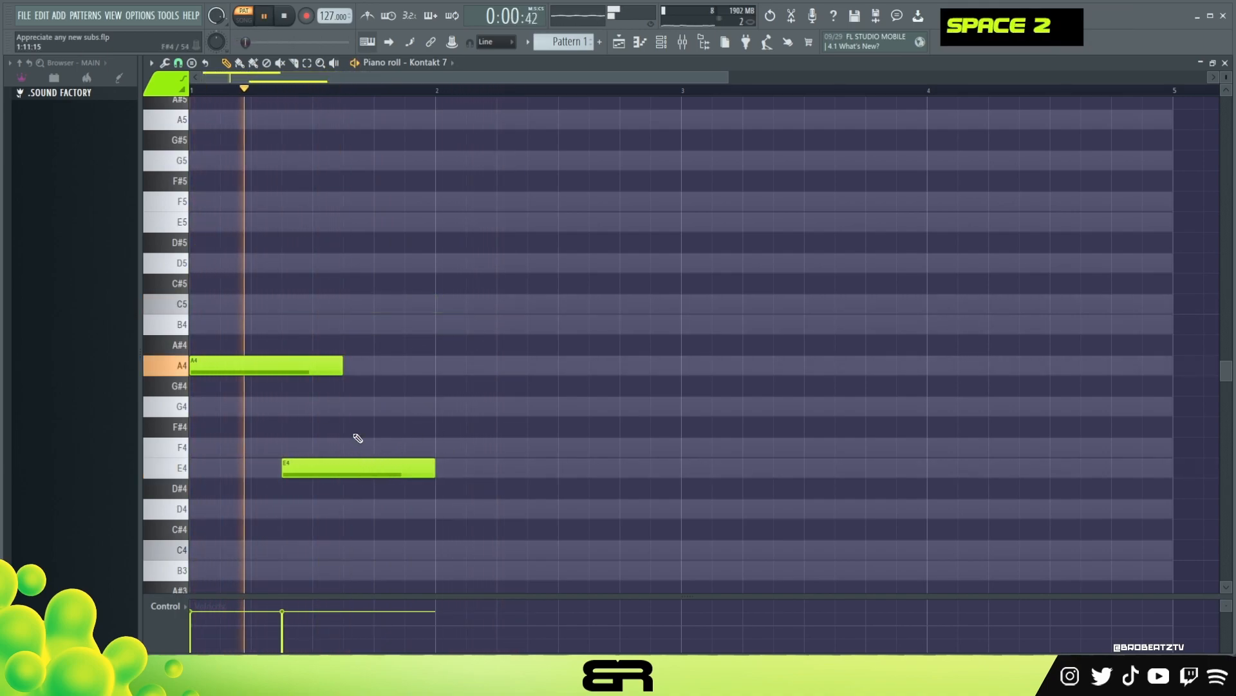
# - Copy the E4 note up to F4 at 1:13:00 and play the line back
pyautogui.keyDown('ctrl'); pyautogui.click(347, 467); pyautogui.keyUp('ctrl')
pyautogui.press('space')
pyautogui.moveTo(339, 458); pyautogui.dragTo(430, 437)
pyautogui.press('space')
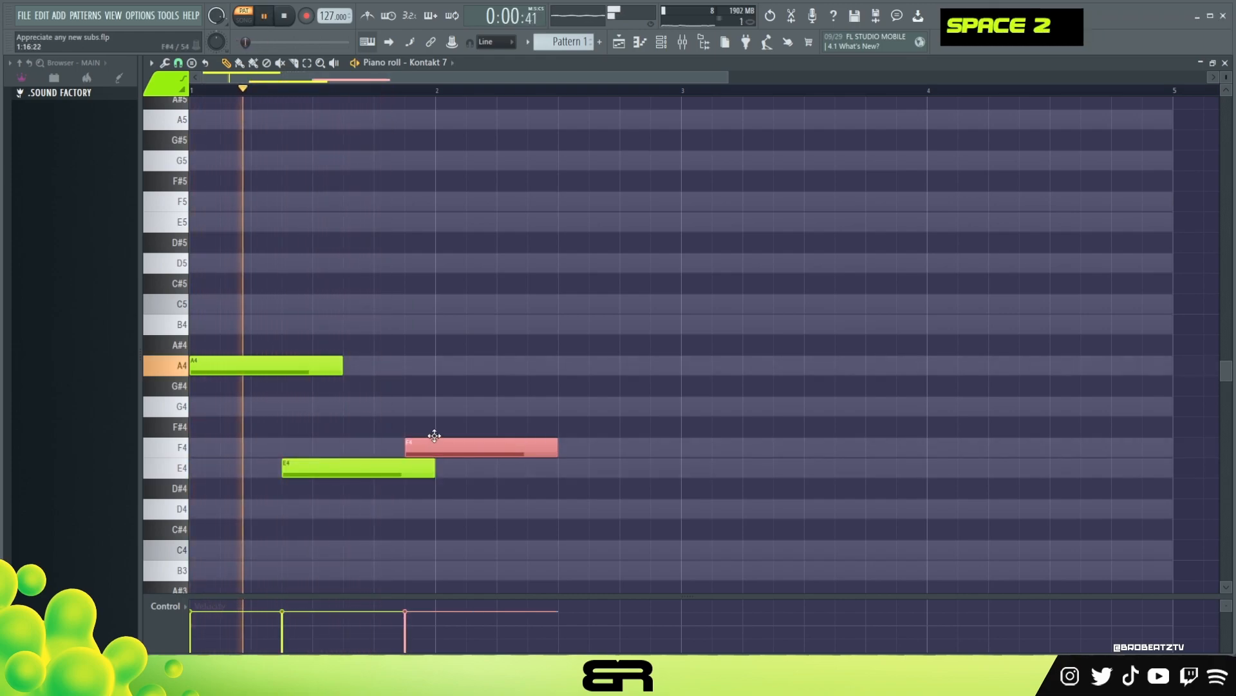
pyautogui.rightClick(470, 359)
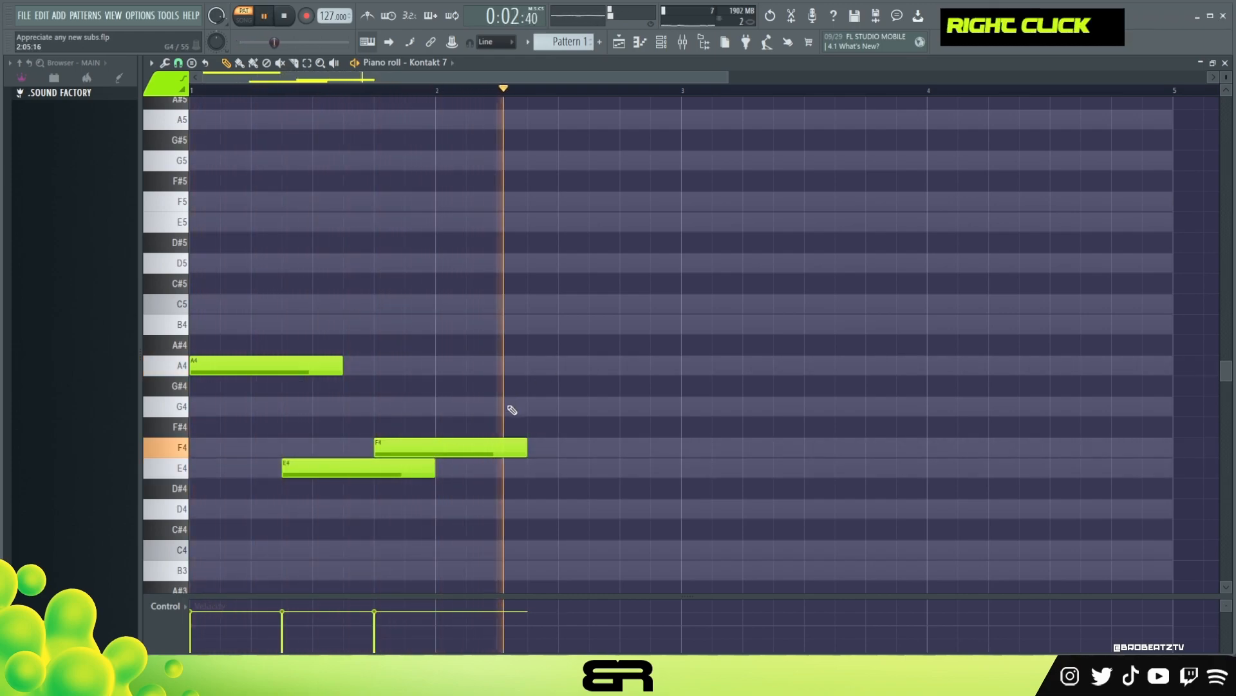
# - Extend the line with copies of the F4 note at F4 on 2:09:00 and G4 on 2:13:00
pyautogui.press('space')
pyautogui.keyDown('ctrl'); pyautogui.click(509, 444); pyautogui.keyUp('ctrl')
pyautogui.moveTo(409, 445); pyautogui.dragTo(592, 436)
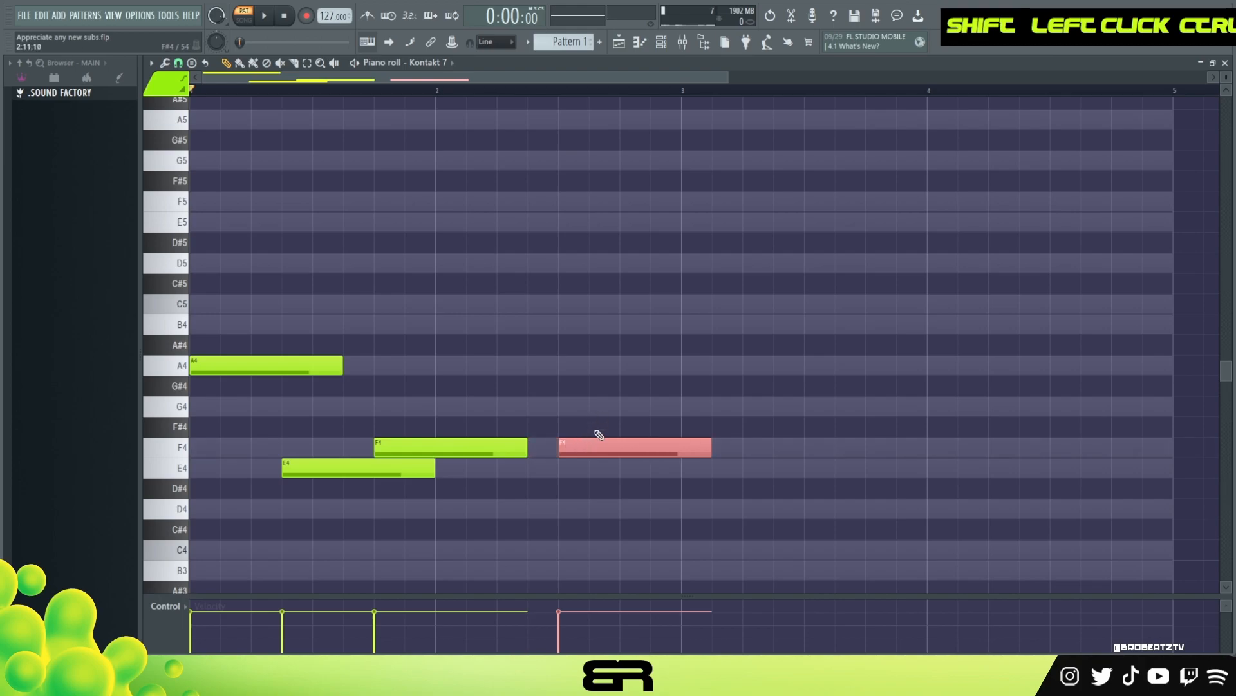
pyautogui.keyDown('ctrl'); pyautogui.click(621, 409); pyautogui.keyUp('ctrl')
pyautogui.press('space')
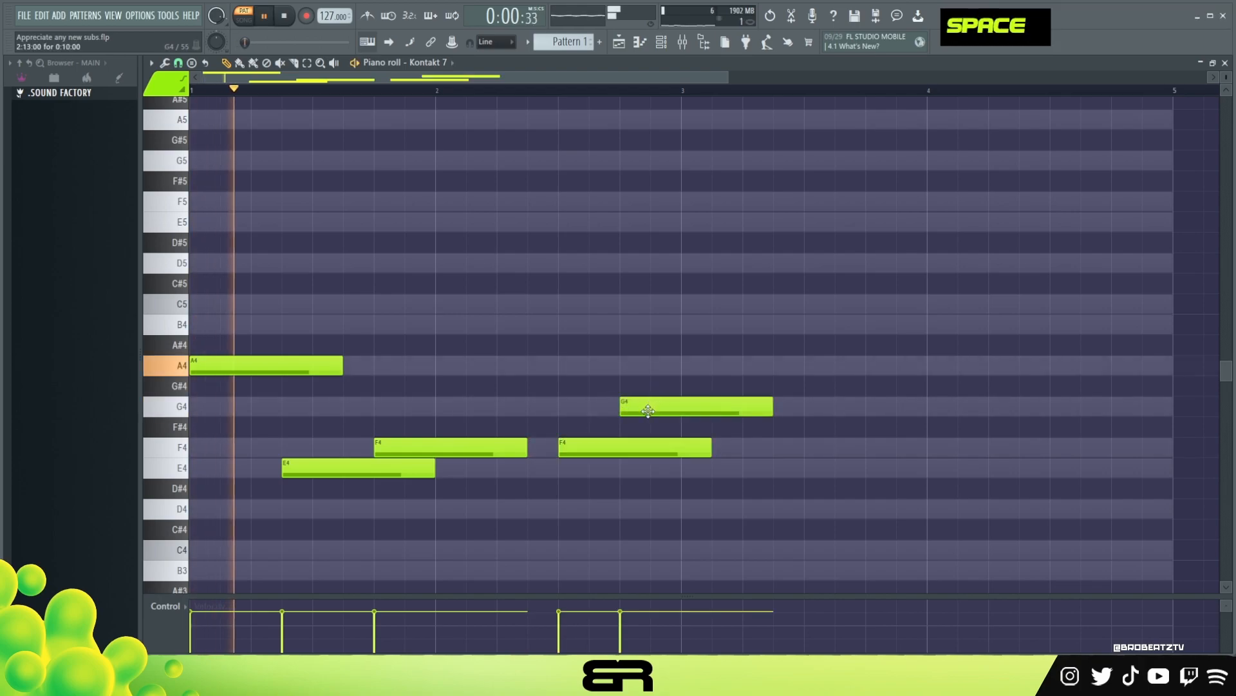
# - Move the second F4 note to 2:05:00 and the G4 note to 2:11:00 after playing the line
pyautogui.press('ctrl')
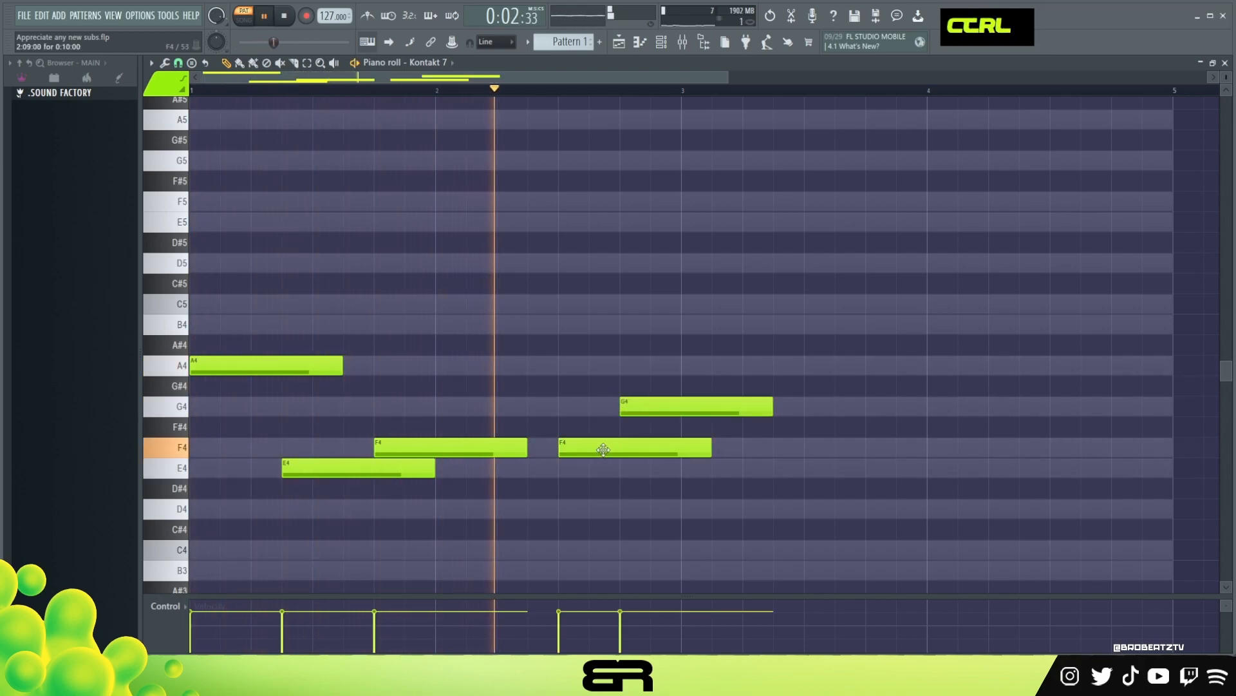
pyautogui.press('space')
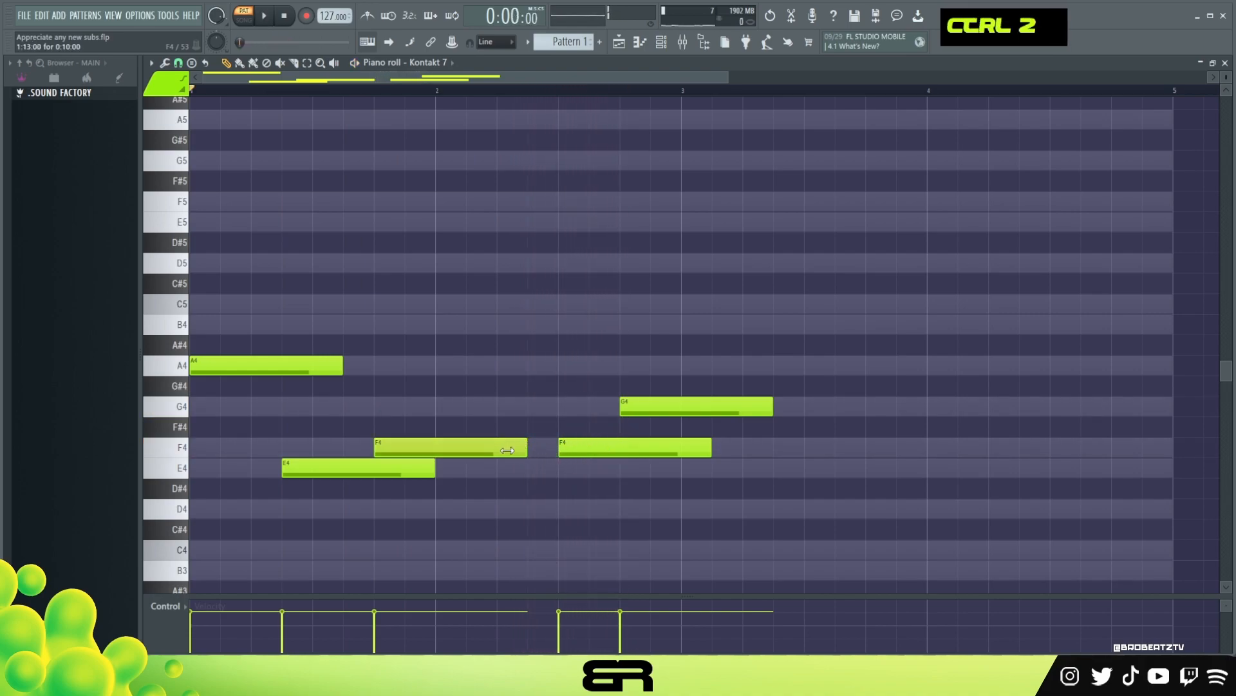
pyautogui.moveTo(619, 449); pyautogui.dragTo(546, 455)
pyautogui.moveTo(658, 406); pyautogui.dragTo(627, 405)
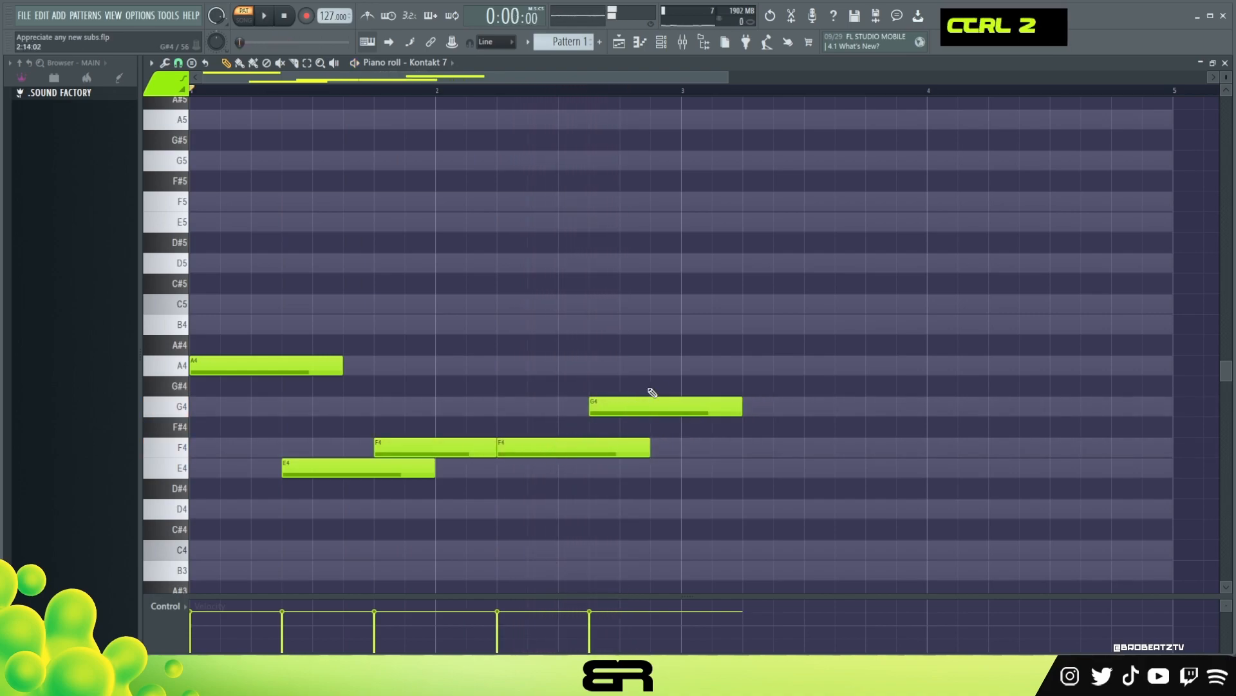
# - Trim G4 to end at bar 3, and the second F4, E4 and A4 to end where their following notes begin
pyautogui.keyDown('ctrl'); pyautogui.click(738, 406); pyautogui.keyUp('ctrl')
pyautogui.keyDown('ctrl'); pyautogui.click(634, 456); pyautogui.keyUp('ctrl')
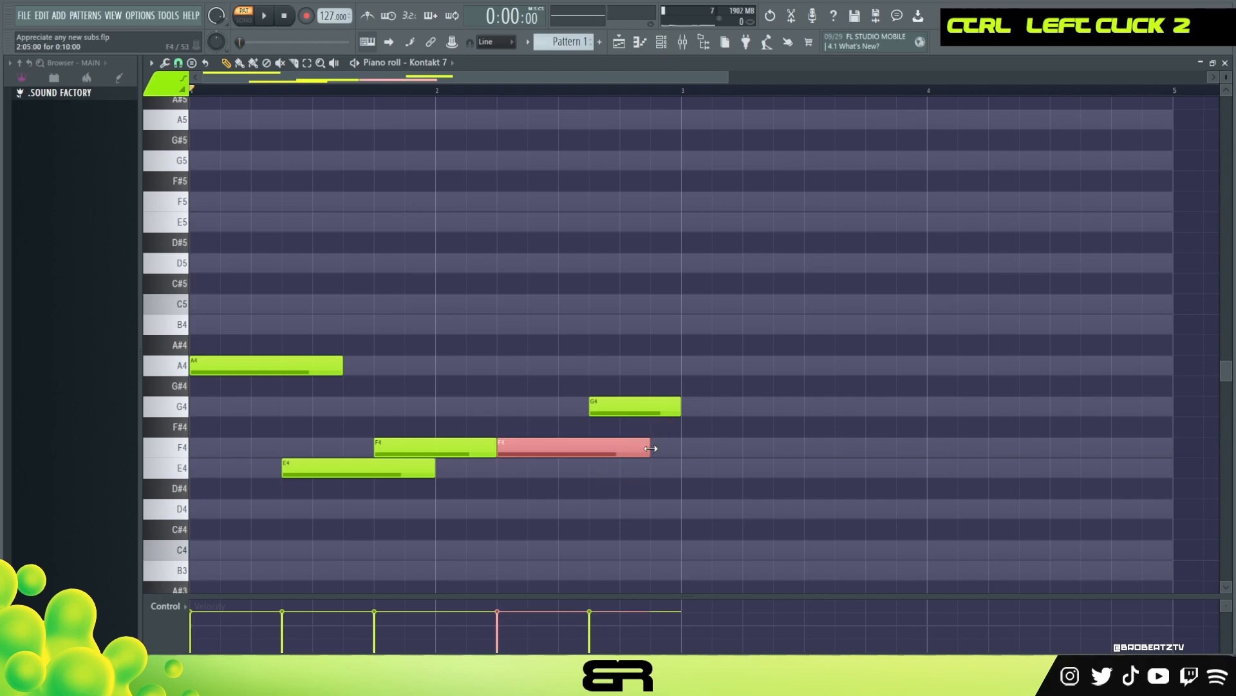
pyautogui.keyDown('ctrl'); pyautogui.click(434, 471); pyautogui.keyUp('ctrl')
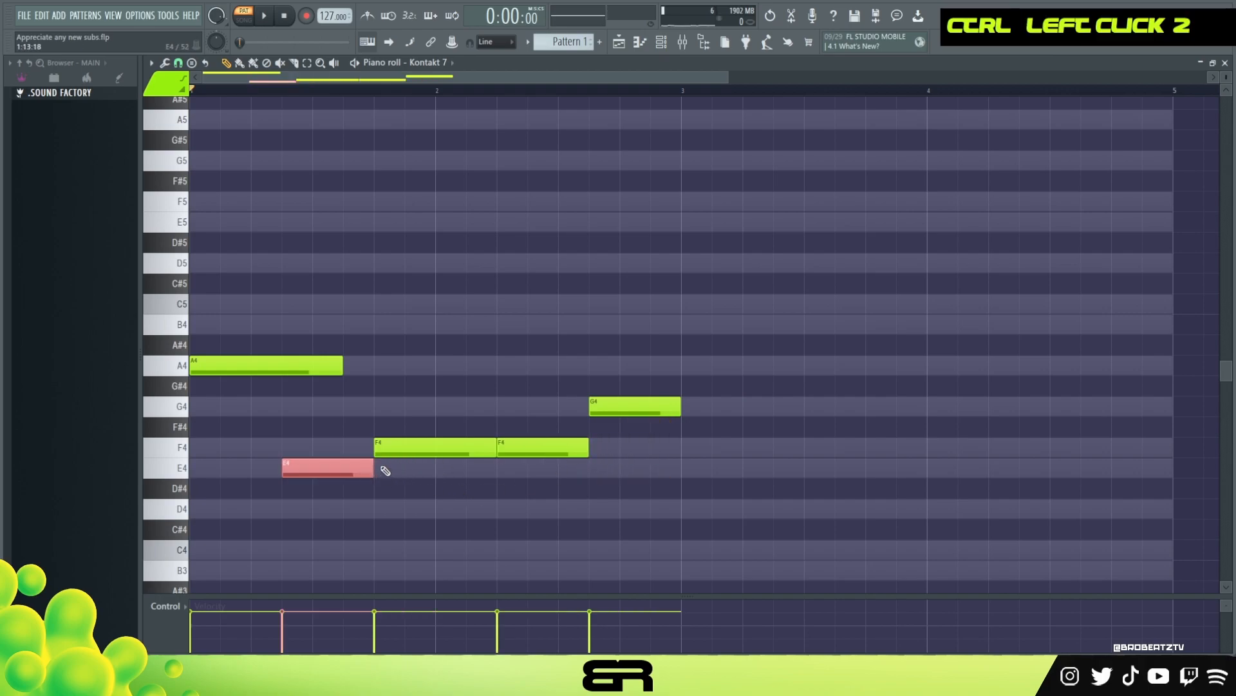
pyautogui.keyDown('ctrl'); pyautogui.click(329, 365); pyautogui.keyUp('ctrl')
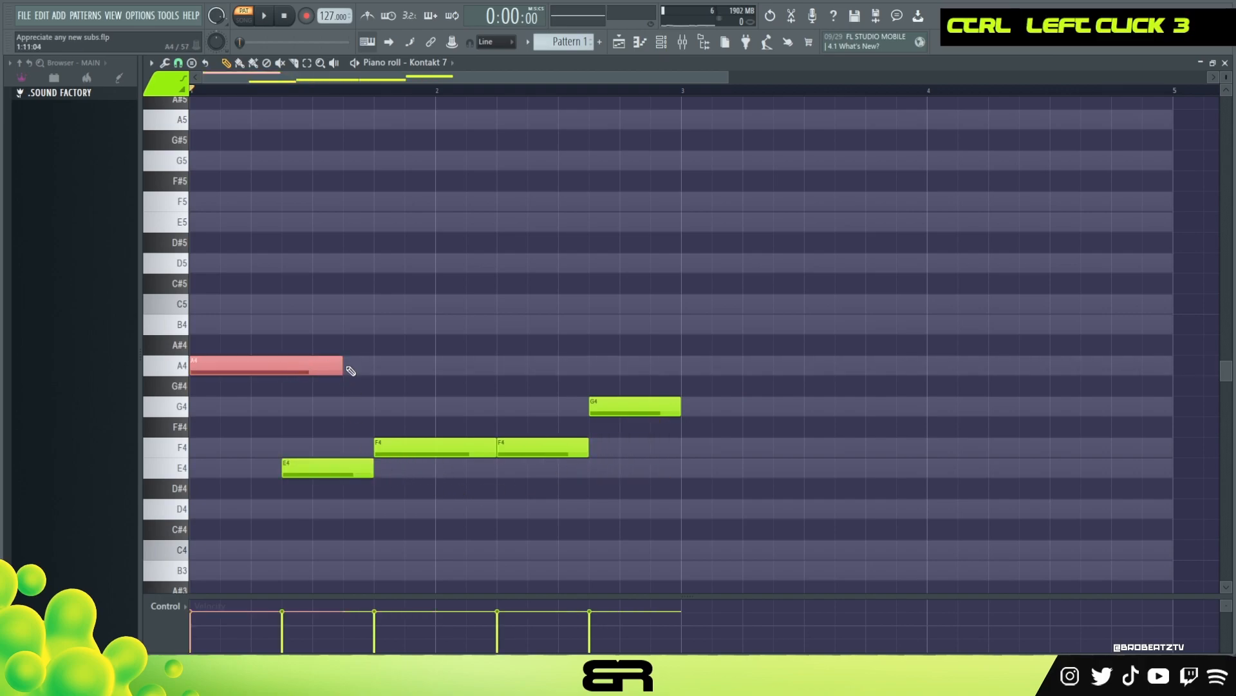
# - Play the five-note line back and lower the velocity of all its notes
pyautogui.rightClick(555, 277)
pyautogui.press('space')
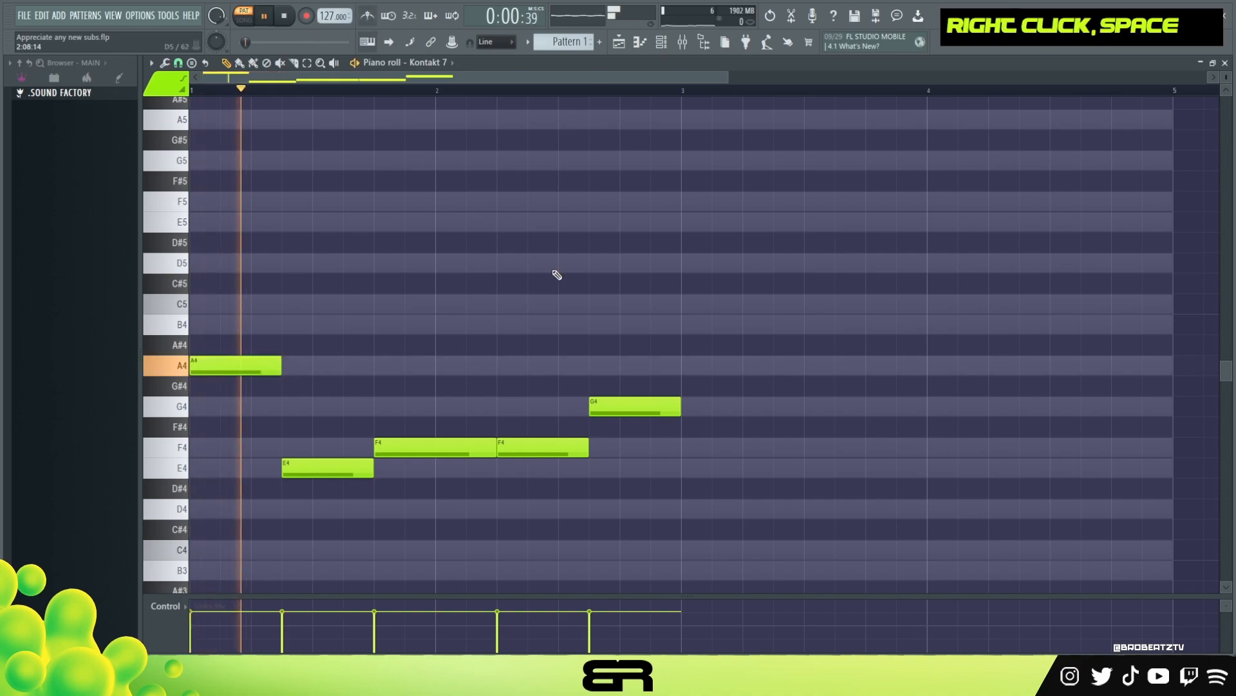
pyautogui.hotkey('ctrl', 'a')
pyautogui.keyDown('alt'); pyautogui.scroll(-4, 583, 323); pyautogui.keyUp('alt')
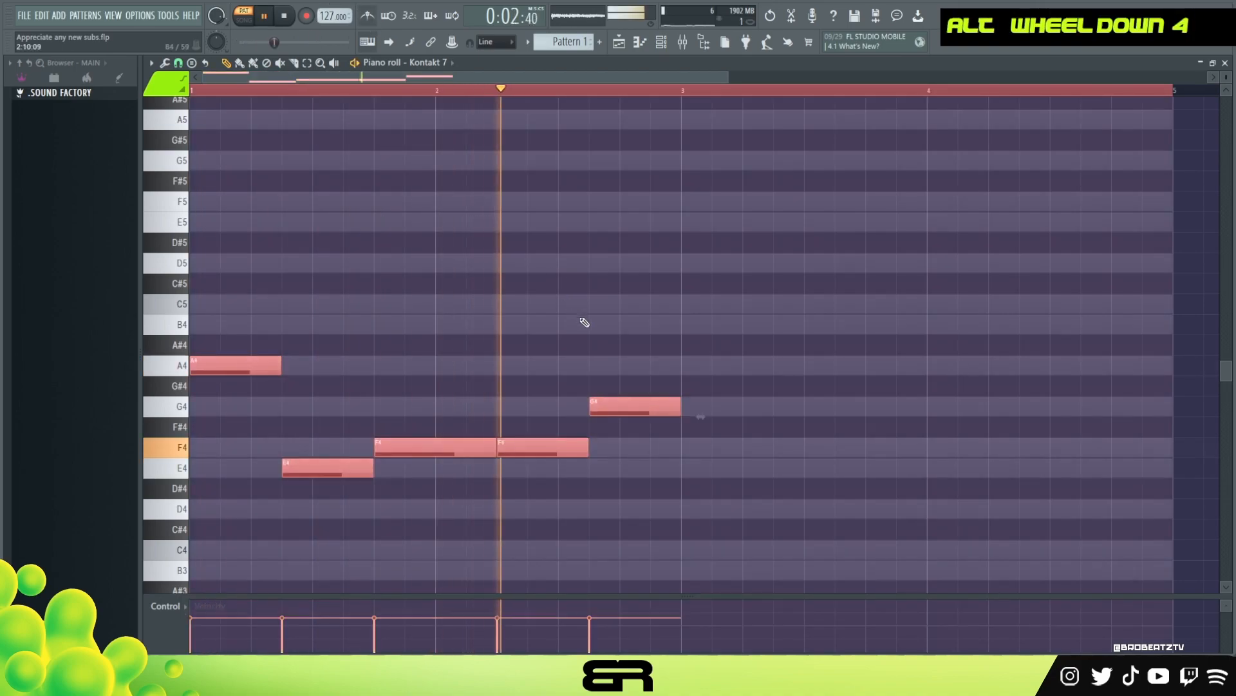
pyautogui.press('space')
pyautogui.press('space')
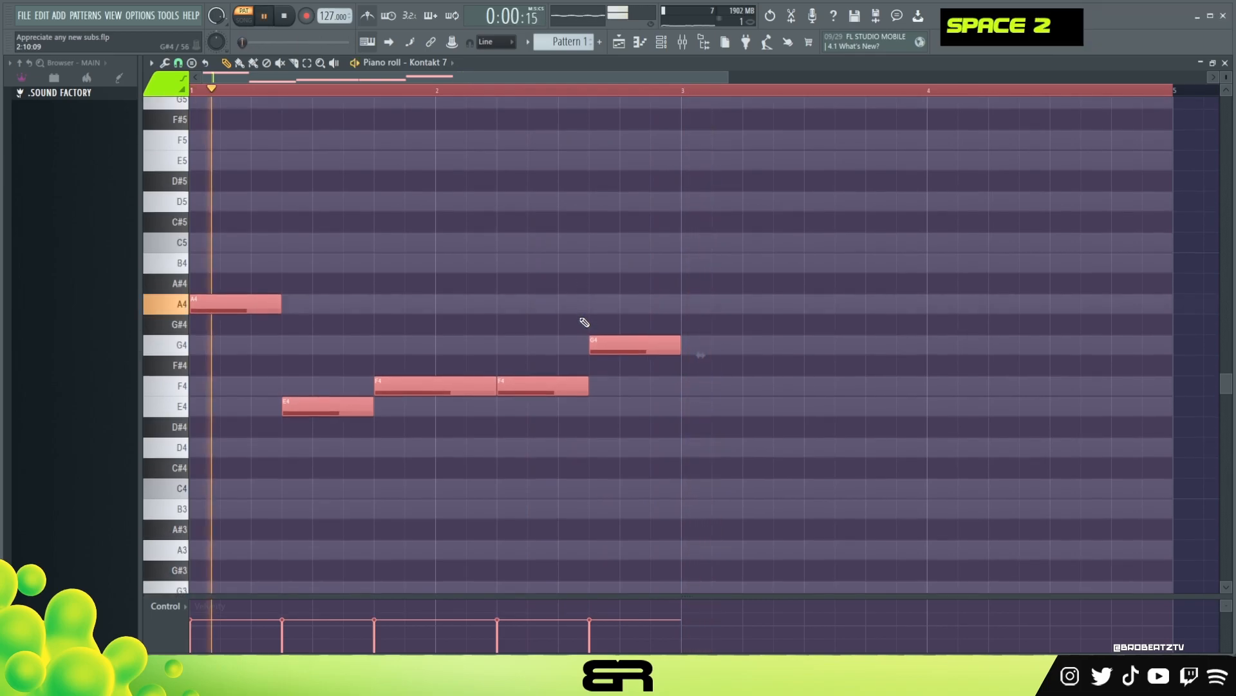
pyautogui.scroll(2, 541, 310)
pyautogui.scroll(-2, 541, 303)
pyautogui.rightClick(563, 290)
pyautogui.hotkey('ctrl', 'a')
pyautogui.press('space')
pyautogui.scroll(3, 509, 129)
pyautogui.doubleClick(499, 89)
pyautogui.moveTo(727, 75); pyautogui.dragTo(543, 75)
pyautogui.rightClick(569, 202)
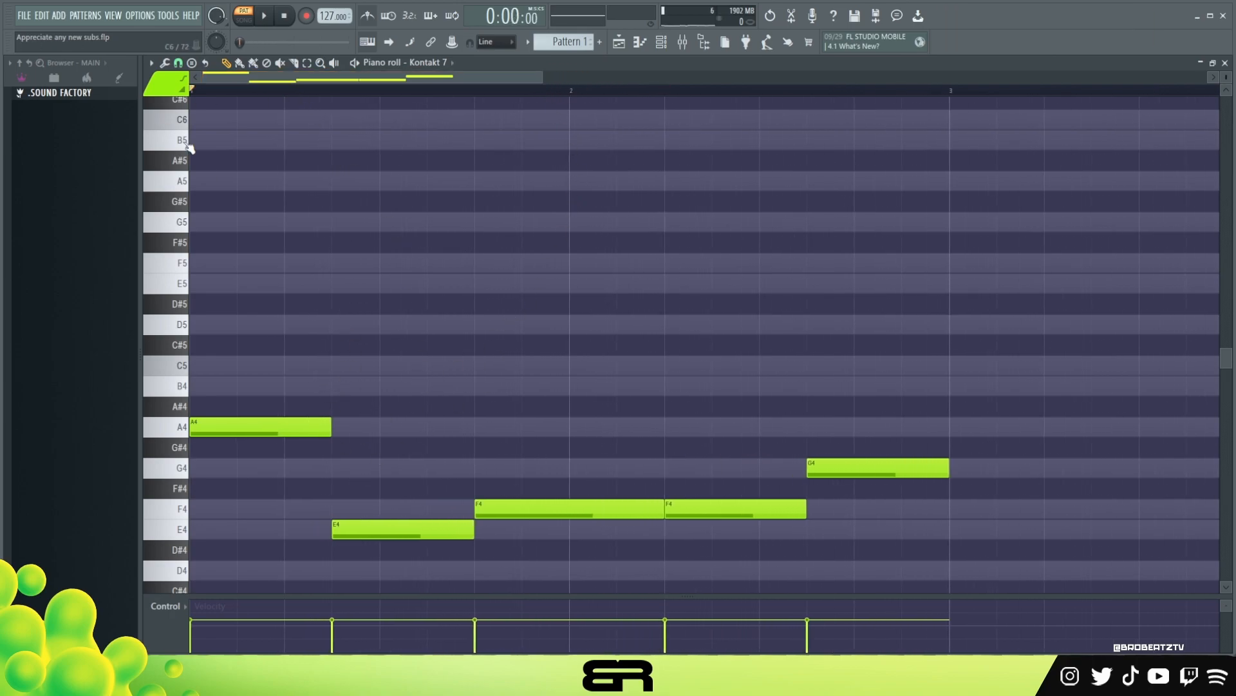
pyautogui.keyDown('ctrl'); pyautogui.click(245, 428); pyautogui.keyUp('ctrl')
pyautogui.moveTo(239, 429); pyautogui.dragTo(286, 429)
pyautogui.moveTo(206, 426); pyautogui.dragTo(367, 313)
pyautogui.keyDown('ctrl'); pyautogui.click(219, 359); pyautogui.keyUp('ctrl')
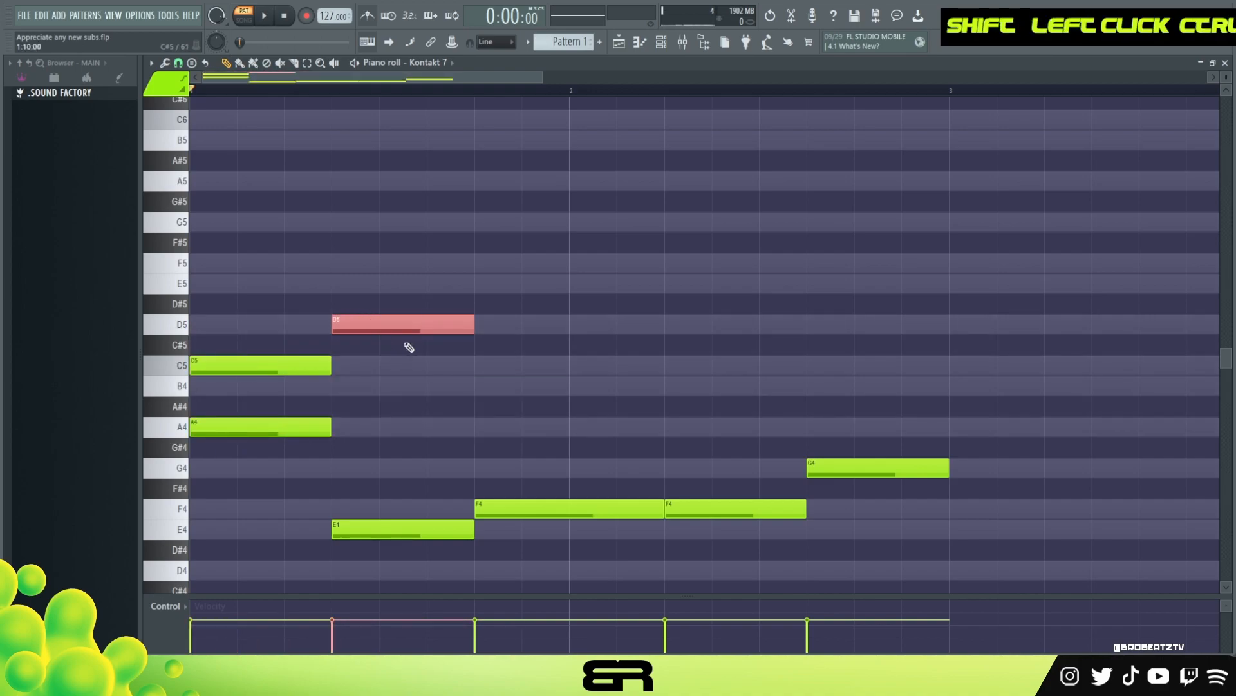
pyautogui.rightClick(334, 328)
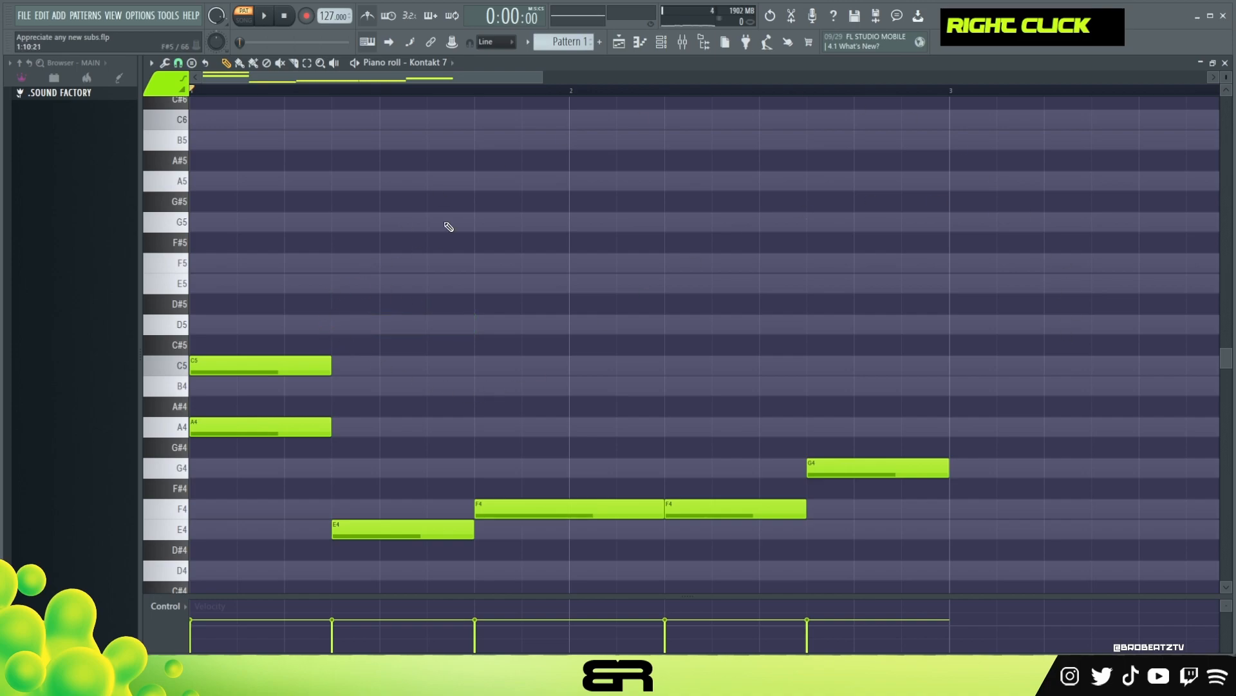
pyautogui.moveTo(292, 313); pyautogui.dragTo(262, 376)
pyautogui.rightClick(261, 365)
# - Copy the opening A4 note an octave up to A5 and shorten the copy to two steps
pyautogui.keyDown('shift'); pyautogui.click(252, 426); pyautogui.keyUp('shift')
pyautogui.hotkey('ctrl', 'Up')
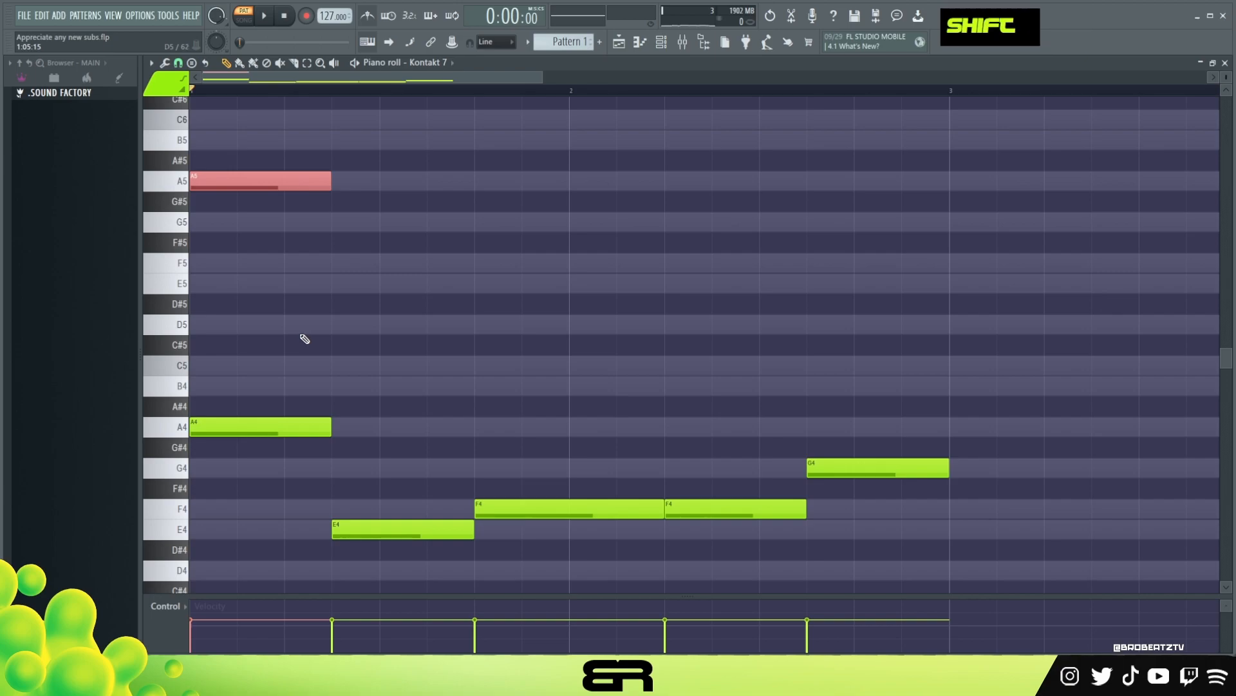
pyautogui.hotkey('shift', 'd')
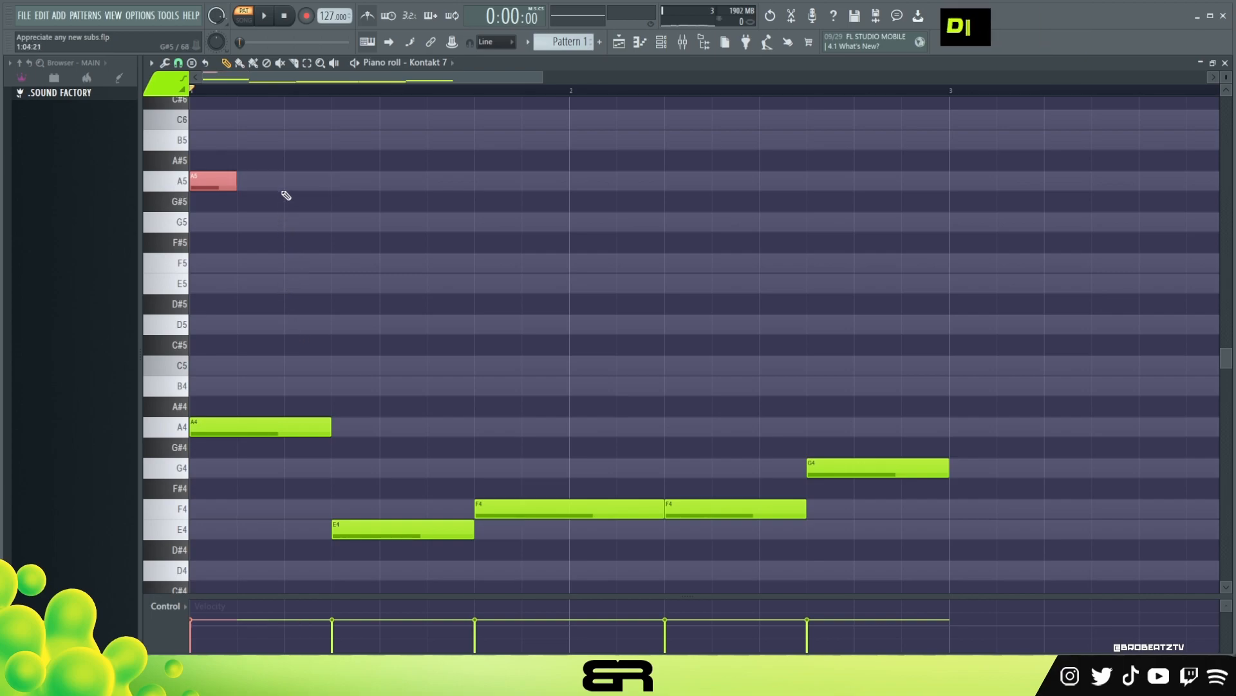
# - Copy the short A5 note to B5 at 1:03:00 and to G5 and E5 at 1:05:00
pyautogui.keyDown('ctrl'); pyautogui.click(219, 181); pyautogui.keyUp('ctrl')
pyautogui.scroll(2, 273, 237)
pyautogui.keyDown('shift'); pyautogui.click(270, 242); pyautogui.keyUp('shift')
pyautogui.keyDown('ctrl'); pyautogui.click(270, 205); pyautogui.keyUp('ctrl')
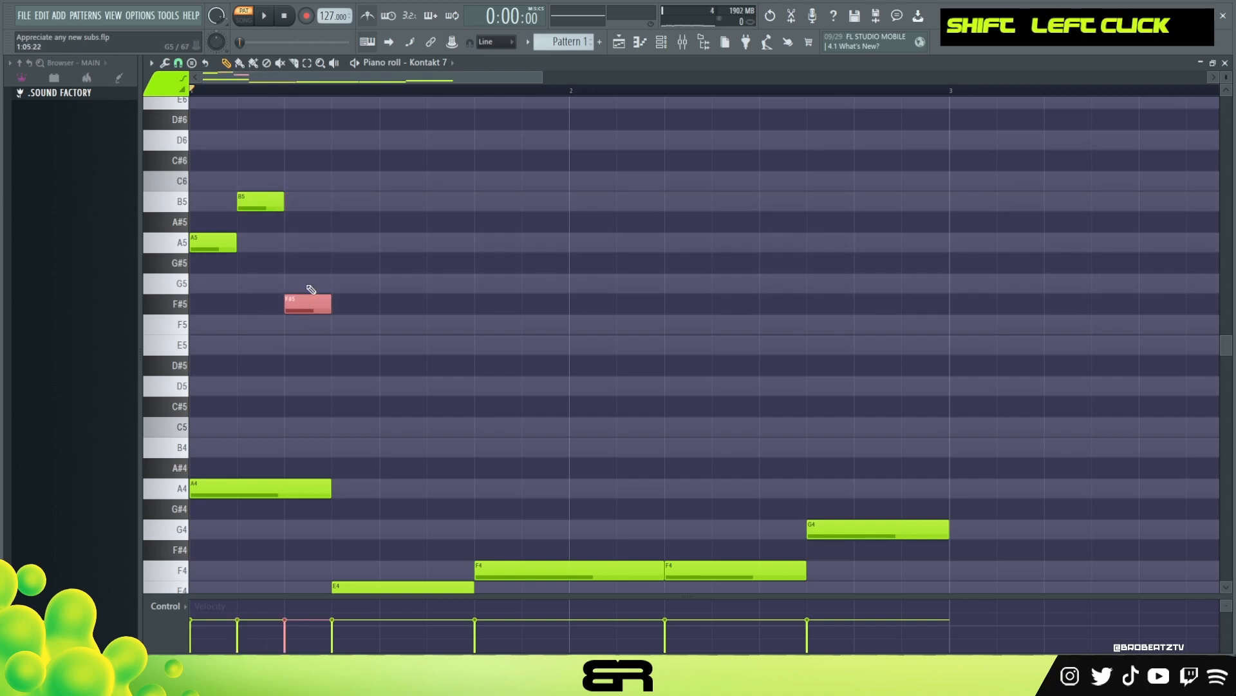
pyautogui.moveTo(302, 273); pyautogui.dragTo(334, 289)
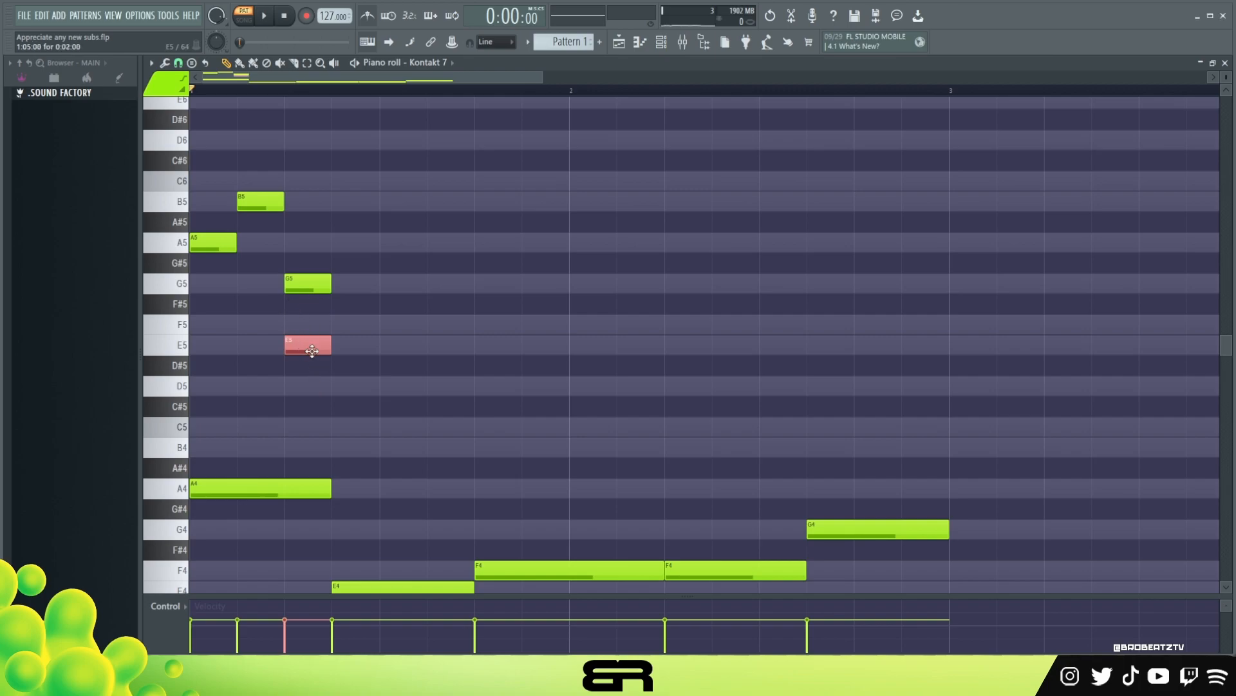
# - Move the short E5 to the start of the first F4 note, and copy that F4 up to A4 and C5
pyautogui.press('ctrl')
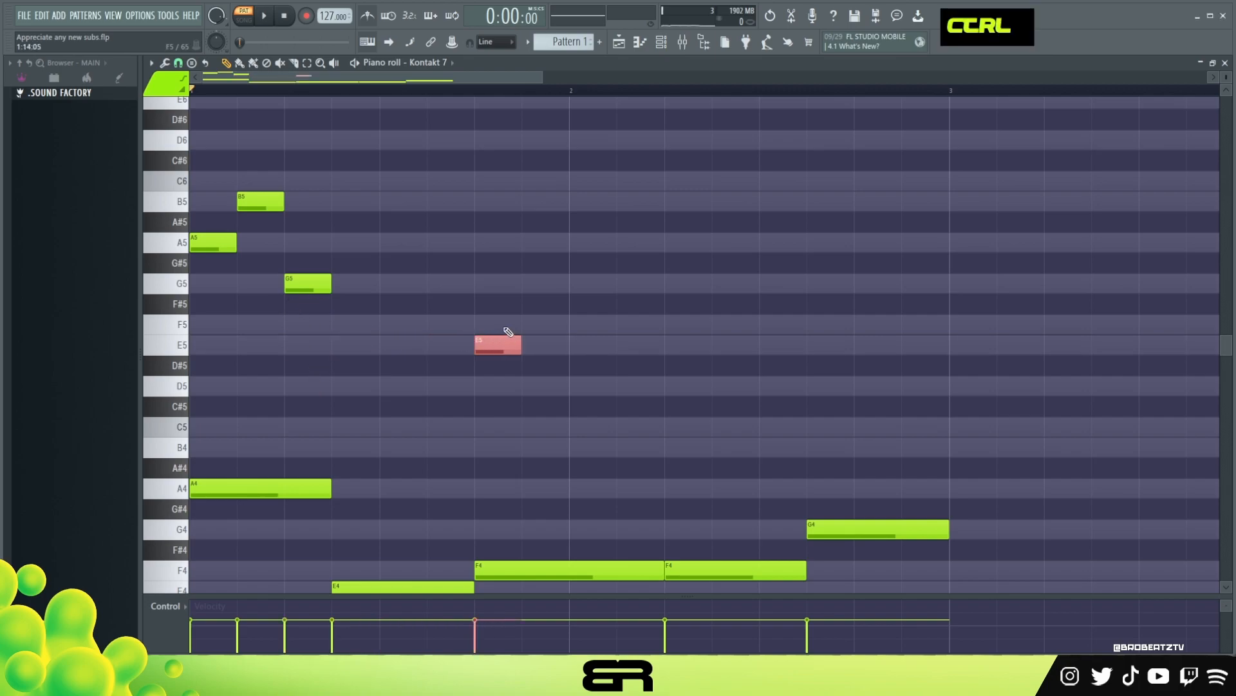
pyautogui.moveTo(512, 567); pyautogui.dragTo(502, 416)
pyautogui.moveTo(472, 296); pyautogui.dragTo(504, 443)
pyautogui.rightClick(746, 305)
# - Raise the long C5 copy an octave to C6, and shorten both it and the A4 copy to two steps
pyautogui.press('ctrl')
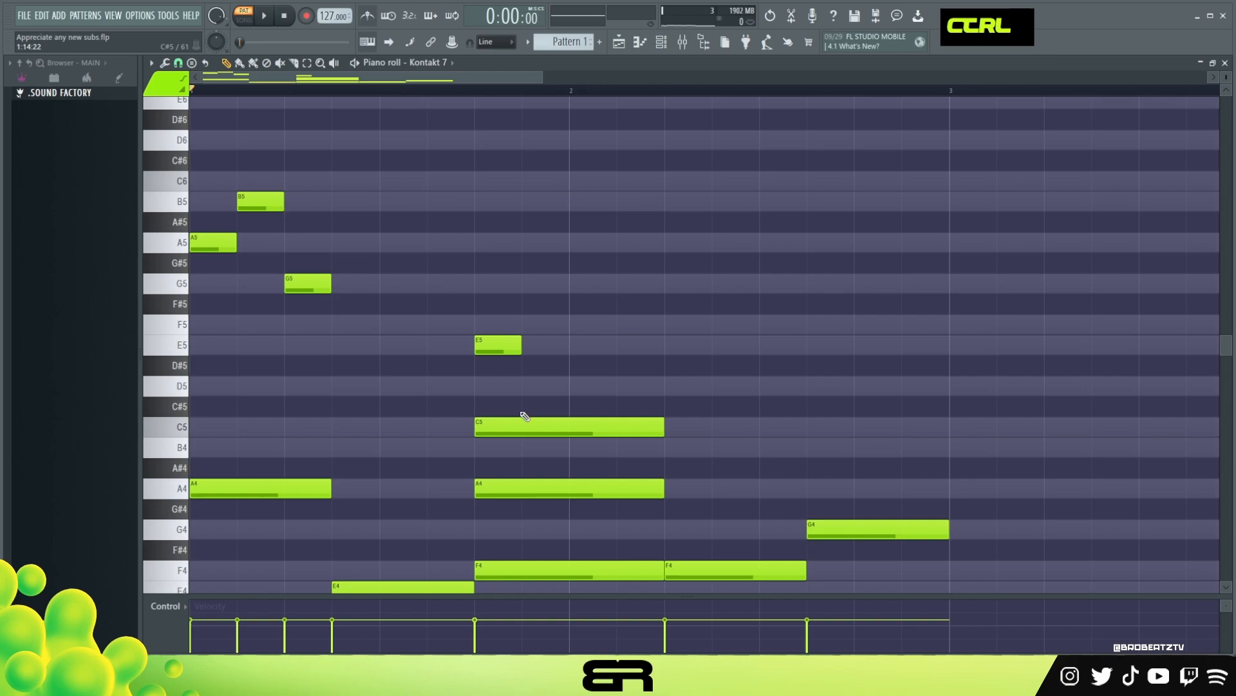
pyautogui.keyDown('ctrl'); pyautogui.click(549, 419); pyautogui.keyUp('ctrl')
pyautogui.keyDown('ctrl'); pyautogui.click(549, 419); pyautogui.keyUp('ctrl')
pyautogui.hotkey('ctrl', 'Up')
pyautogui.rightClick(552, 425)
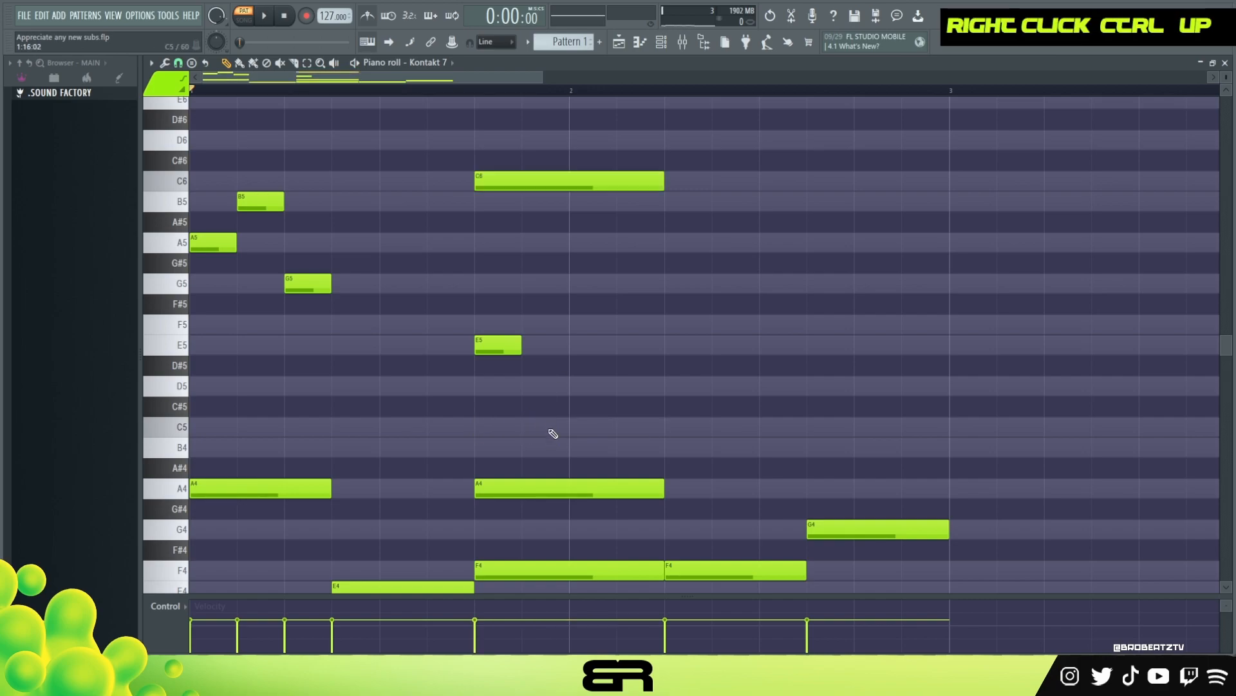
pyautogui.keyDown('ctrl'); pyautogui.click(550, 187); pyautogui.keyUp('ctrl')
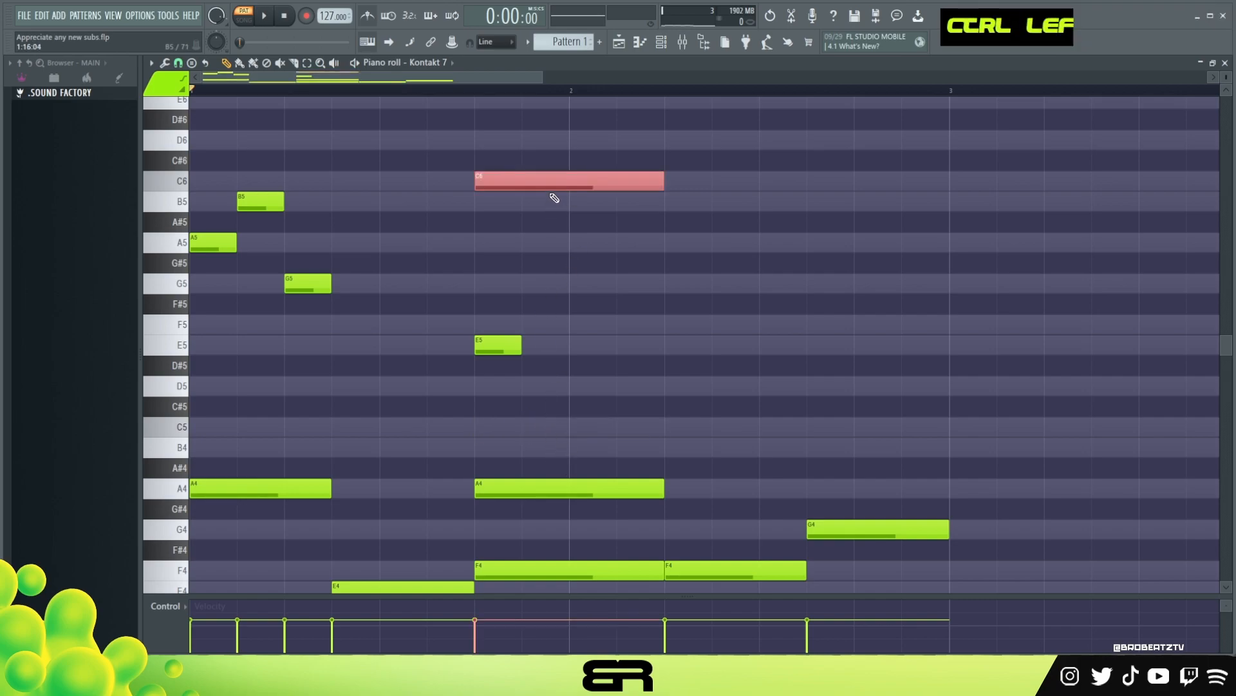
pyautogui.hotkey('shift', 'd')
pyautogui.rightClick(554, 207)
pyautogui.moveTo(566, 436); pyautogui.dragTo(566, 513)
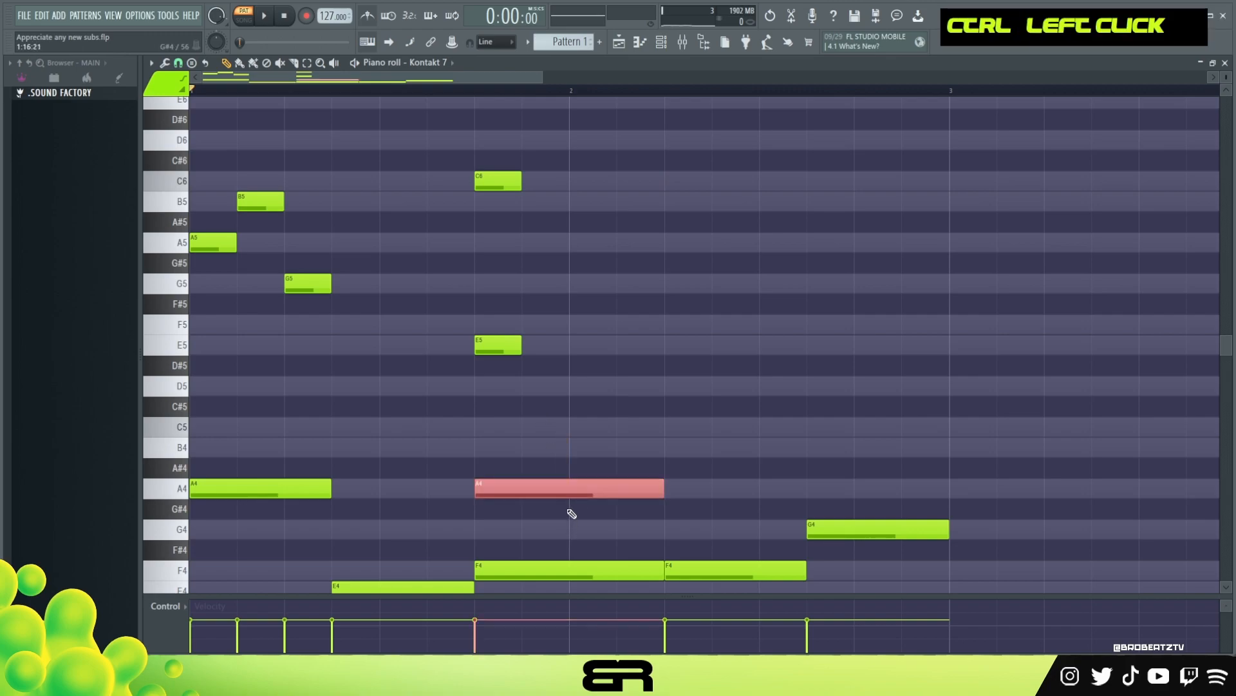
pyautogui.hotkey('shift', 'd')
pyautogui.rightClick(574, 450)
# - Play the melody back and move the G5 note two steps later to start together with E4
pyautogui.press('space')
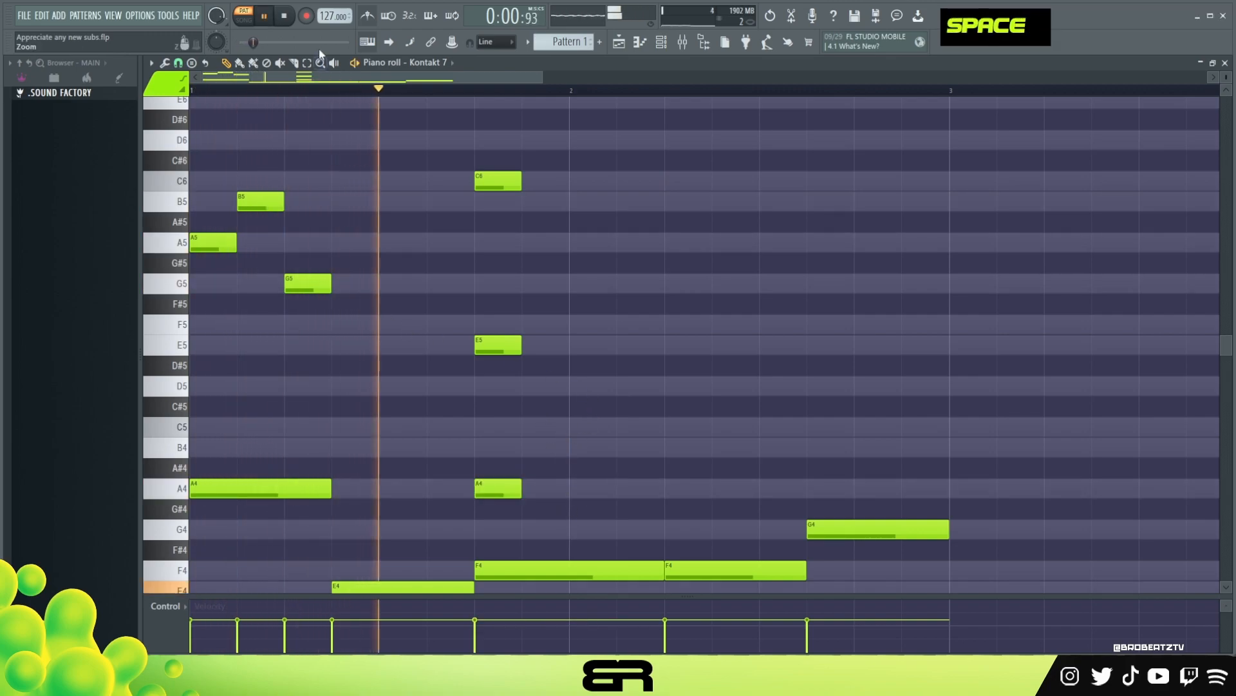
pyautogui.press('space')
pyautogui.press('space')
pyautogui.rightClick(378, 320)
pyautogui.press('space')
pyautogui.press('space')
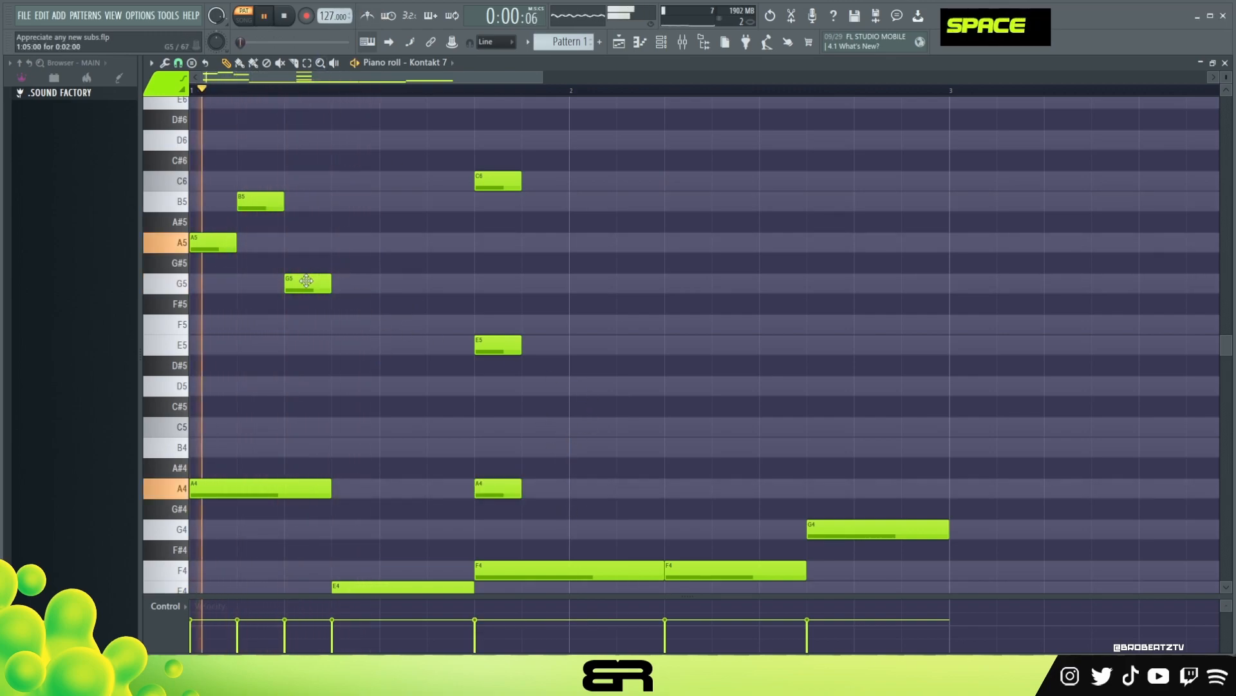
pyautogui.press('space')
pyautogui.moveTo(371, 275); pyautogui.dragTo(323, 276)
pyautogui.rightClick(453, 286)
pyautogui.press('space')
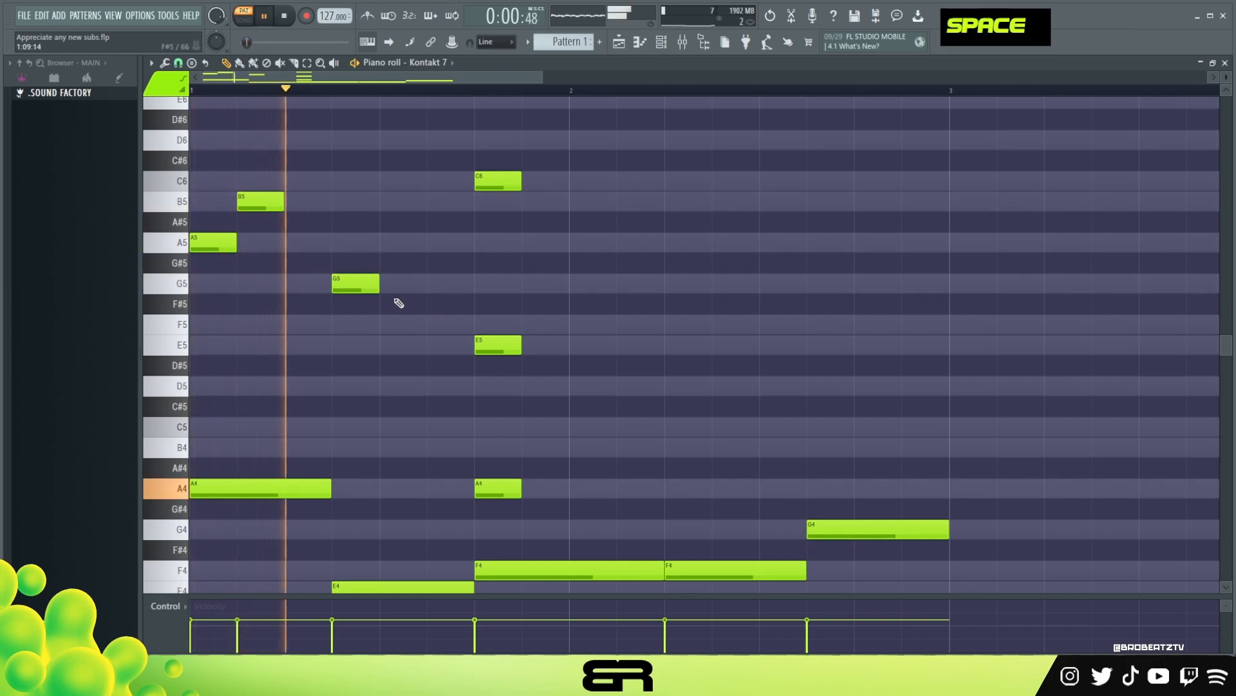
# - Check the E4 and G5 notes by selecting them in turn, and play the melody from the start
pyautogui.press('space')
pyautogui.scroll(-2, 469, 369)
pyautogui.keyDown('ctrl'); pyautogui.click(365, 474); pyautogui.keyUp('ctrl')
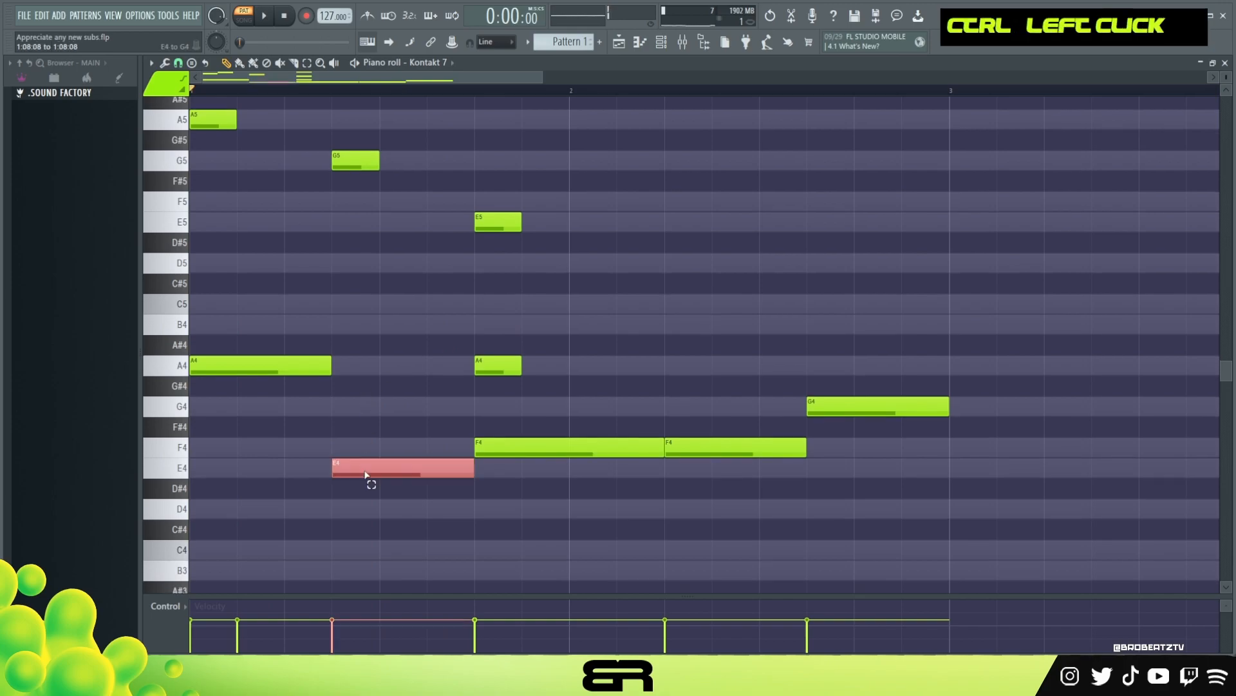
pyautogui.keyDown('ctrl'); pyautogui.click(368, 164); pyautogui.keyUp('ctrl')
pyautogui.scroll(2, 404, 276)
pyautogui.rightClick(419, 268)
pyautogui.press('space')
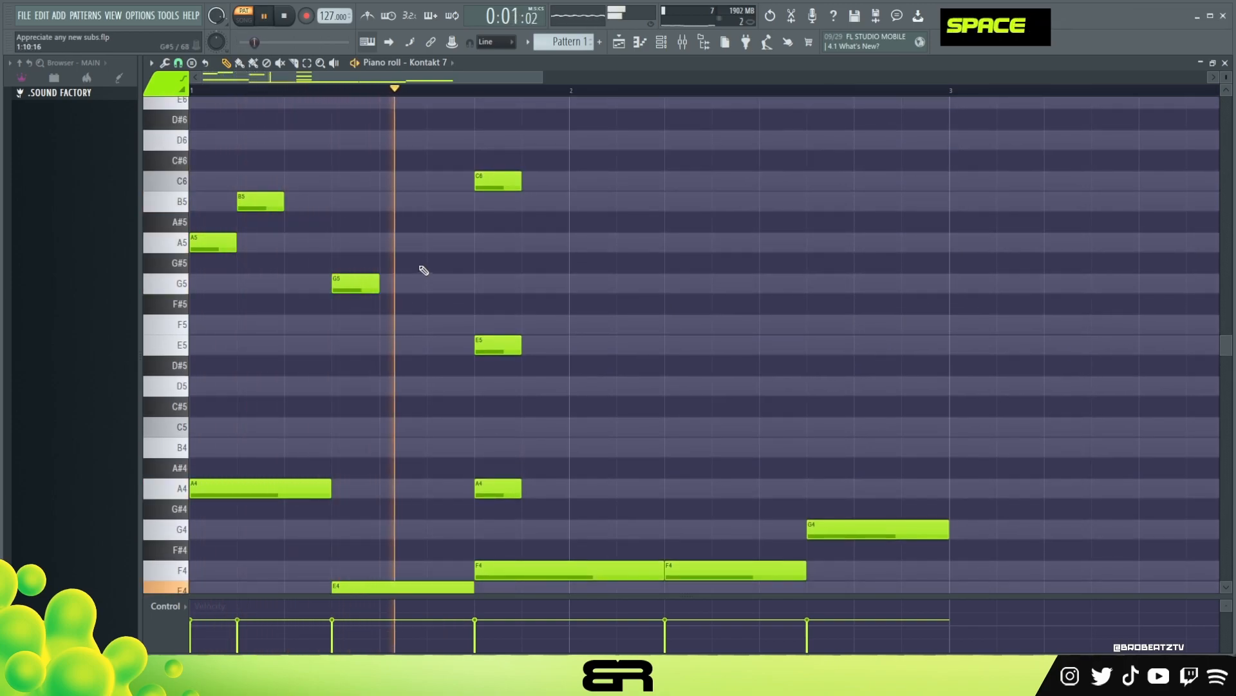
pyautogui.press('space')
# - Delete the short A4 note above the first F4 and play the melody back
pyautogui.rightClick(505, 494)
pyautogui.press('space')
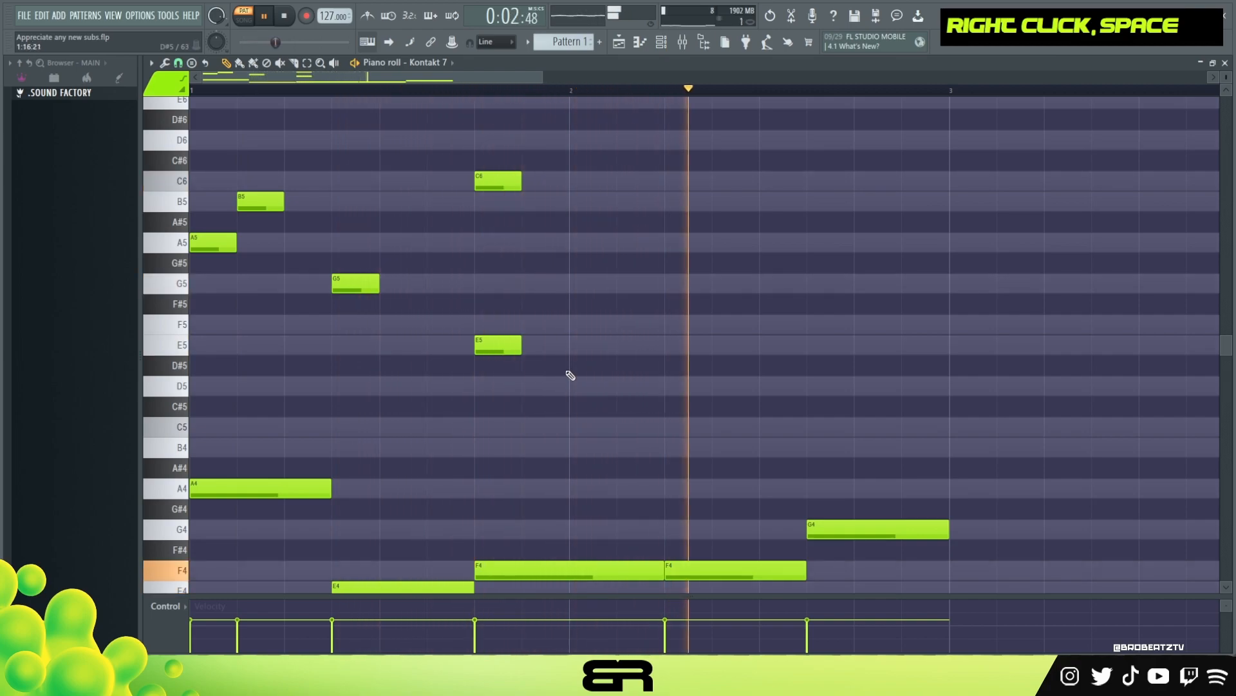
pyautogui.press('space')
pyautogui.press('space')
pyautogui.press('space')
# - Duplicate the short E5 note, raise the copy an octave to E6, and play the melody back
pyautogui.keyDown('ctrl'); pyautogui.click(496, 346); pyautogui.keyUp('ctrl')
pyautogui.keyDown('shift'); pyautogui.click(494, 349); pyautogui.keyUp('shift')
pyautogui.hotkey('ctrl', 'Up')
pyautogui.scroll(1, 535, 310)
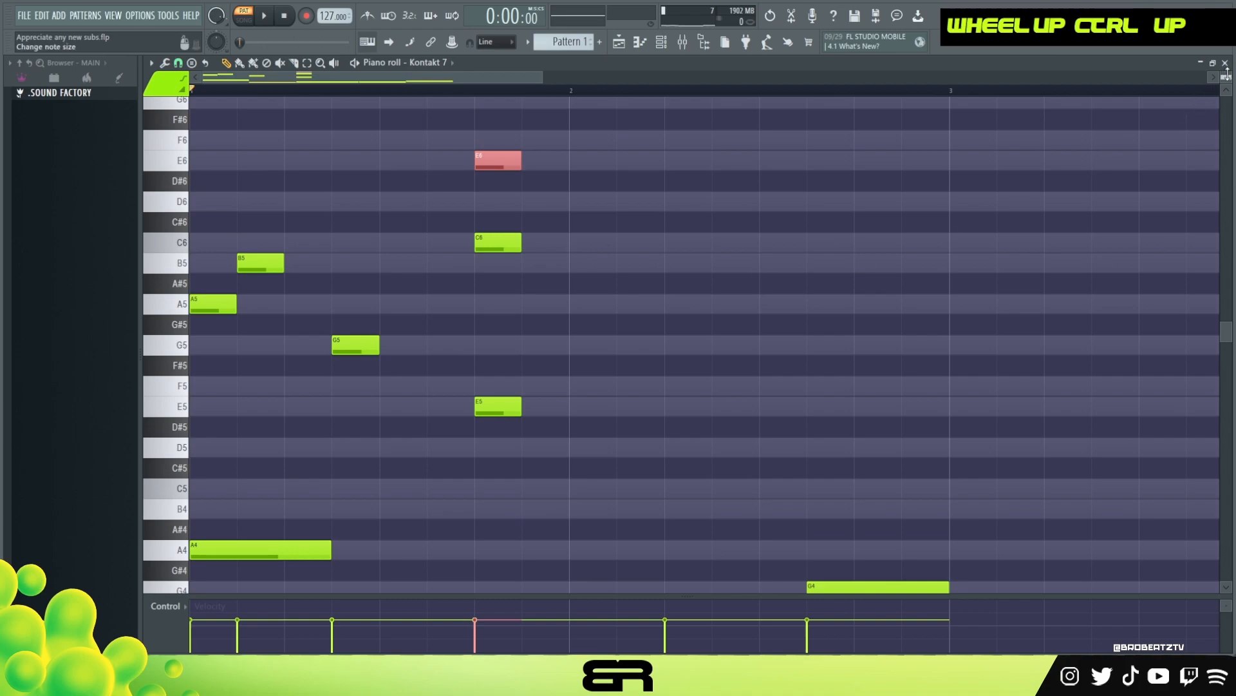
pyautogui.scroll(3, 1226, 73)
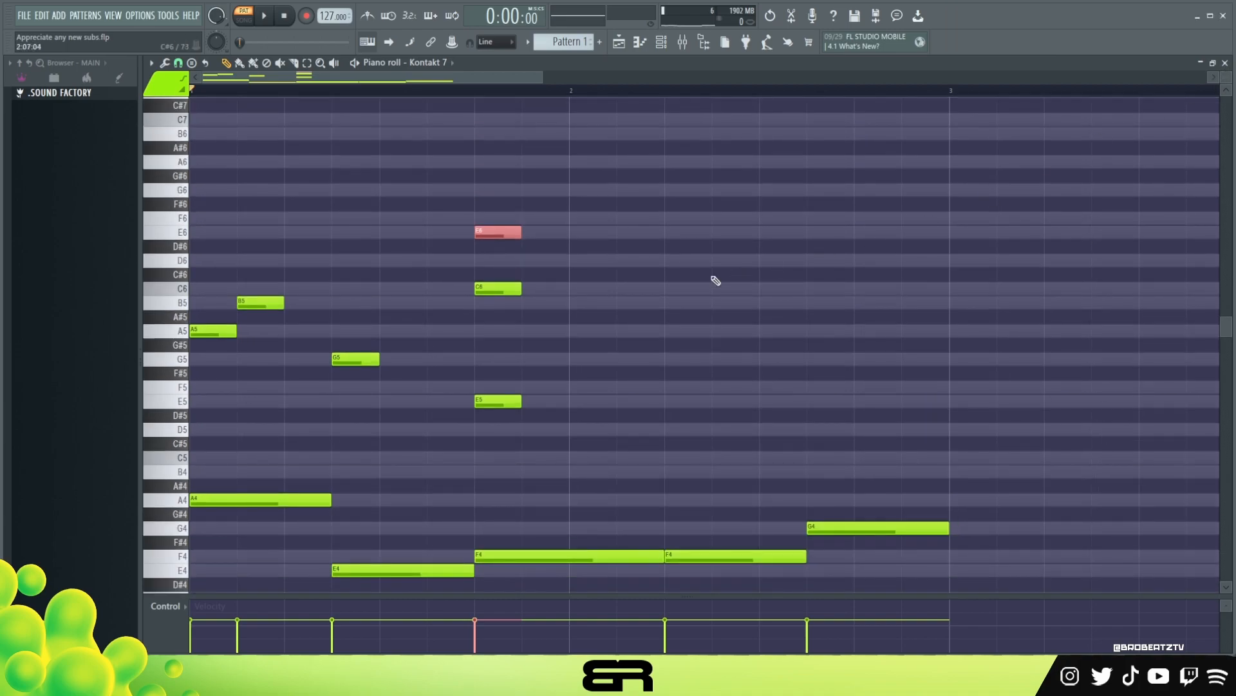
pyautogui.rightClick(738, 274)
pyautogui.press('space')
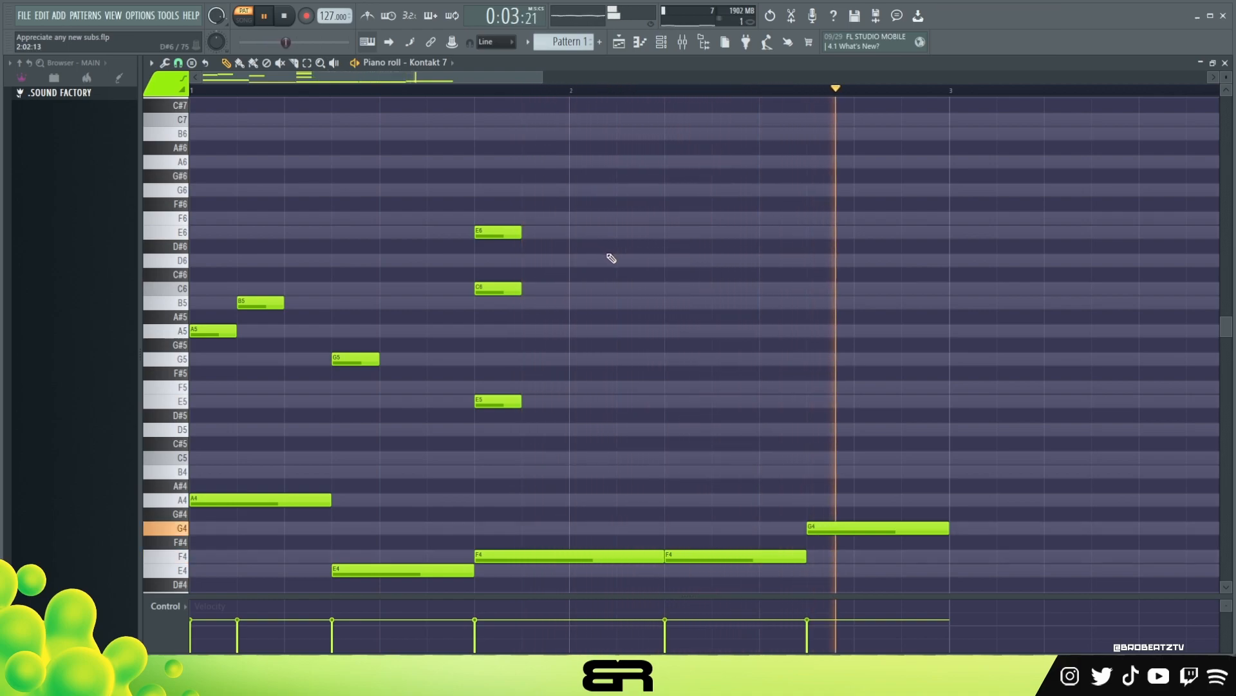
pyautogui.press('space')
pyautogui.press('space')
pyautogui.press('space')
# - Copy the short E5 note to C5 at 2:07:00 and play the melody back from the start
pyautogui.keyDown('ctrl'); pyautogui.click(497, 403); pyautogui.keyUp('ctrl')
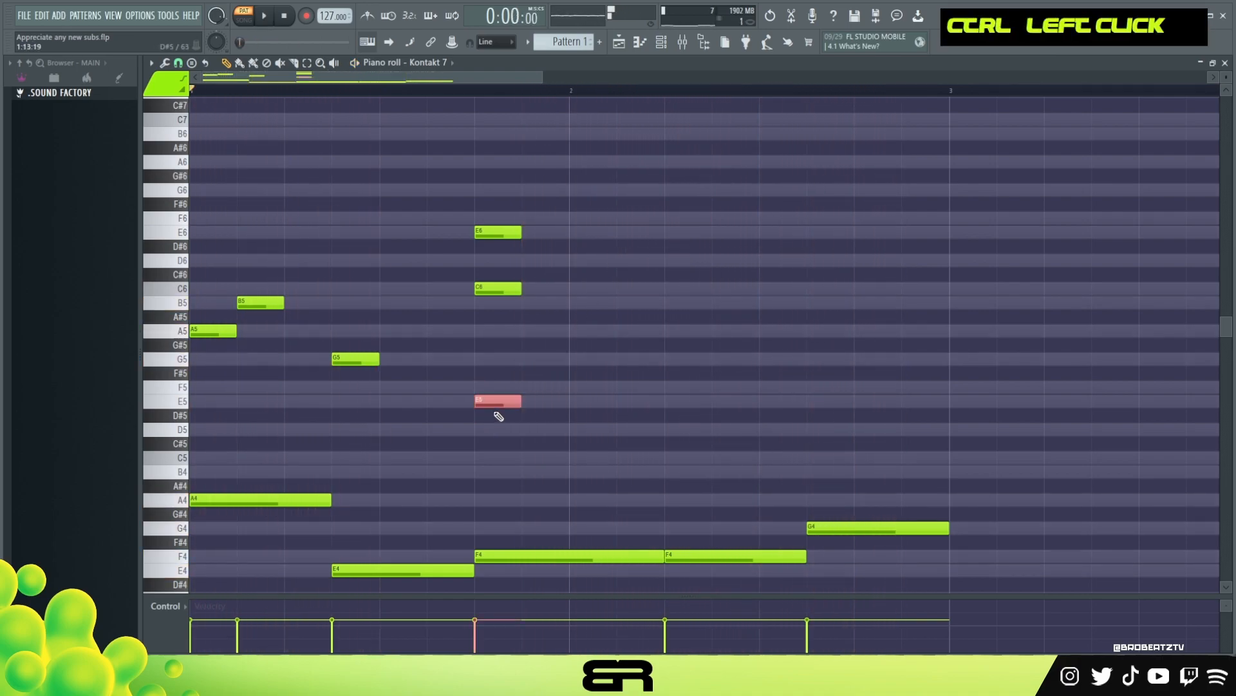
pyautogui.moveTo(497, 405); pyautogui.dragTo(509, 463)
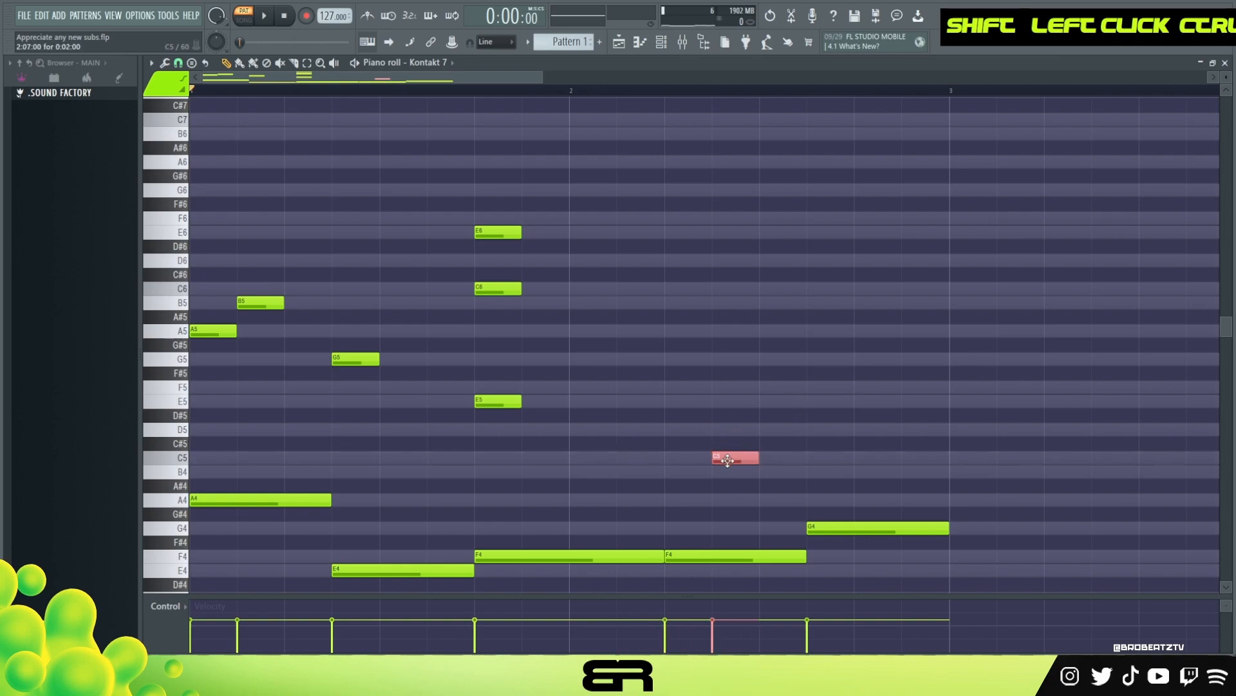
pyautogui.keyDown('ctrl'); pyautogui.click(683, 555); pyautogui.keyUp('ctrl')
pyautogui.keyDown('ctrl'); pyautogui.keyDown('shift'); pyautogui.click(859, 528); pyautogui.keyUp('shift'); pyautogui.keyUp('ctrl')
pyautogui.keyDown('ctrl'); pyautogui.click(844, 476); pyautogui.keyUp('ctrl')
pyautogui.press('space')
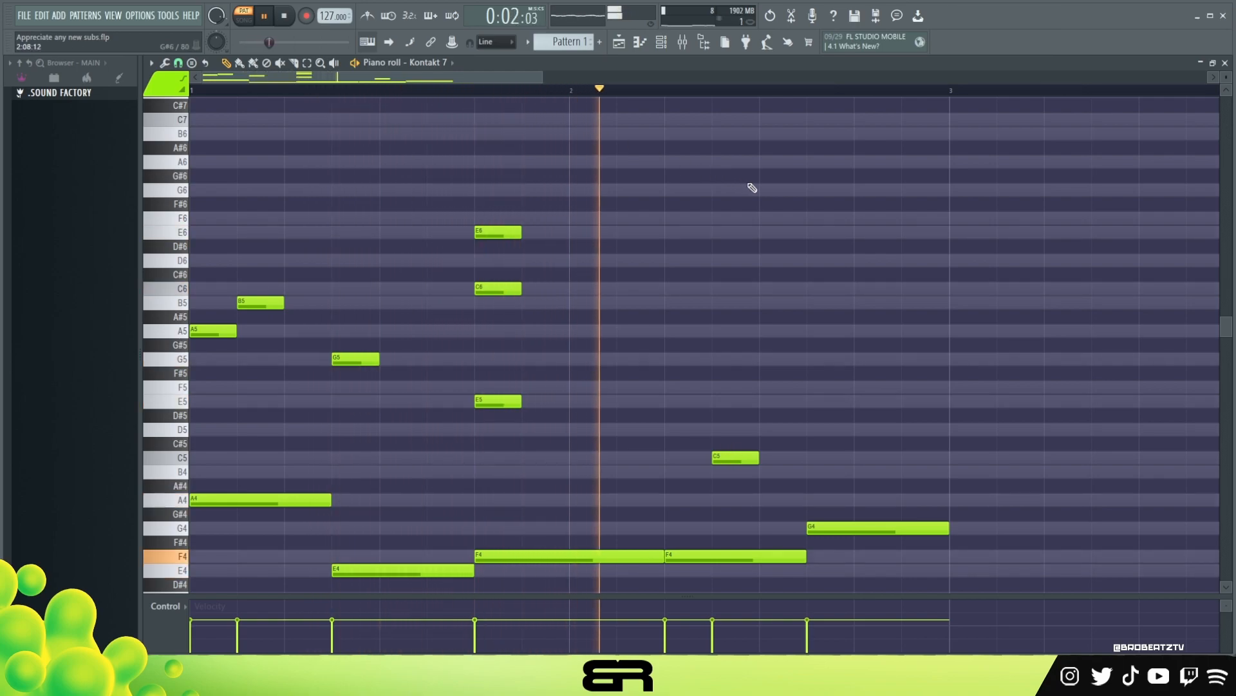
pyautogui.press('space')
pyautogui.press('space')
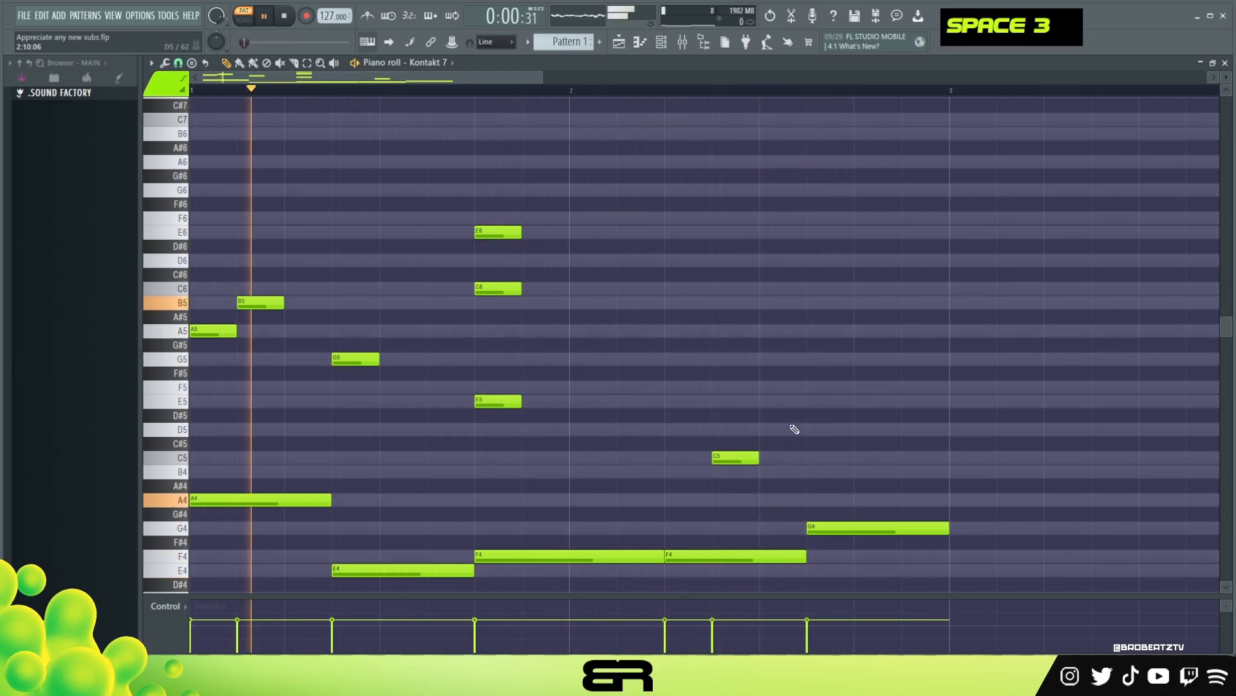
# - Lengthen the C5 note to four steps and copy it to D5 at the start of the G4 note
pyautogui.moveTo(760, 456)
pyautogui.mouseDown()
pyautogui.moveTo(801, 456)
pyautogui.moveTo(852, 431)
pyautogui.mouseUp()
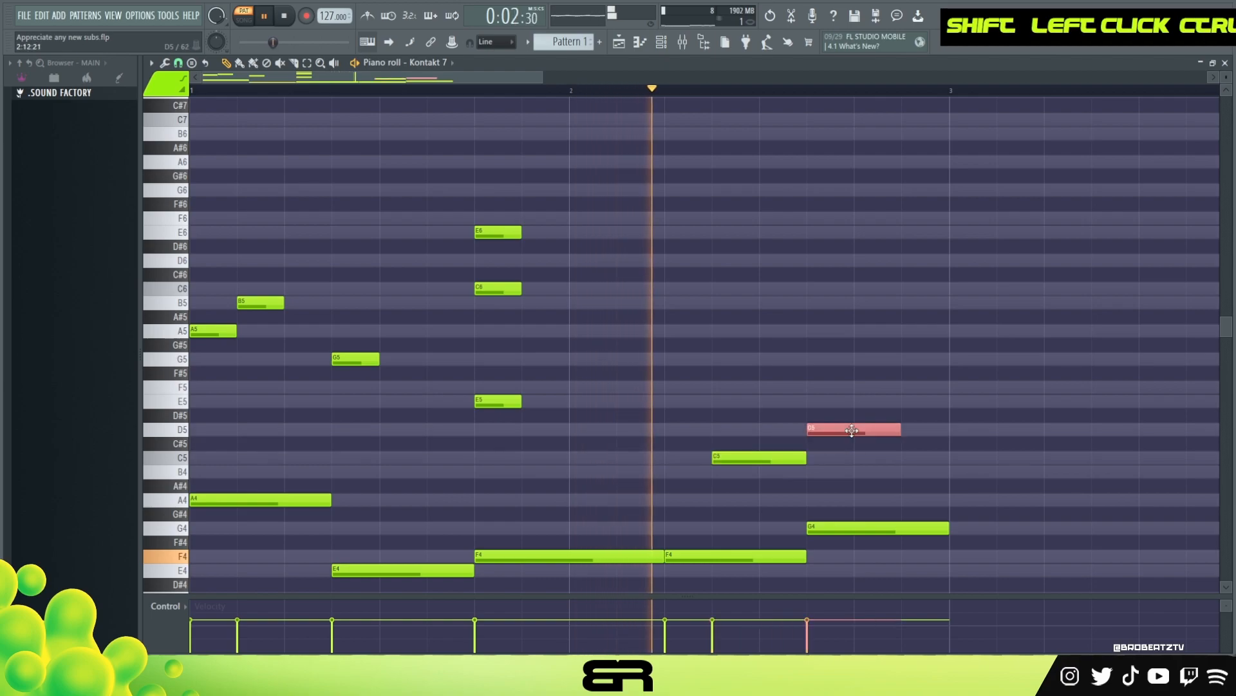
pyautogui.rightClick(870, 463)
pyautogui.press('space')
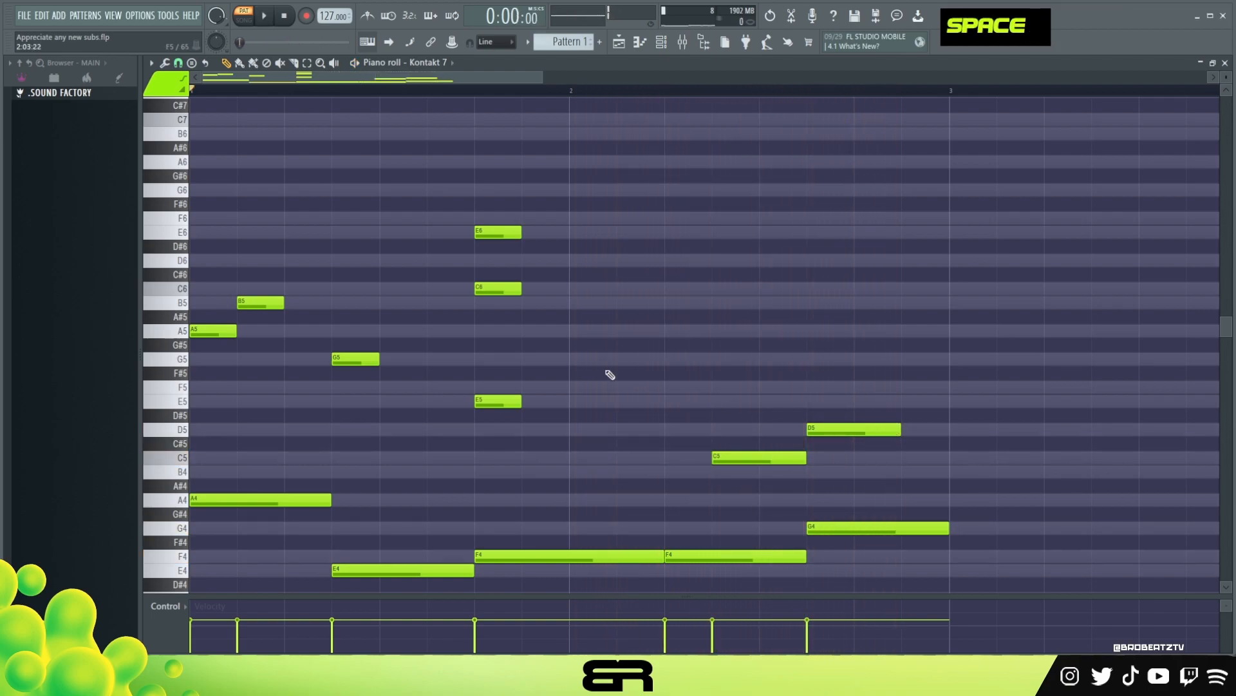
# - Copy the short G5 note to the last two steps before bar 3 and start playback
pyautogui.keyDown('ctrl'); pyautogui.click(349, 363); pyautogui.keyUp('ctrl')
pyautogui.moveTo(898, 354); pyautogui.dragTo(944, 356)
pyautogui.press('space')
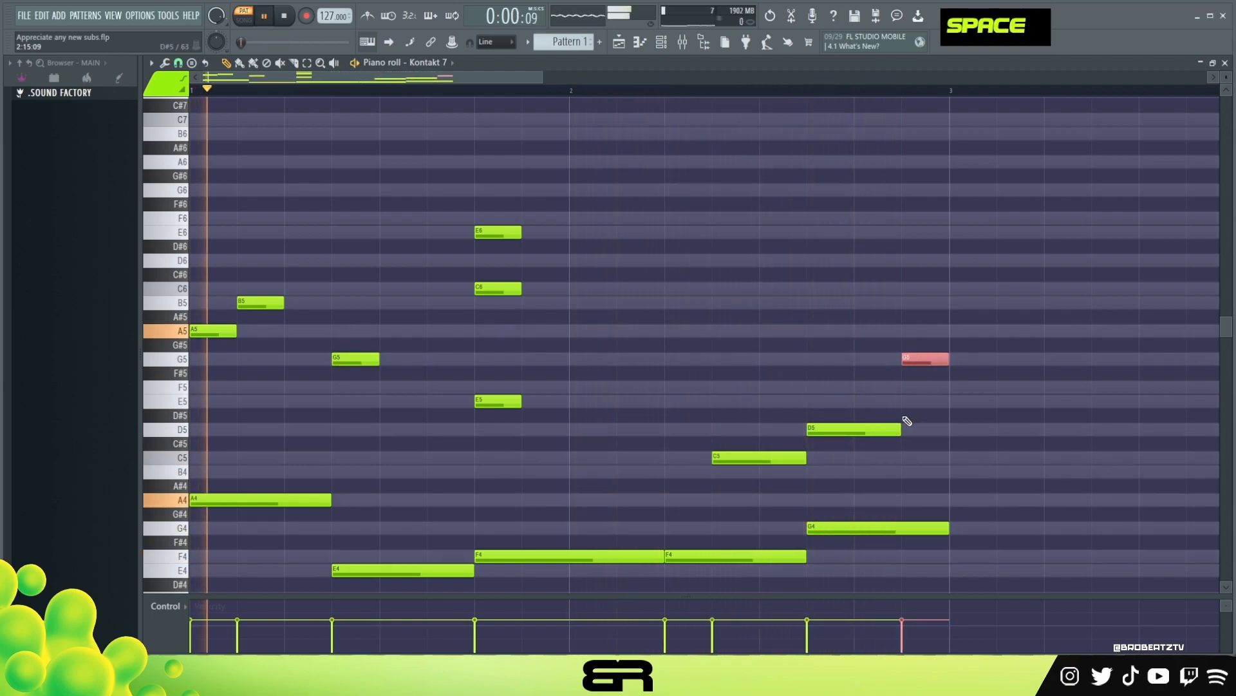
pyautogui.keyDown('ctrl'); pyautogui.click(865, 528); pyautogui.keyUp('ctrl')
pyautogui.press('space')
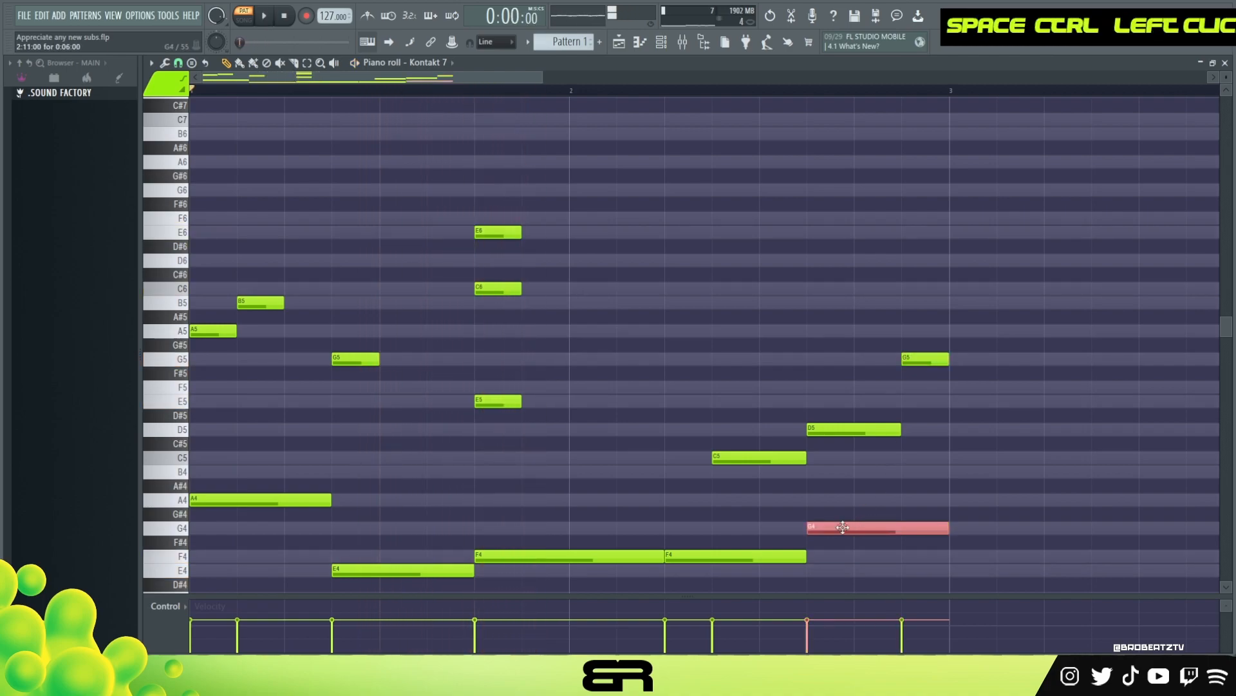
pyautogui.moveTo(865, 527); pyautogui.dragTo(903, 525)
pyautogui.hotkey('ctrl', 'Down')
pyautogui.hotkey('ctrl', 'Up')
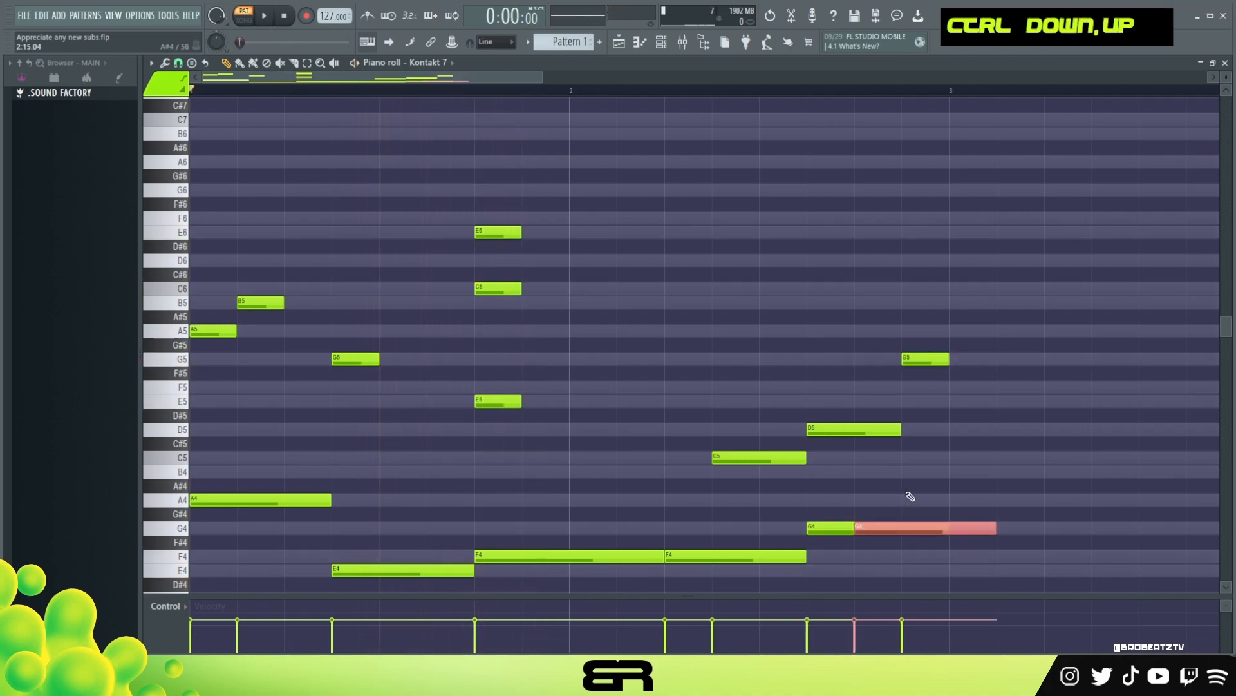
pyautogui.rightClick(983, 528)
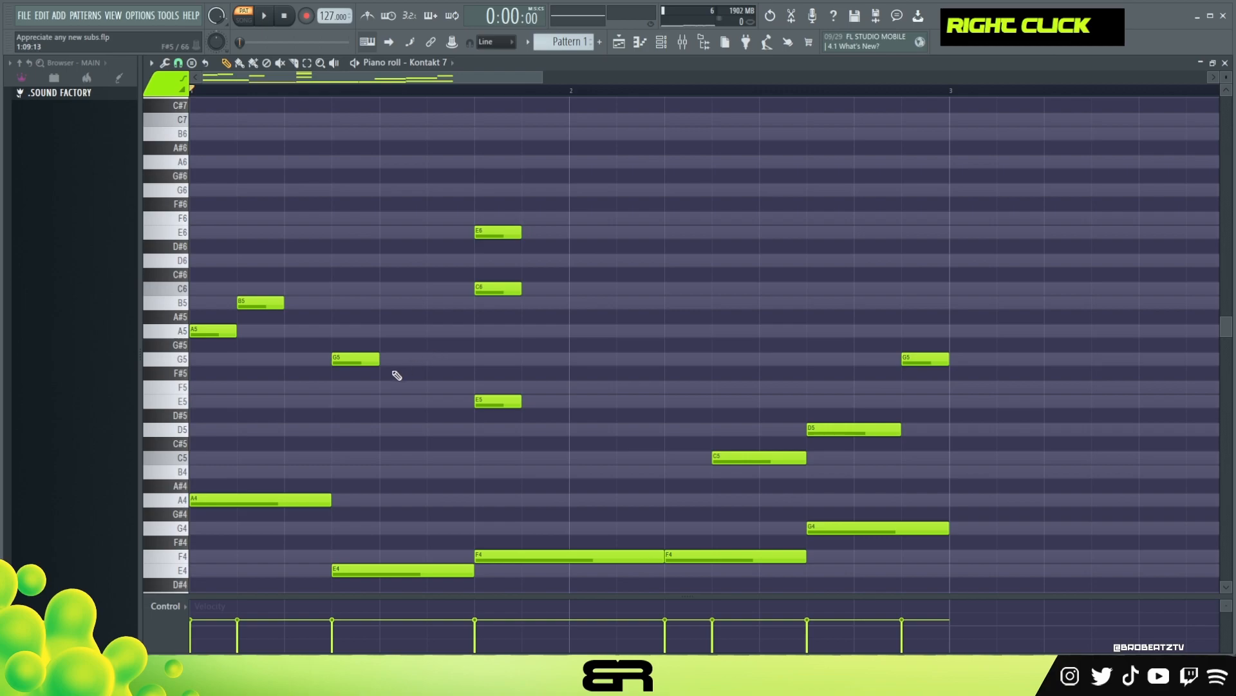
# - Copy the opening A4 to C5, raise the copy two octaves to C7, and shorten it to two steps
pyautogui.keyDown('ctrl'); pyautogui.click(234, 501); pyautogui.keyUp('ctrl')
pyautogui.moveTo(222, 506); pyautogui.dragTo(219, 395)
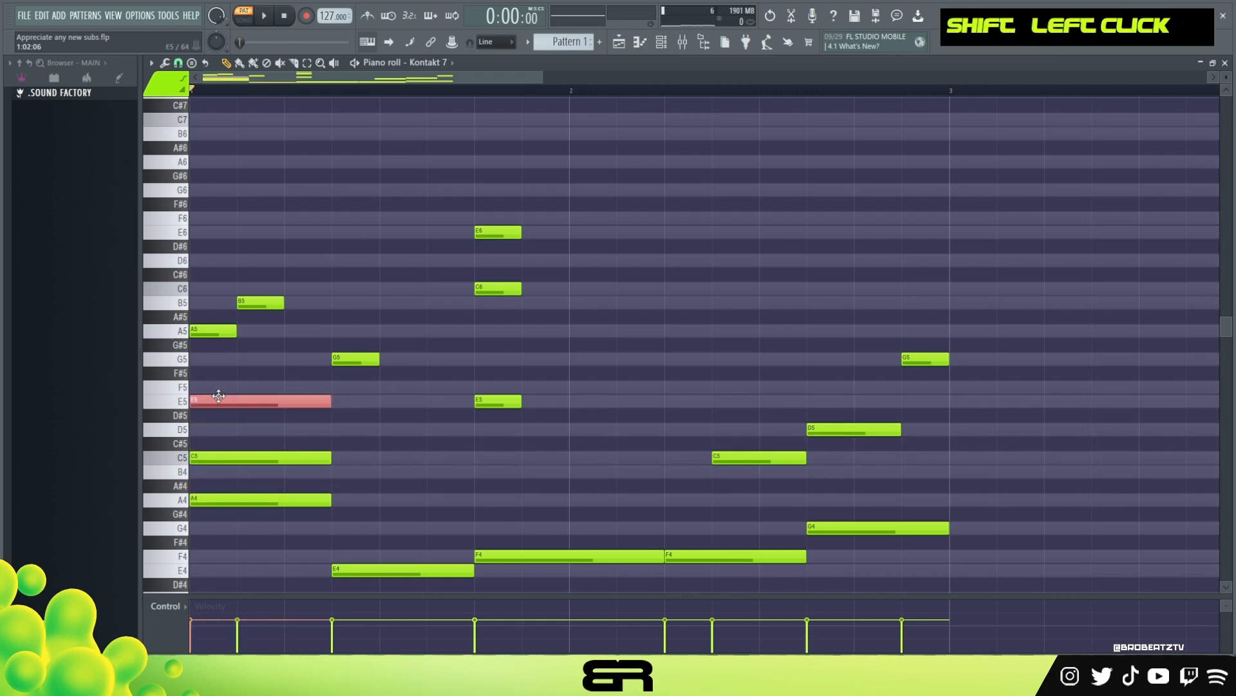
pyautogui.rightClick(217, 399)
pyautogui.keyDown('ctrl'); pyautogui.click(246, 457); pyautogui.keyUp('ctrl')
pyautogui.hotkey('ctrl', 'Up')
pyautogui.hotkey('ctrl', 'Up')
pyautogui.scroll(3, 261, 444)
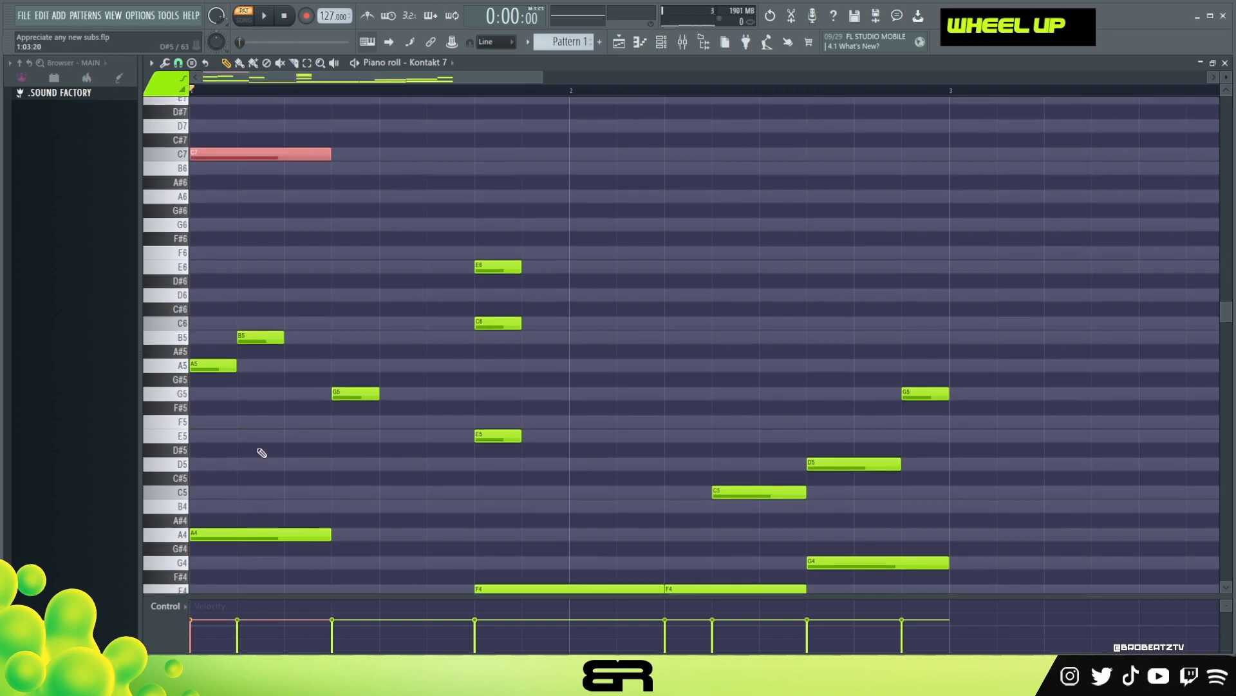
pyautogui.hotkey('shift', 'd')
# - Copy the short C7 note to B6 at 1:07:00 and play the melody back
pyautogui.keyDown('shift'); pyautogui.click(221, 161); pyautogui.keyUp('shift')
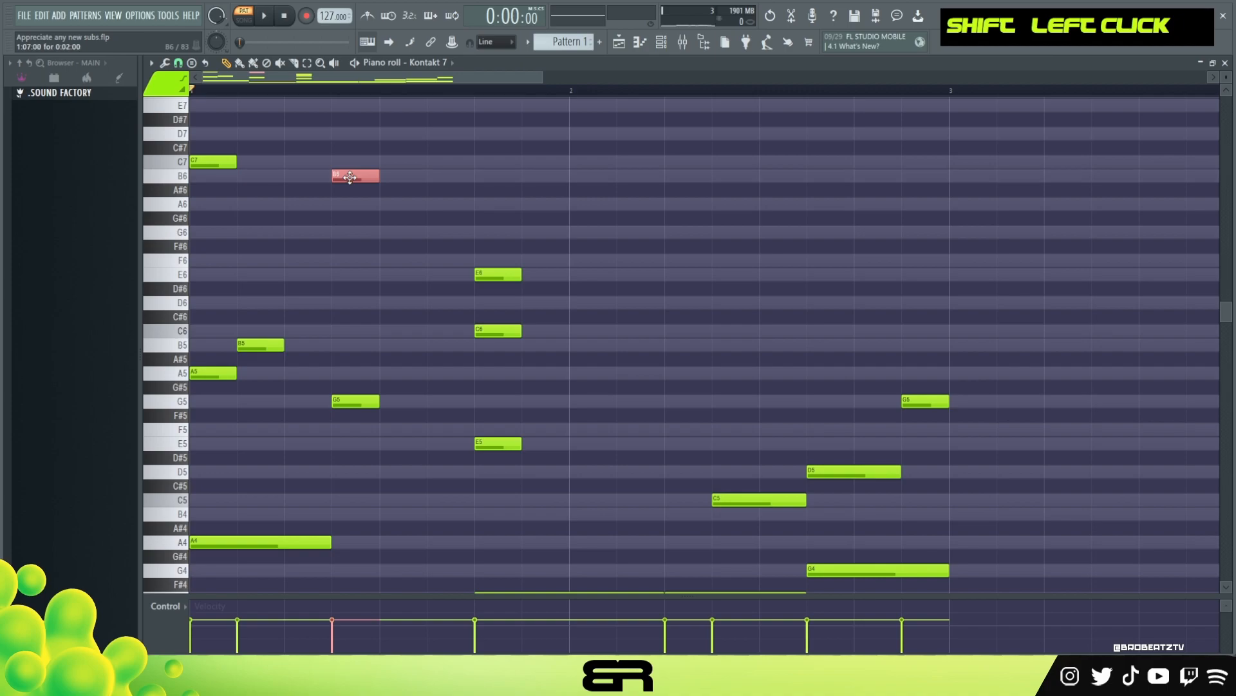
pyautogui.press('space')
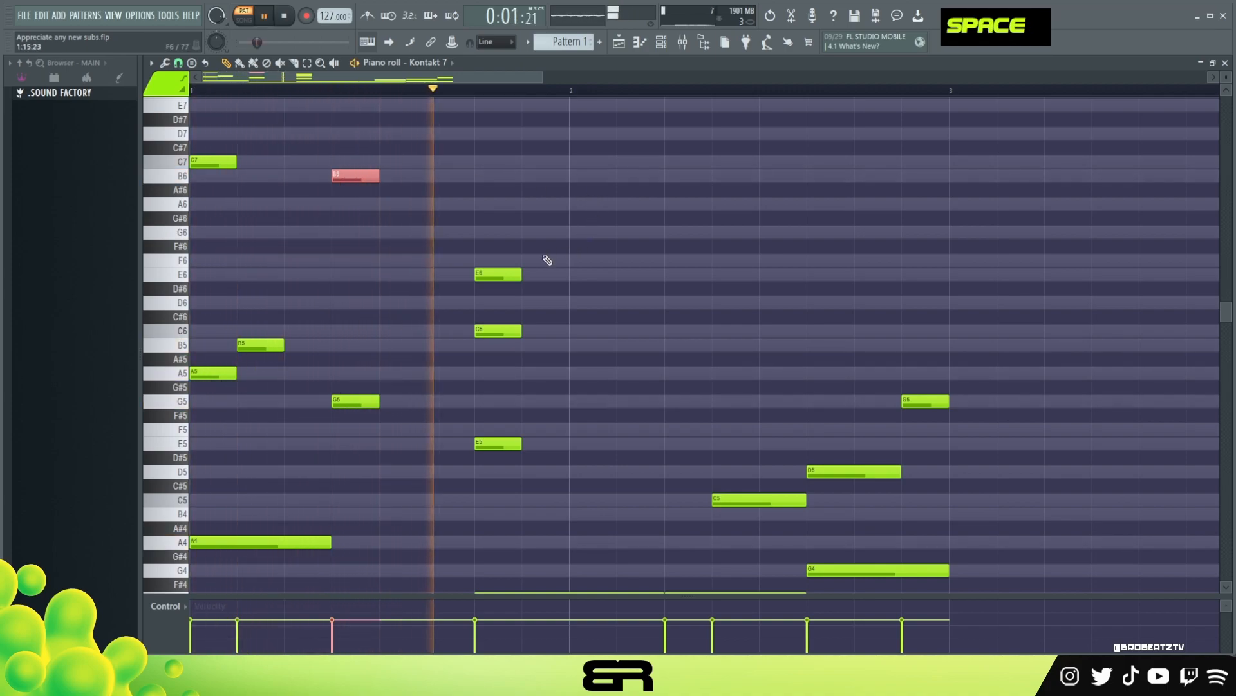
pyautogui.press('space')
pyautogui.press('space')
pyautogui.scroll(-1, 713, 276)
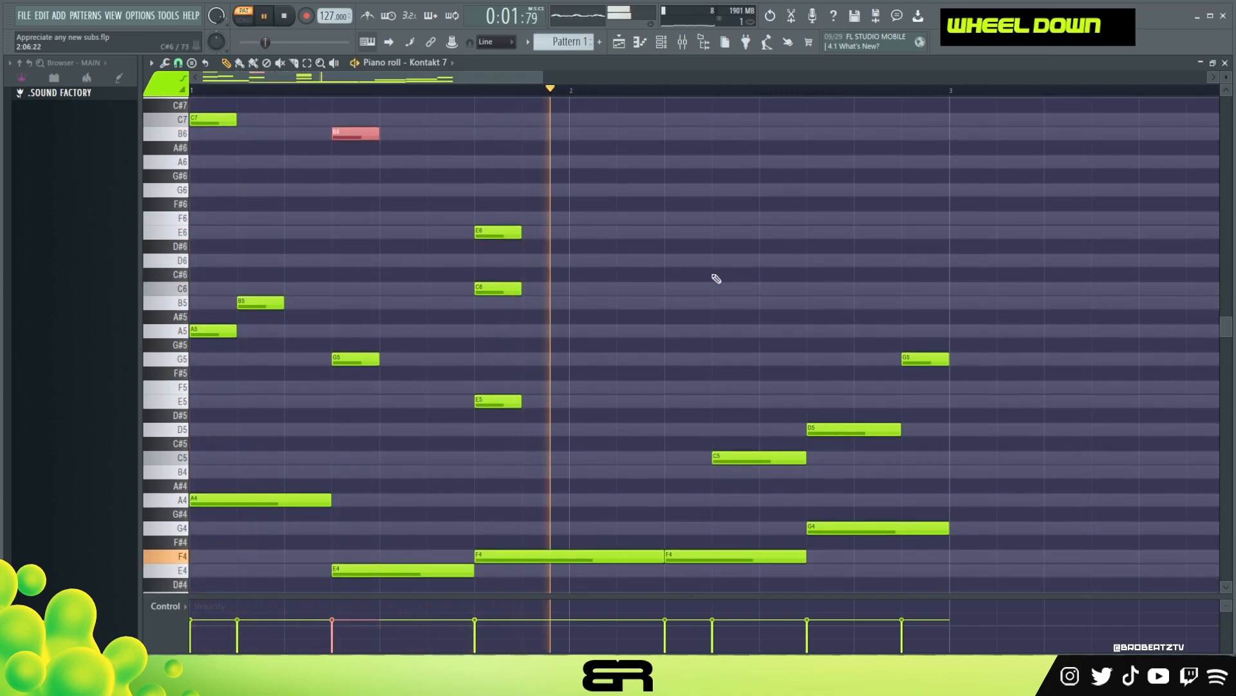
pyautogui.press('space')
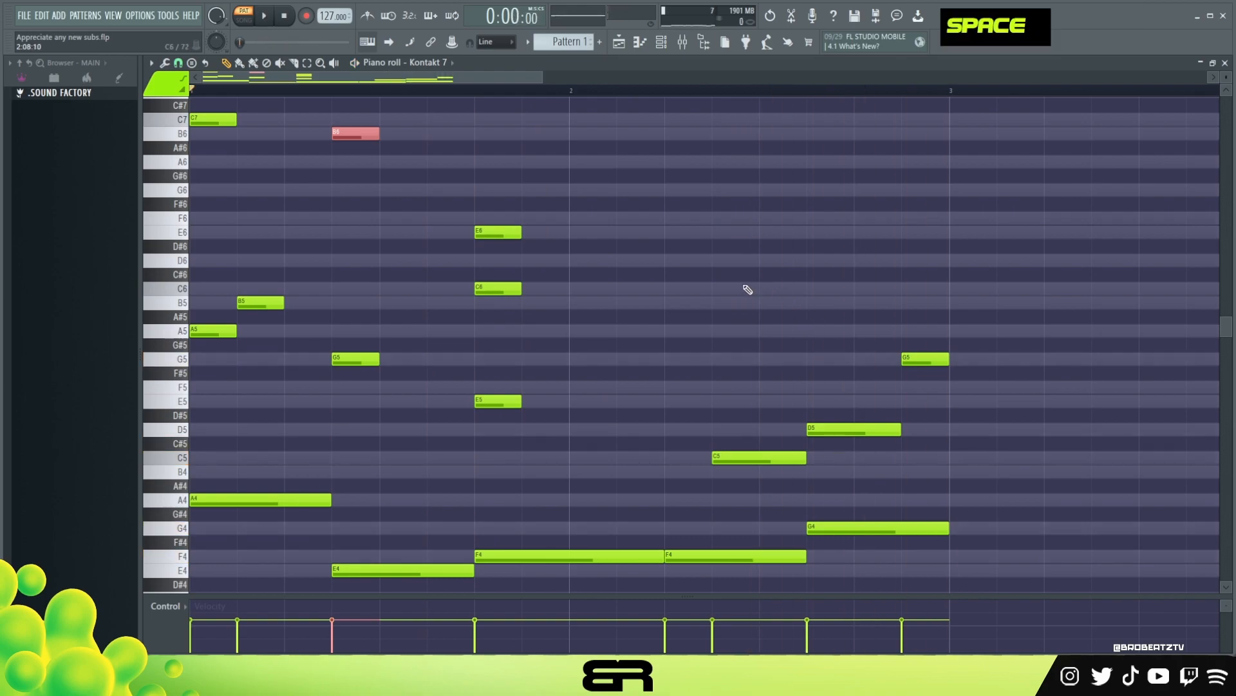
# - Duplicate all notes of the two-bar melody so the copy fills bars 3 and 4
pyautogui.scroll(-1, 1227, 92)
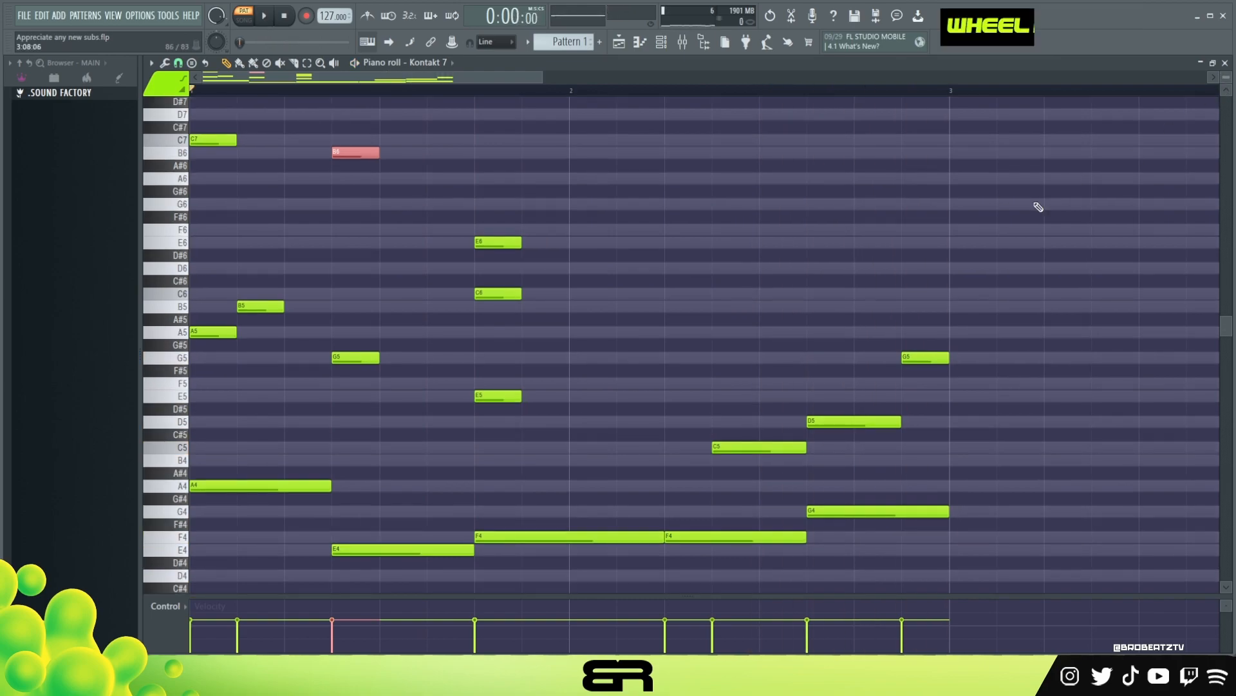
pyautogui.hotkey('ctrl', 'a')
pyautogui.moveTo(207, 335); pyautogui.dragTo(966, 335)
pyautogui.rightClick(912, 269)
pyautogui.moveTo(481, 79); pyautogui.dragTo(720, 106)
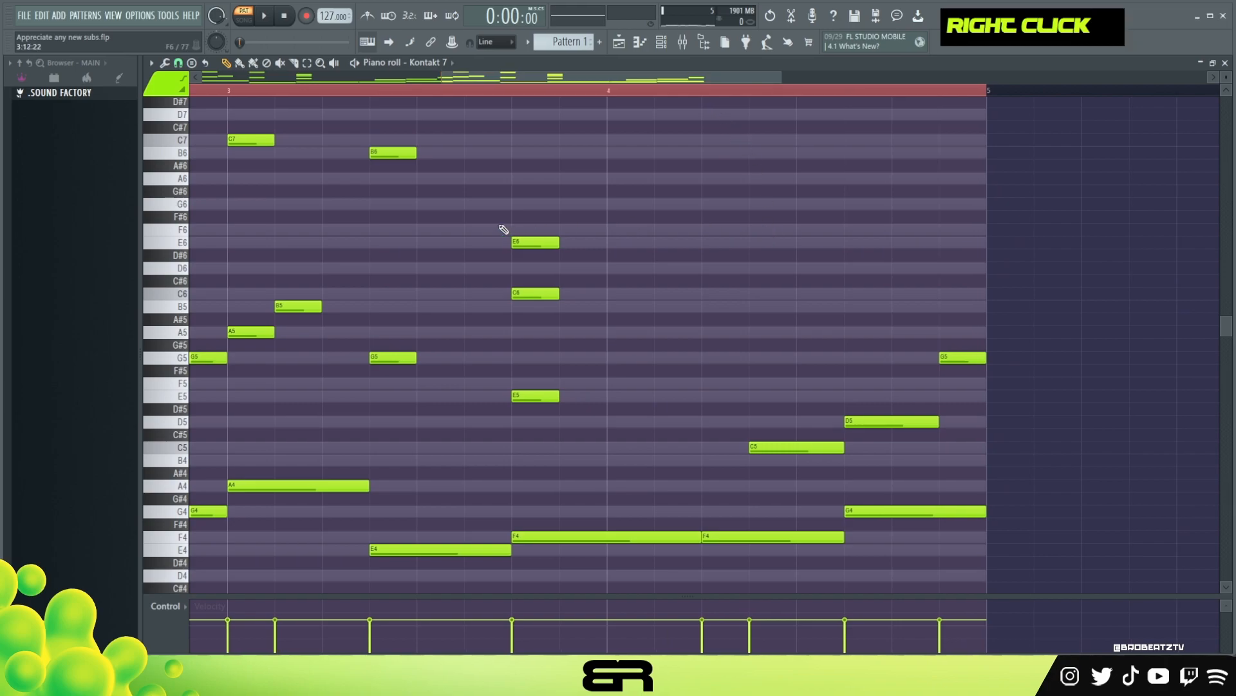
# - Add a two-step A6 note at 3:05:00 and copy it to G6 directly after the B6 note
pyautogui.keyDown('ctrl'); pyautogui.click(394, 153); pyautogui.keyUp('ctrl')
pyautogui.rightClick(362, 173)
pyautogui.click(331, 178)
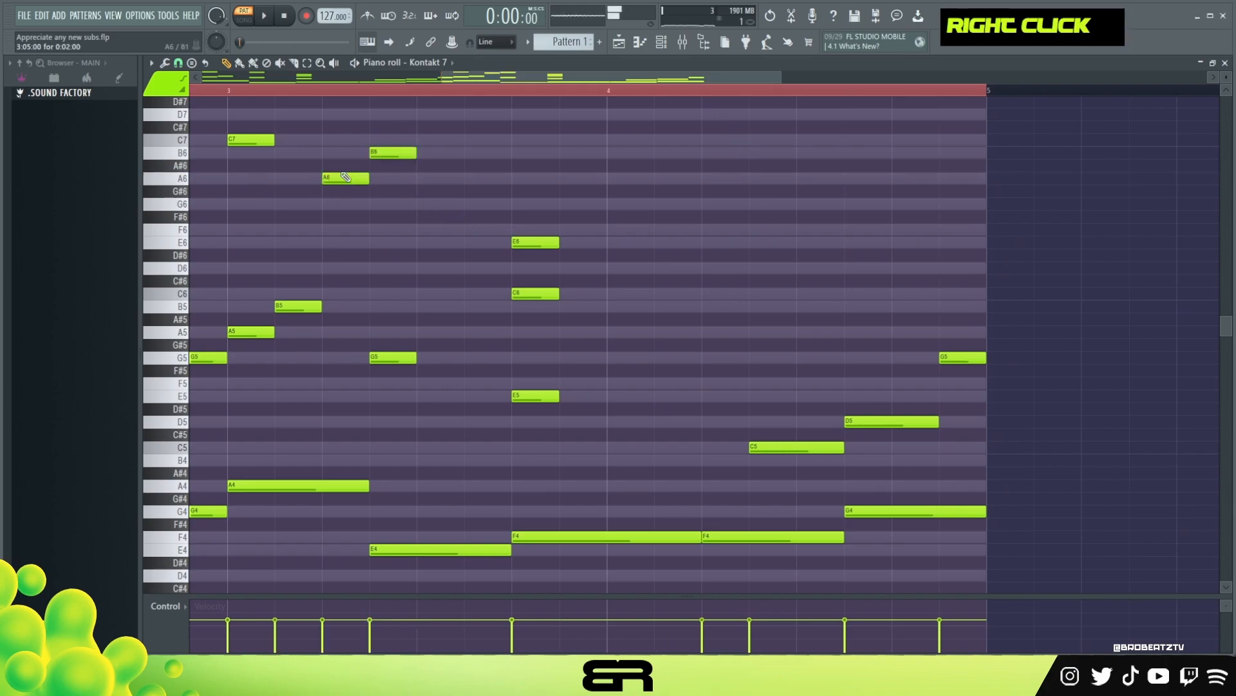
pyautogui.keyDown('ctrl'); pyautogui.click(347, 178); pyautogui.keyUp('ctrl')
pyautogui.moveTo(348, 178); pyautogui.dragTo(396, 204)
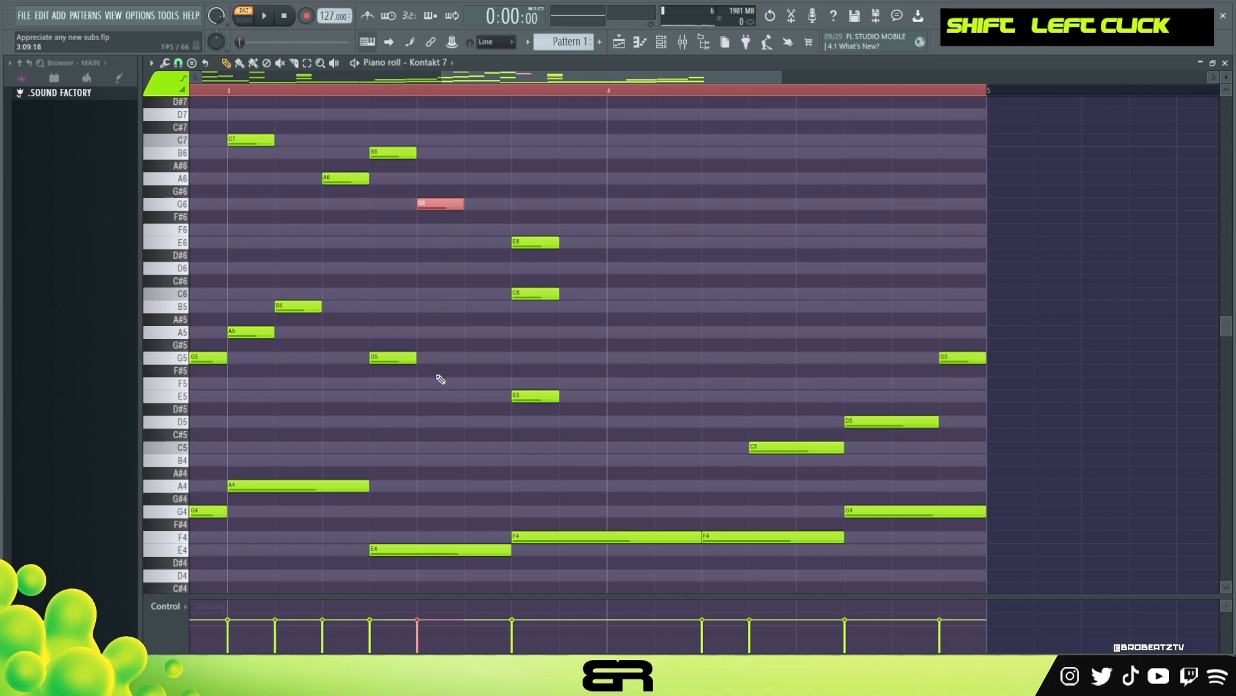
# - Copy bar 3's short G5 to A5 just before the E5, C6 and E6 chord, and select it with the A6 and G6 notes
pyautogui.keyDown('ctrl'); pyautogui.click(393, 358); pyautogui.keyUp('ctrl')
pyautogui.moveTo(393, 358); pyautogui.dragTo(488, 333)
pyautogui.keyDown('ctrl'); pyautogui.keyDown('shift'); pyautogui.click(344, 184); pyautogui.keyUp('shift'); pyautogui.keyUp('ctrl')
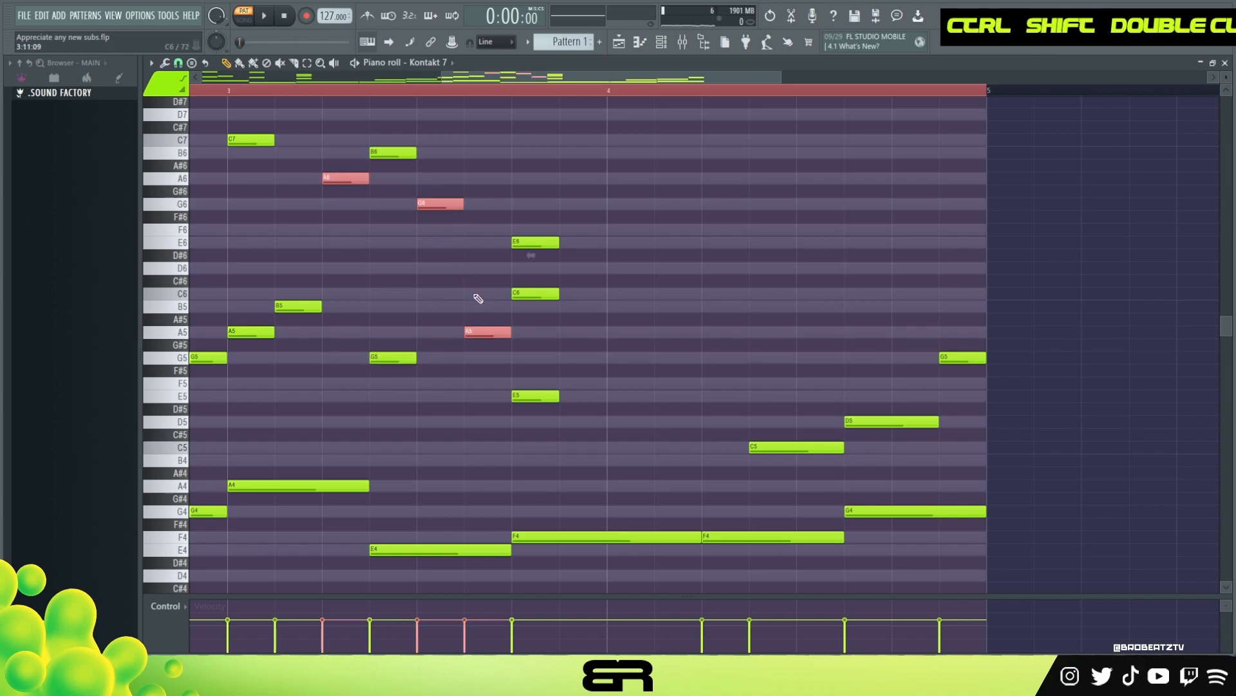
# - Play back bars 3 and 4, and copy bar 4's C5 note to a two-step A4 note at 4:05:00
pyautogui.rightClick(366, 193)
pyautogui.doubleClick(474, 328)
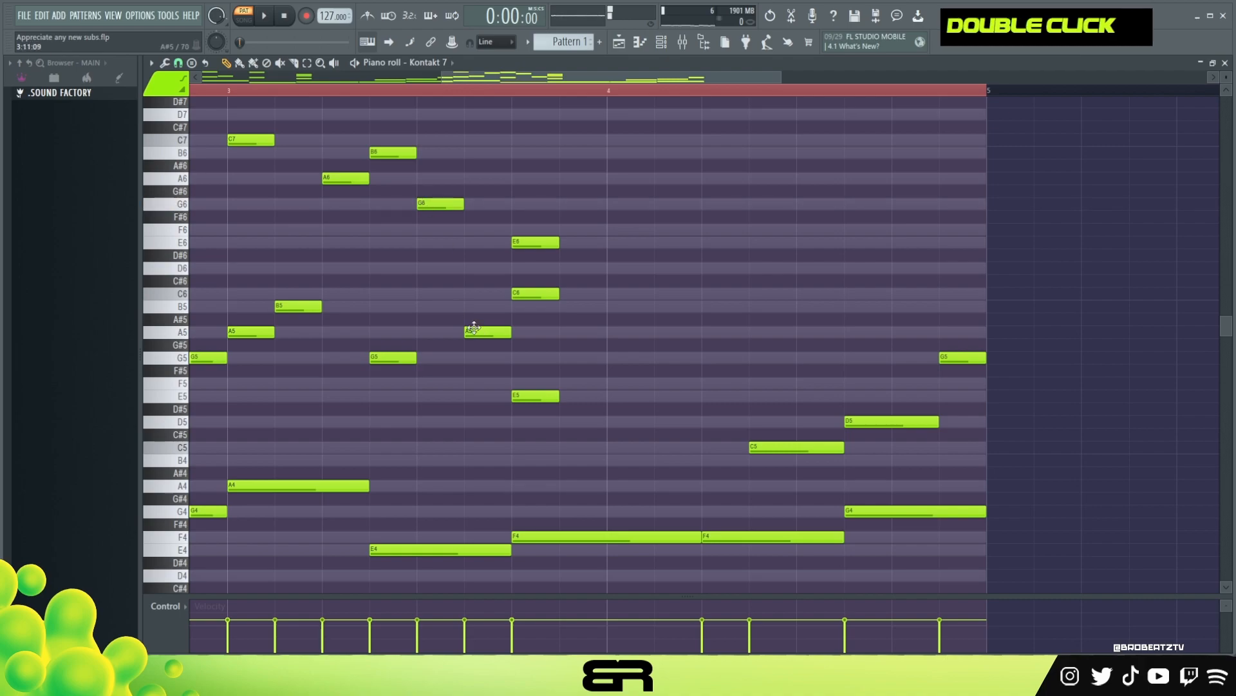
pyautogui.press('space')
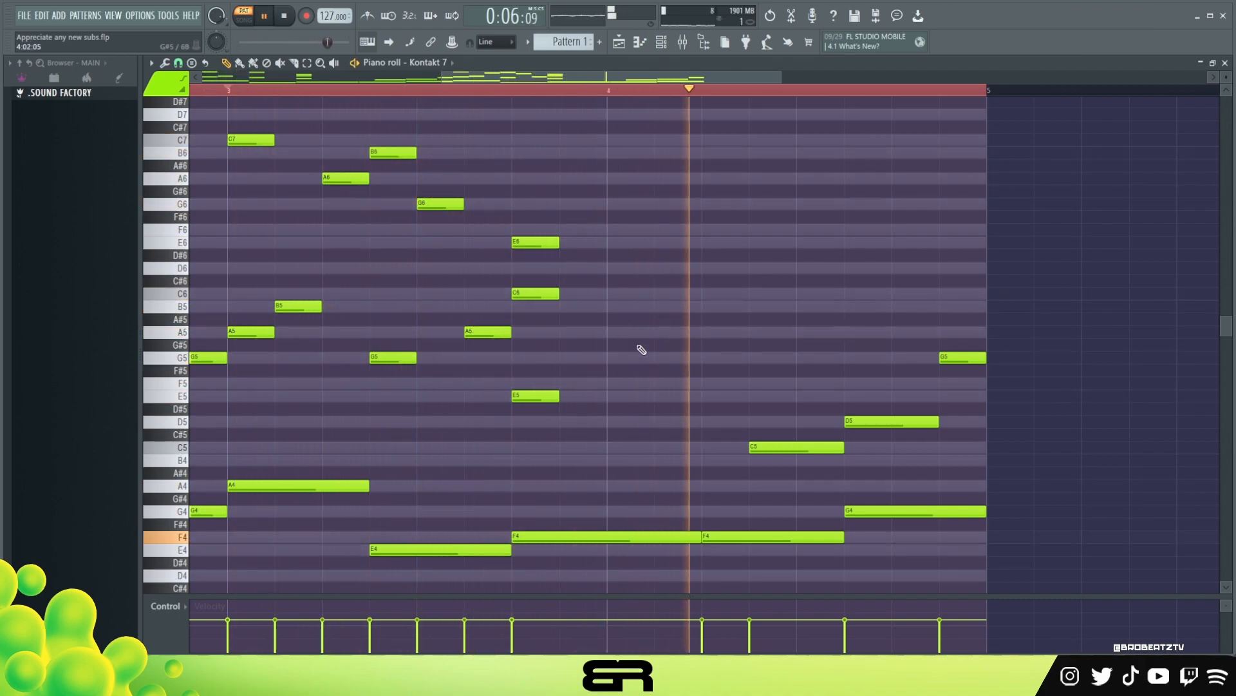
pyautogui.press('space')
pyautogui.keyDown('shift'); pyautogui.moveTo(779, 446); pyautogui.dragTo(742, 477); pyautogui.keyUp('shift')
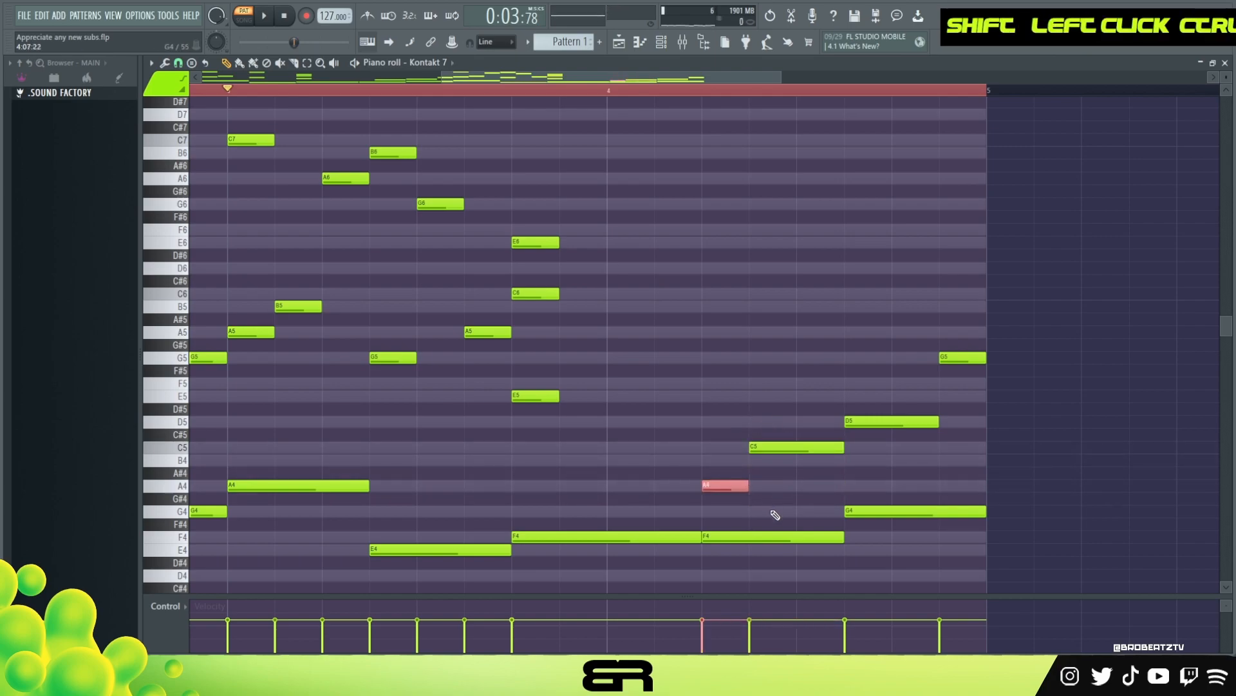
# - Try bar 4's A4, C5 and overlapping F4 notes one octave higher during playback
pyautogui.keyDown('ctrl'); pyautogui.keyDown('shift'); pyautogui.click(786, 444); pyautogui.keyUp('shift'); pyautogui.keyUp('ctrl')
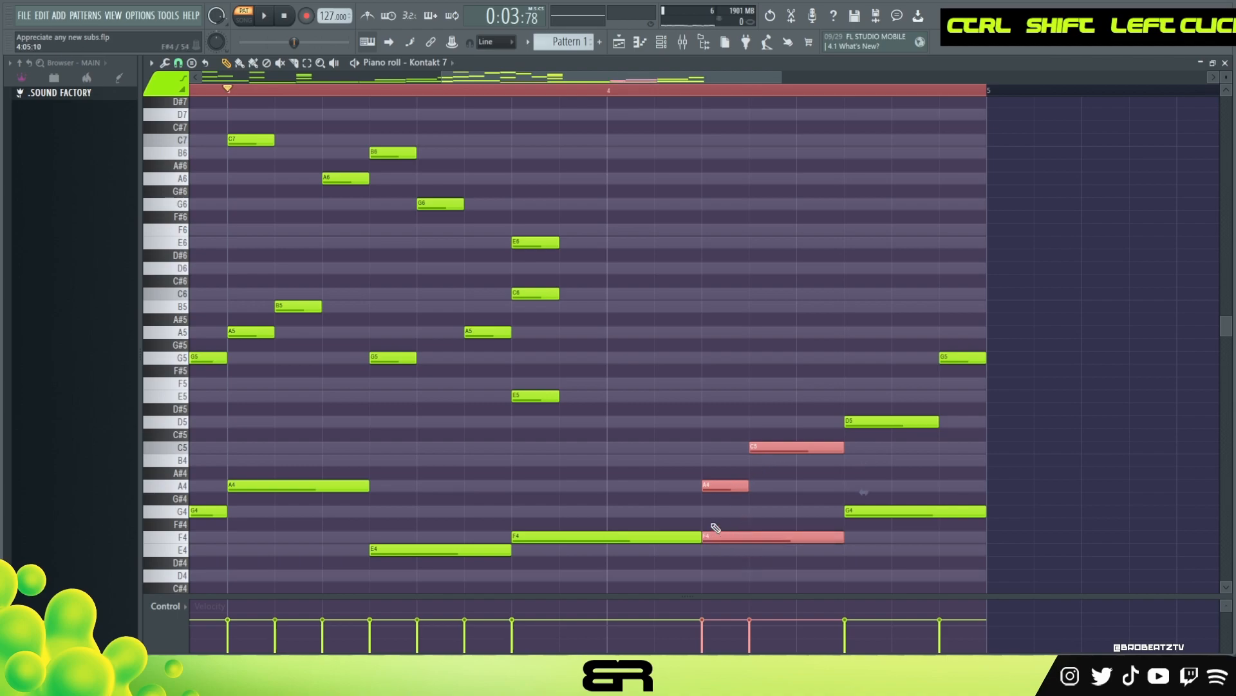
pyautogui.hotkey('ctrl', 'Up')
pyautogui.press('space')
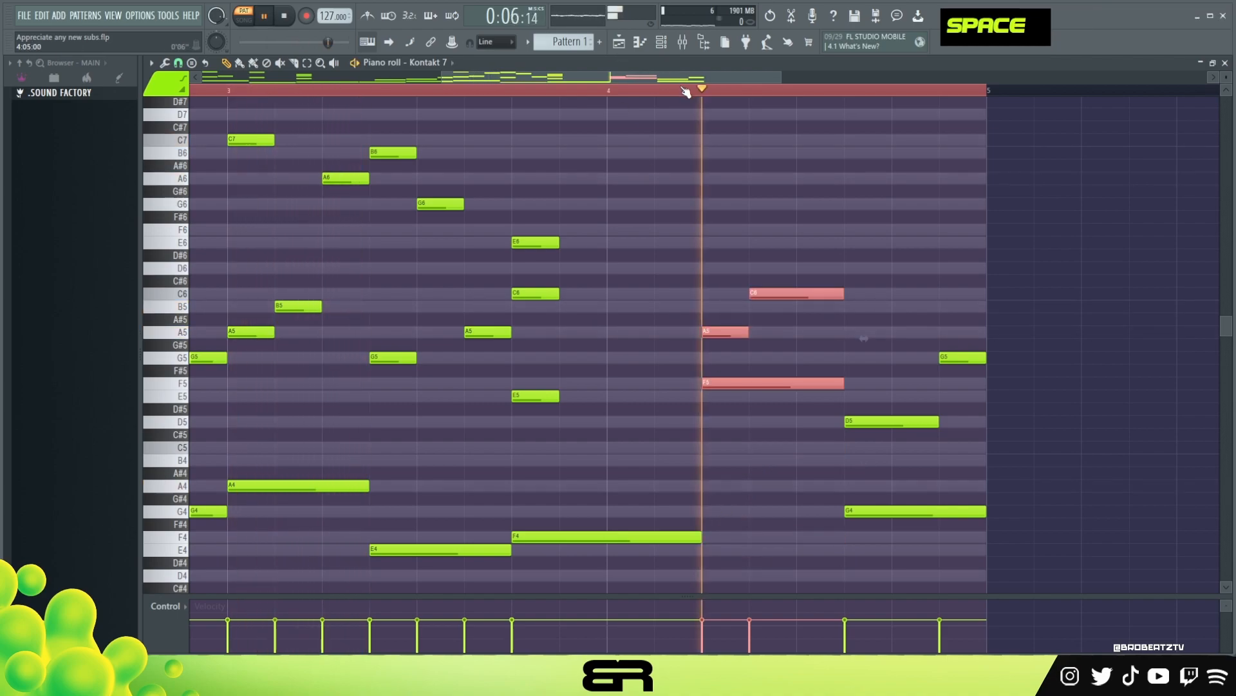
pyautogui.press('space')
pyautogui.hotkey('ctrl', 'Down')
# - Extend bar 4's D5 note to the end of the bar and play back from the end of bar 2
pyautogui.rightClick(790, 350)
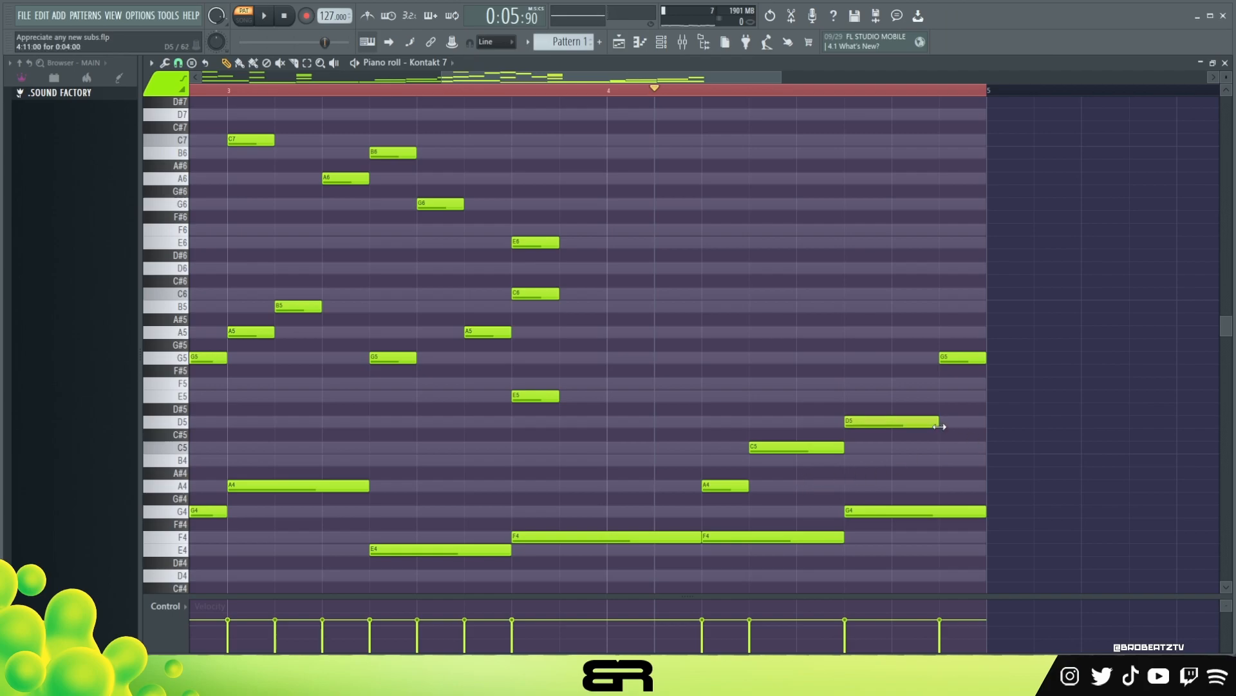
pyautogui.rightClick(810, 378)
pyautogui.keyDown('ctrl'); pyautogui.rightClick(809, 378); pyautogui.keyUp('ctrl')
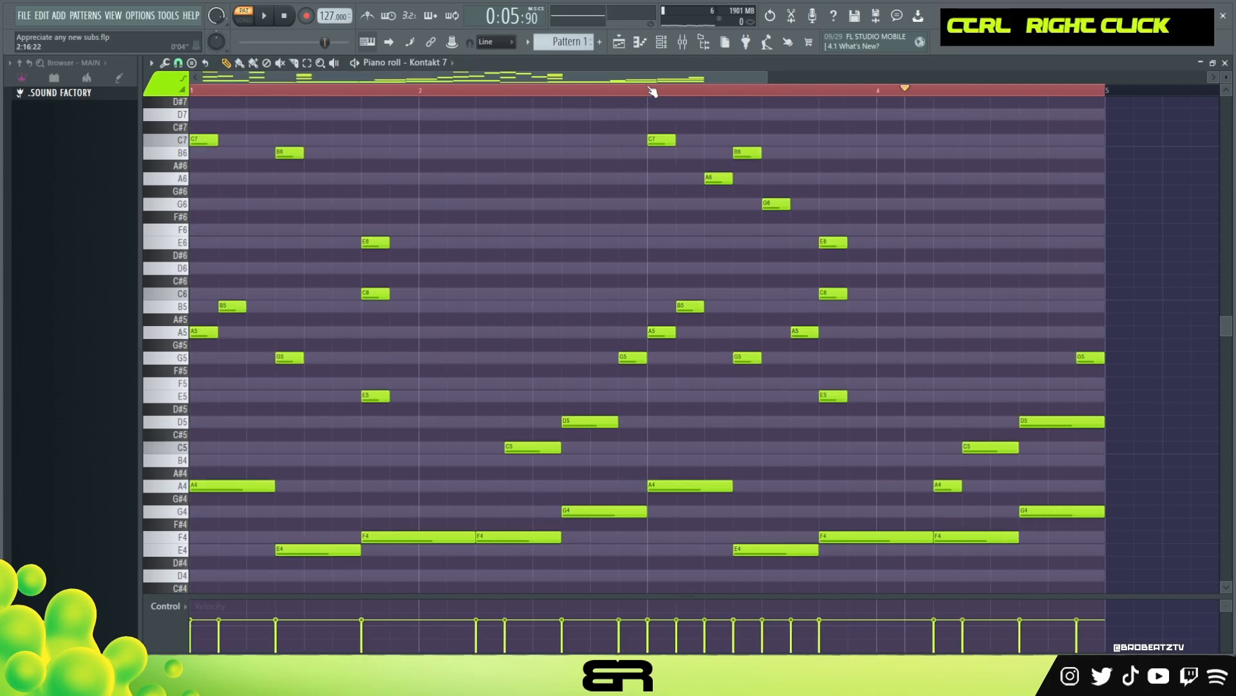
pyautogui.doubleClick(622, 95)
pyautogui.press('space')
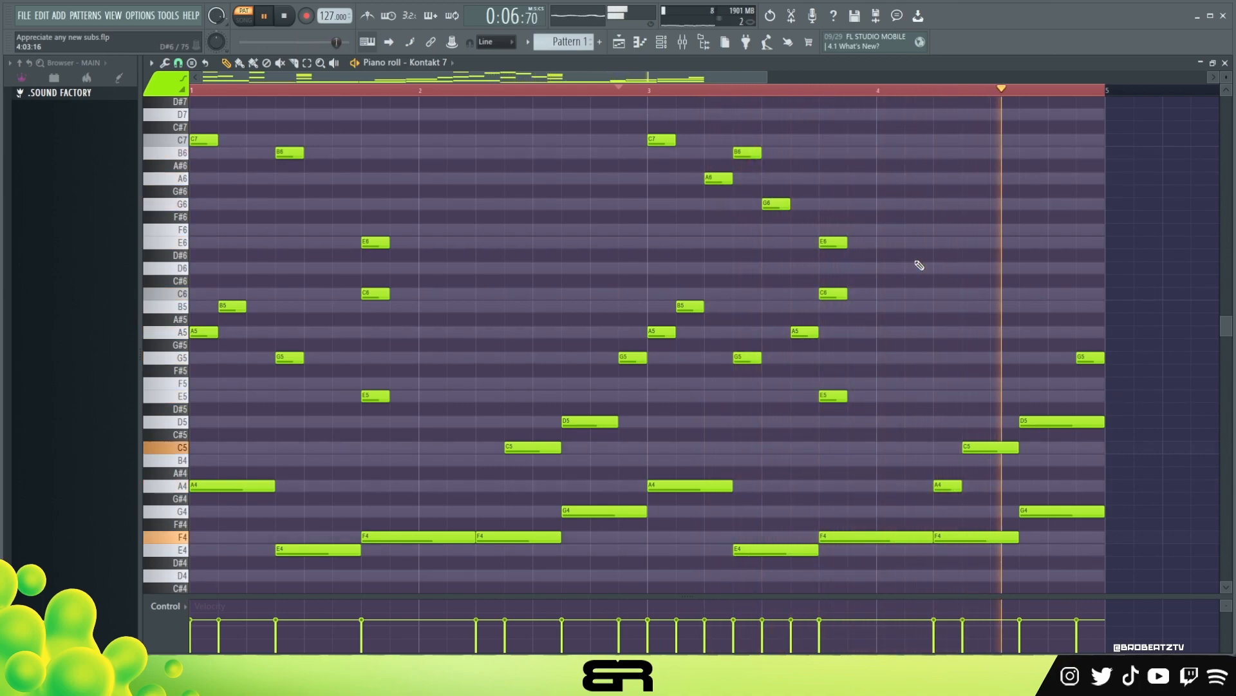
pyautogui.press('space')
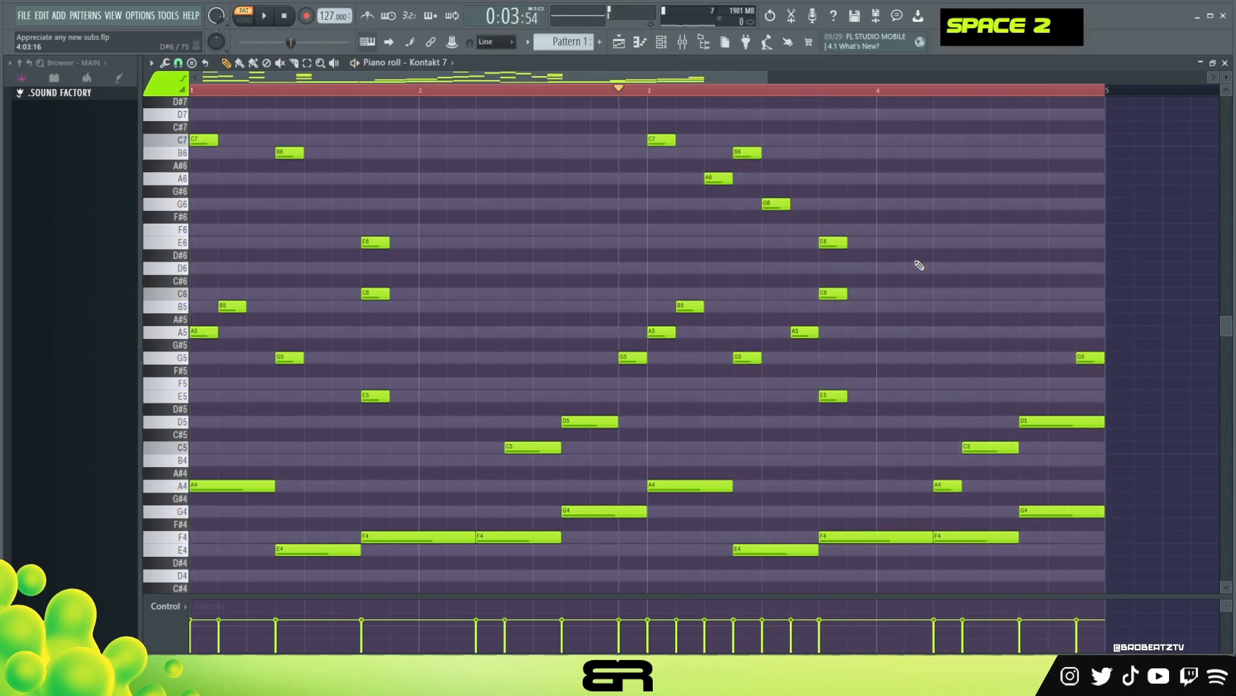
# - Clear the time selection covering the four bars
pyautogui.doubleClick(500, 92)
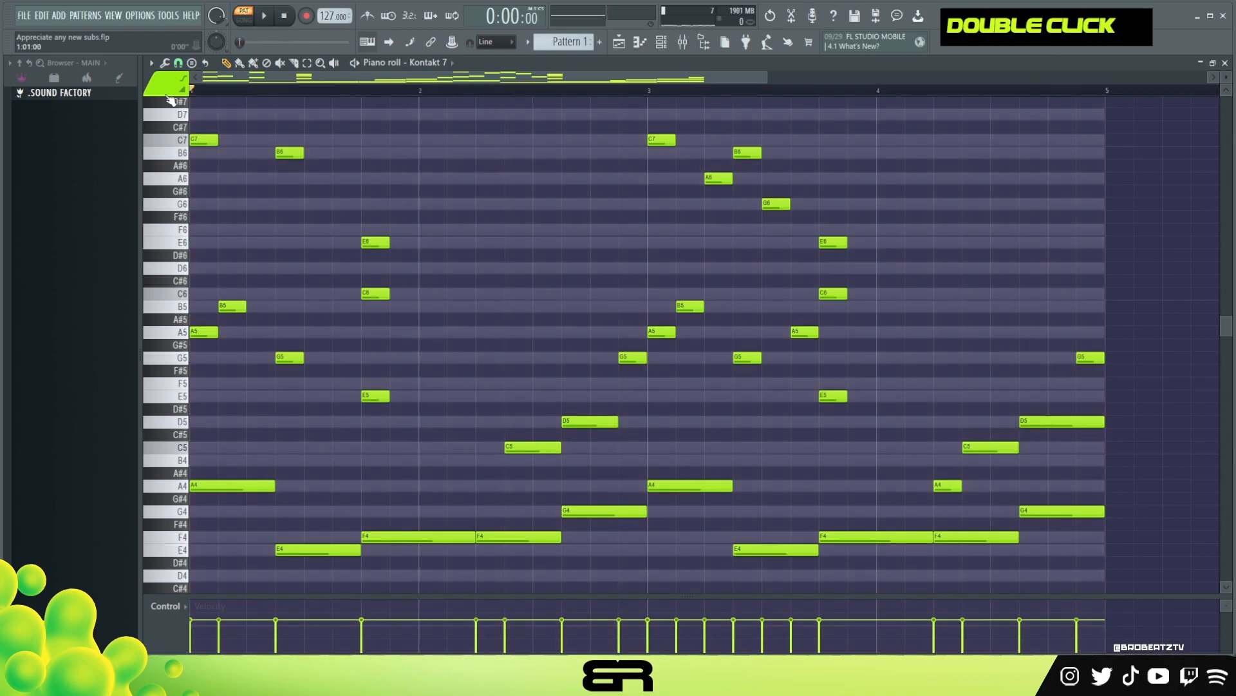
pyautogui.rightClick(614, 259)
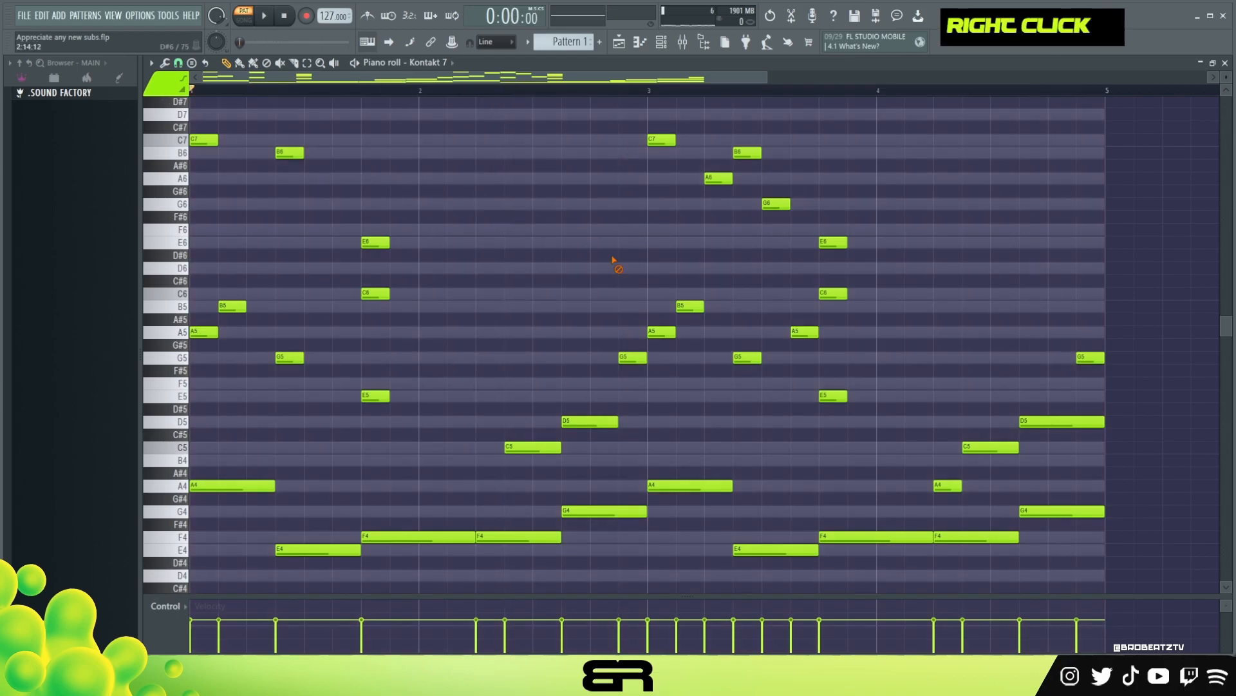
pyautogui.moveTo(667, 358); pyautogui.dragTo(716, 312)
pyautogui.rightClick(747, 424)
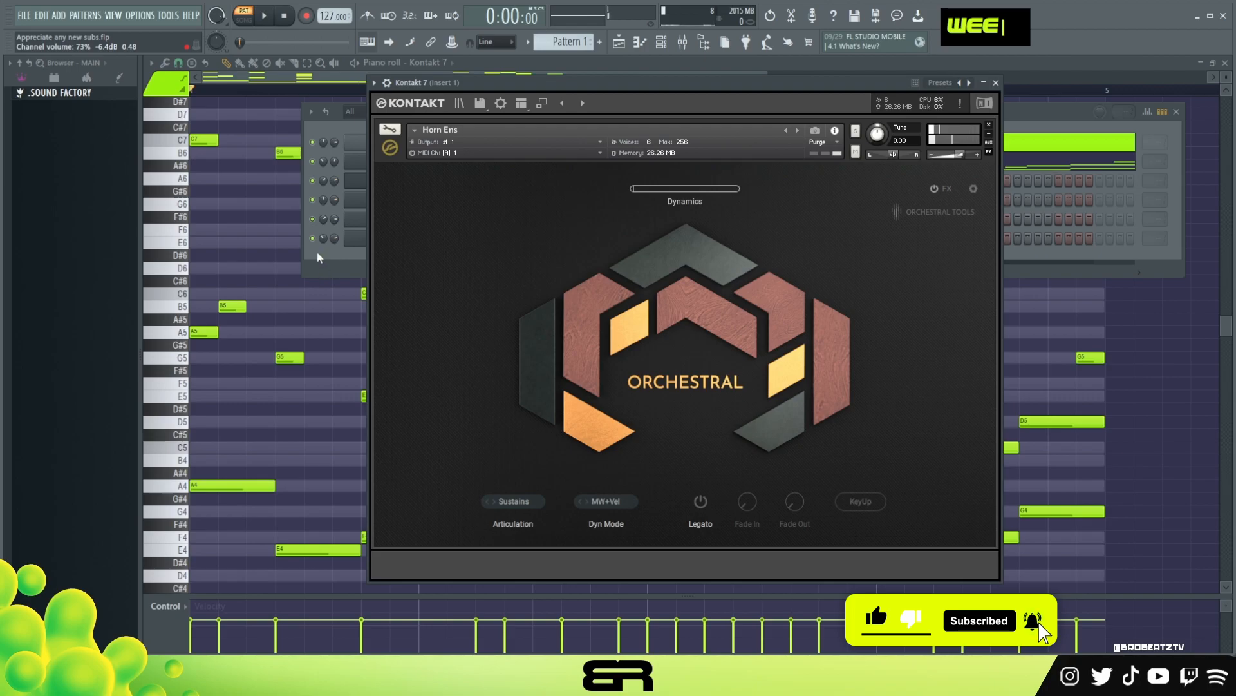
# - Open the second Kontakt 7 channel's piano roll and stack six-step A4, C5 and E5 notes at the start of bar 1
pyautogui.click(333, 130)
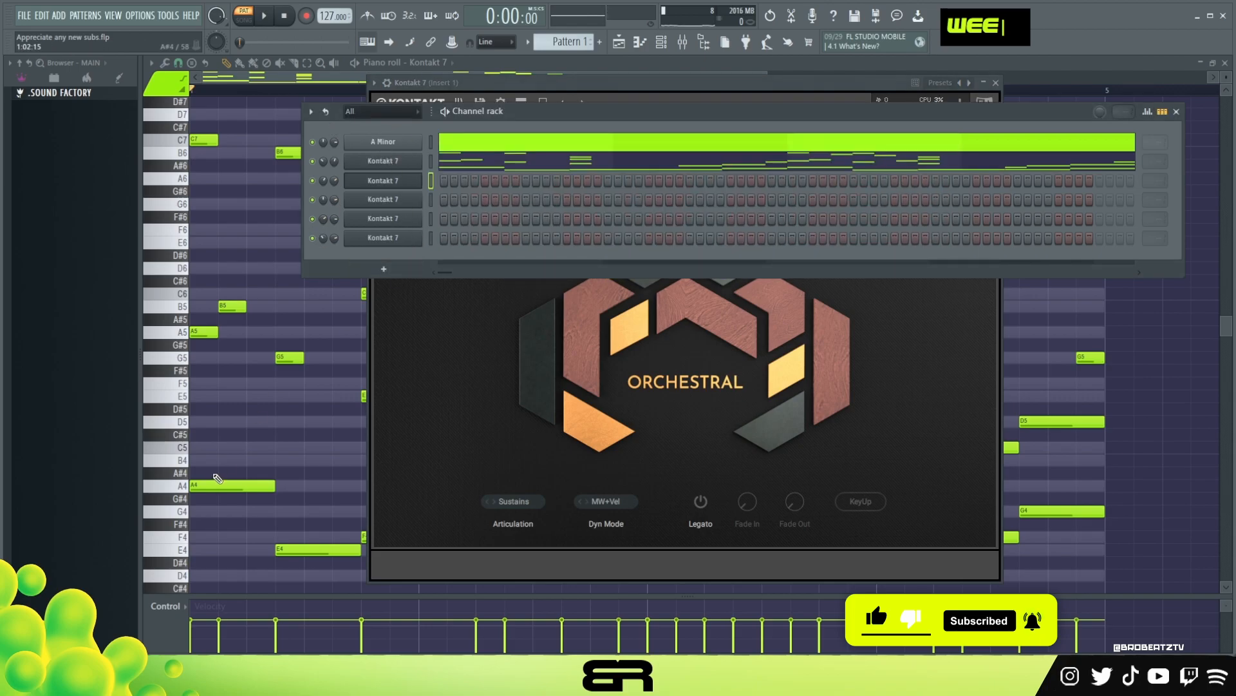
pyautogui.rightClick(398, 183)
pyautogui.click(437, 183)
pyautogui.click(225, 486)
pyautogui.click(203, 443)
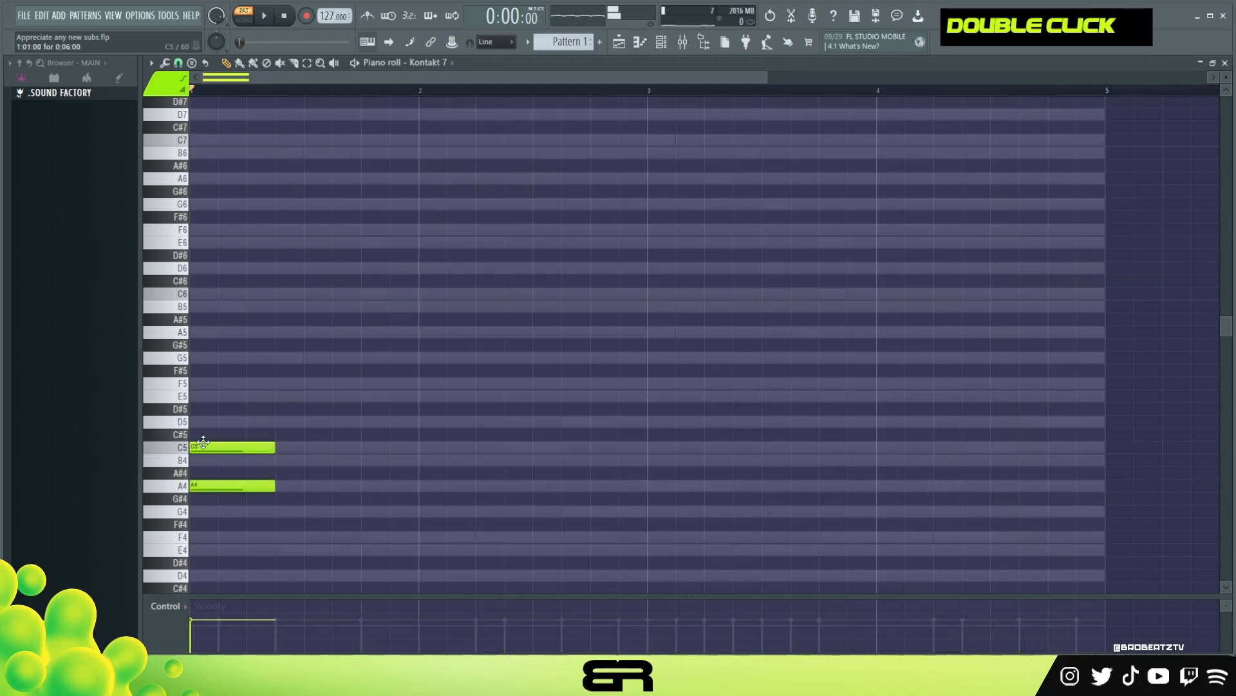
pyautogui.rightClick(212, 382)
pyautogui.keyDown('ctrl'); pyautogui.click(232, 396); pyautogui.keyUp('ctrl')
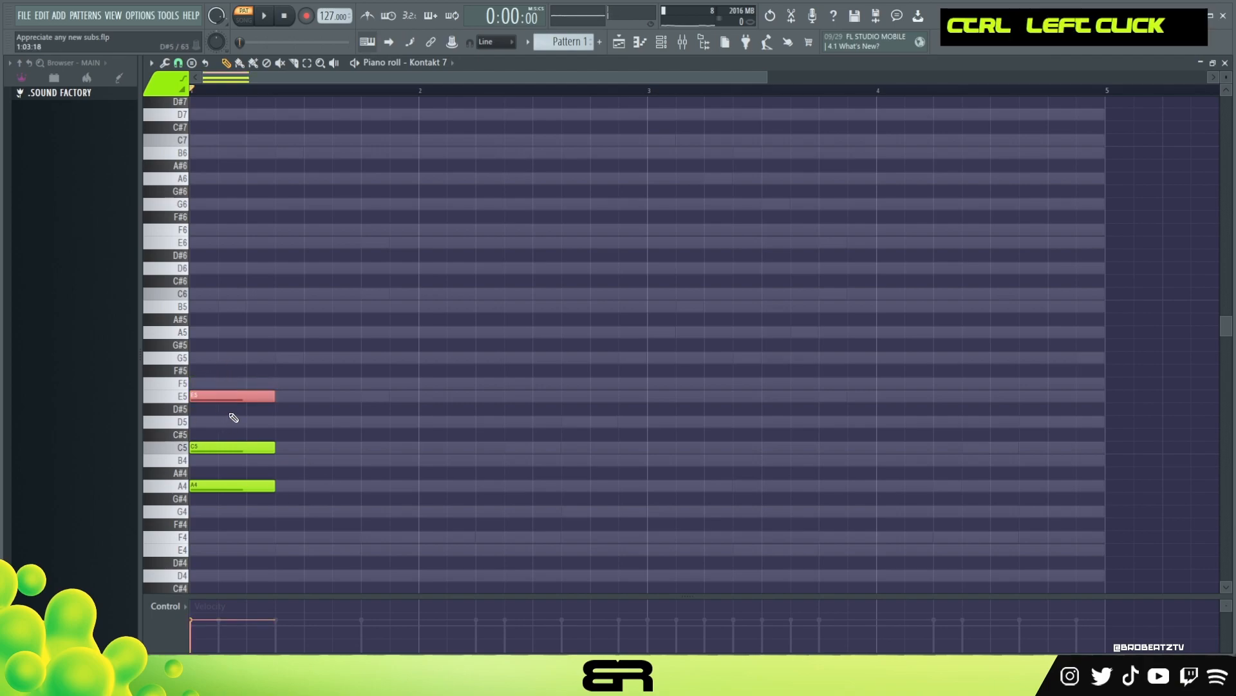
# - Rework the chord into E6 and G5 at 1:01:00 with E5 at 1:03:00, and delete the C5 and A4 notes
pyautogui.moveTo(251, 427); pyautogui.dragTo(261, 491)
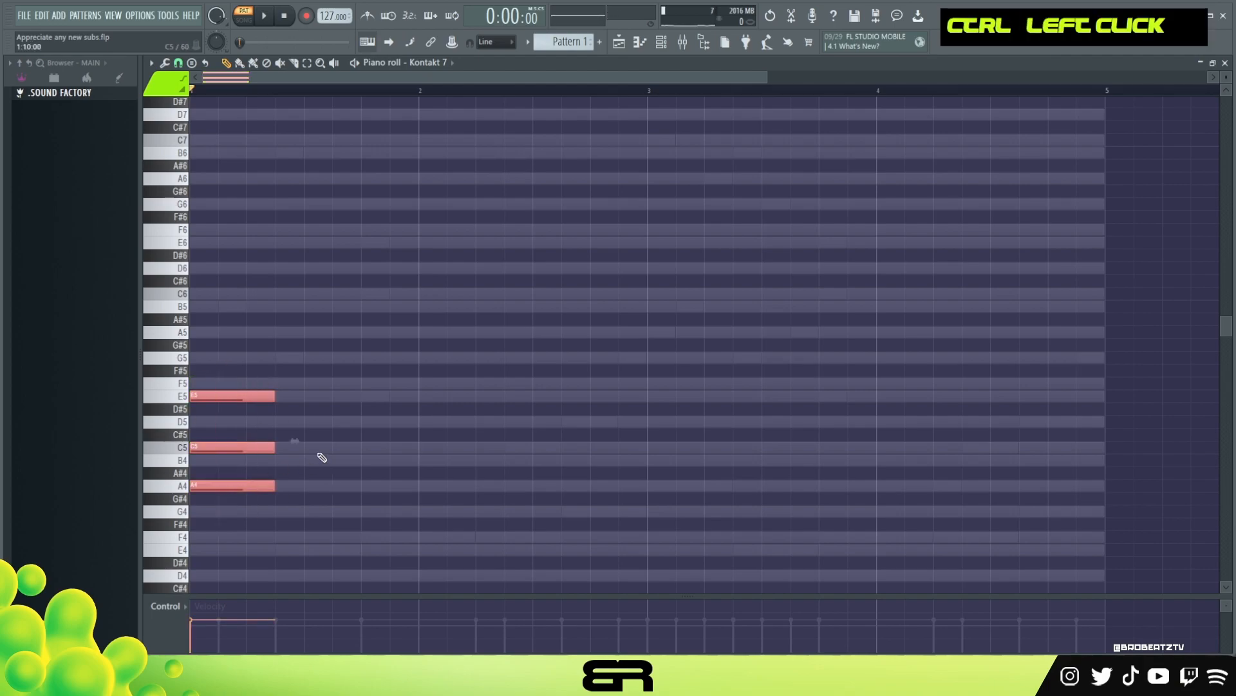
pyautogui.keyDown('ctrl'); pyautogui.click(275, 402); pyautogui.keyUp('ctrl')
pyautogui.keyDown('shift'); pyautogui.moveTo(215, 395); pyautogui.dragTo(206, 358); pyautogui.keyUp('shift')
pyautogui.hotkey('ctrl', 'Up')
pyautogui.keyDown('ctrl'); pyautogui.click(211, 244); pyautogui.keyUp('ctrl')
pyautogui.keyDown('shift'); pyautogui.moveTo(210, 249); pyautogui.dragTo(239, 249); pyautogui.keyUp('shift')
pyautogui.hotkey('ctrl', 'Down')
pyautogui.rightClick(253, 447)
pyautogui.rightClick(251, 485)
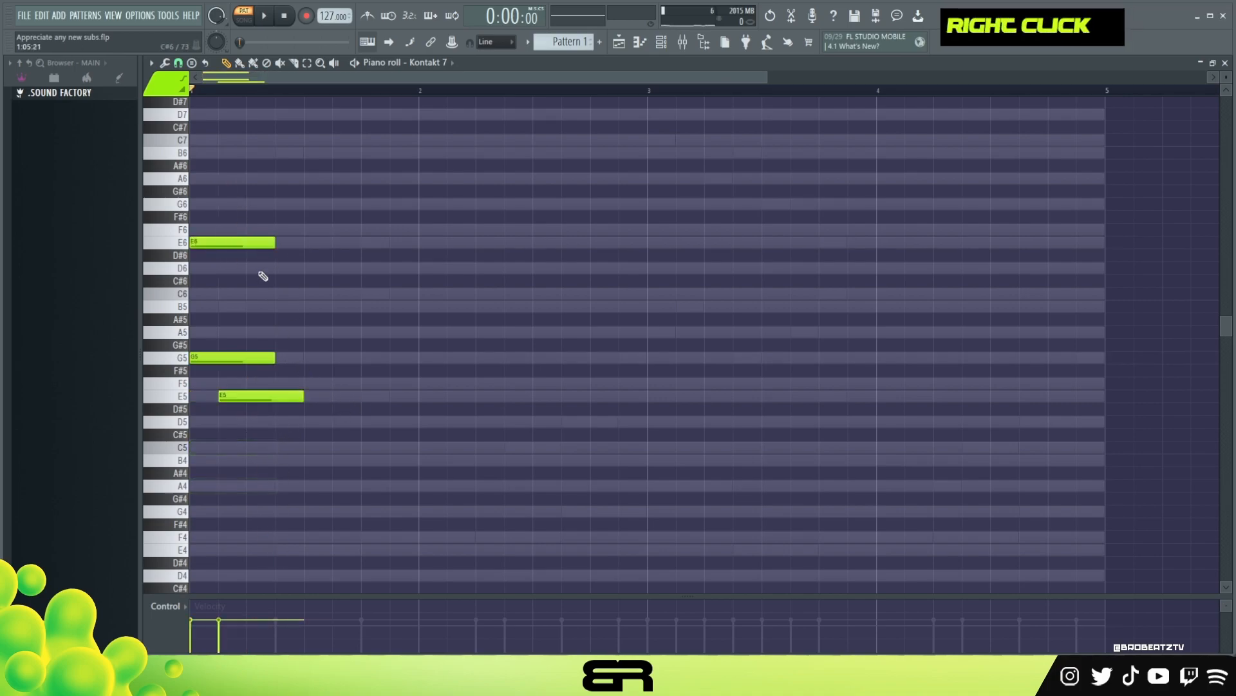
# - Shorten E6 to four steps and place G5 at 1:05:00 and E5 at 1:13:00, checking the timing with playback
pyautogui.press('ctrl')
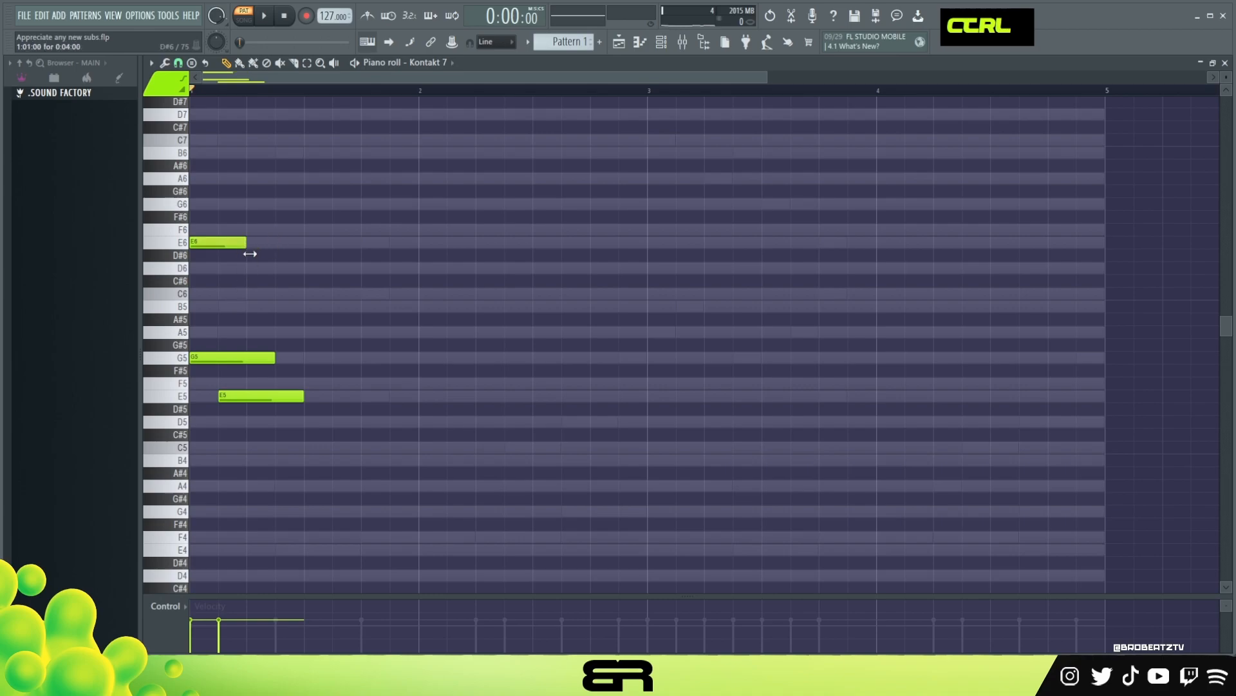
pyautogui.moveTo(219, 356); pyautogui.dragTo(376, 354)
pyautogui.scroll(-1, 290, 320)
pyautogui.press('space')
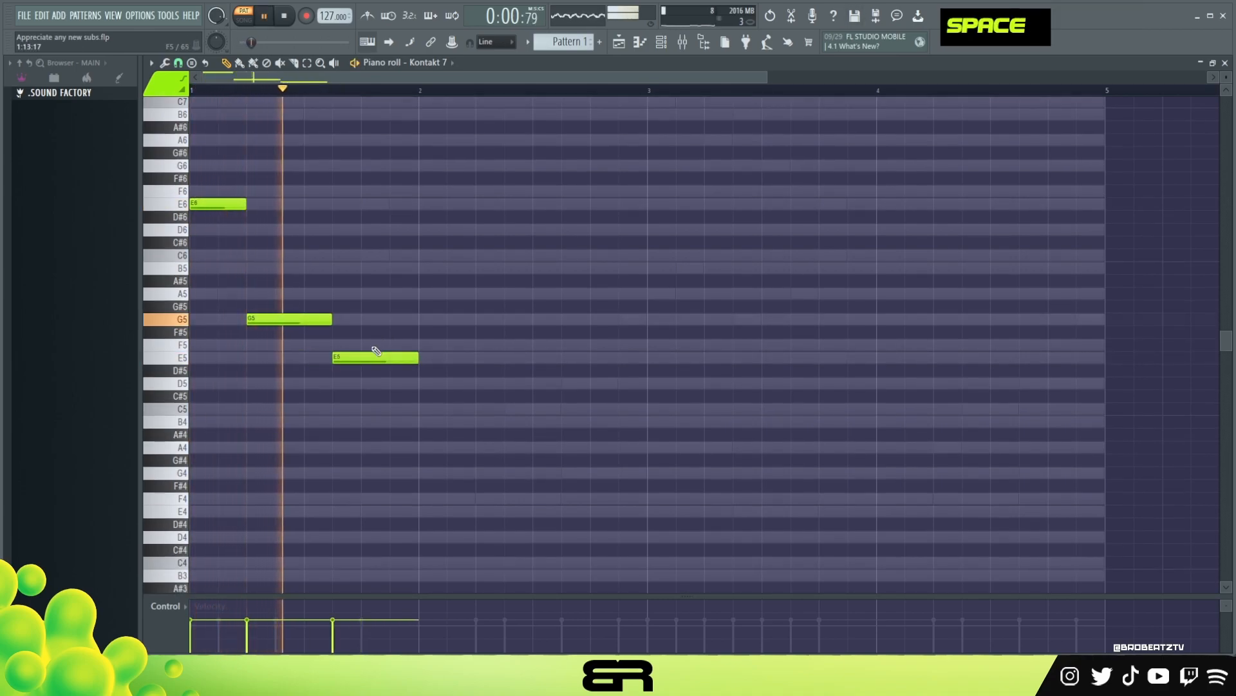
pyautogui.press('space')
pyautogui.press('space')
pyautogui.moveTo(376, 357); pyautogui.dragTo(406, 357)
pyautogui.press('space')
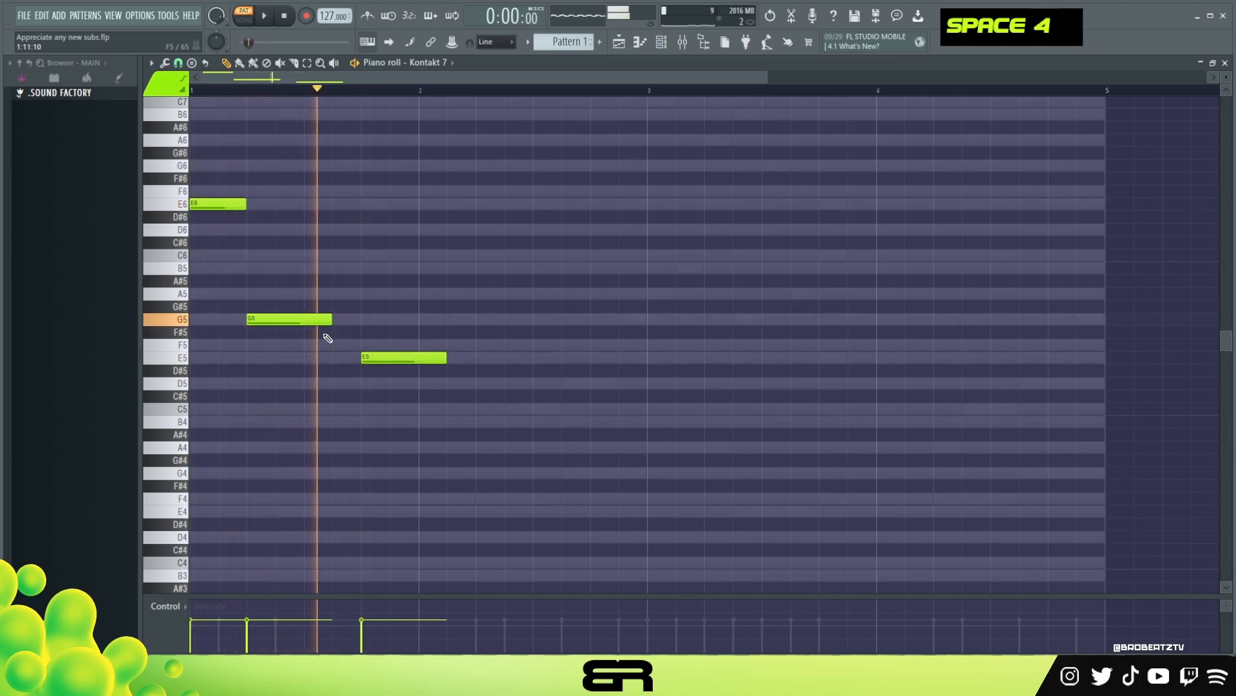
# - Try the G5 note two steps later and compare the timing with playback
pyautogui.moveTo(292, 320); pyautogui.dragTo(321, 320)
pyautogui.press('space')
pyautogui.press('space')
pyautogui.moveTo(321, 320); pyautogui.dragTo(290, 320)
pyautogui.press('space')
pyautogui.press('space')
pyautogui.press('space')
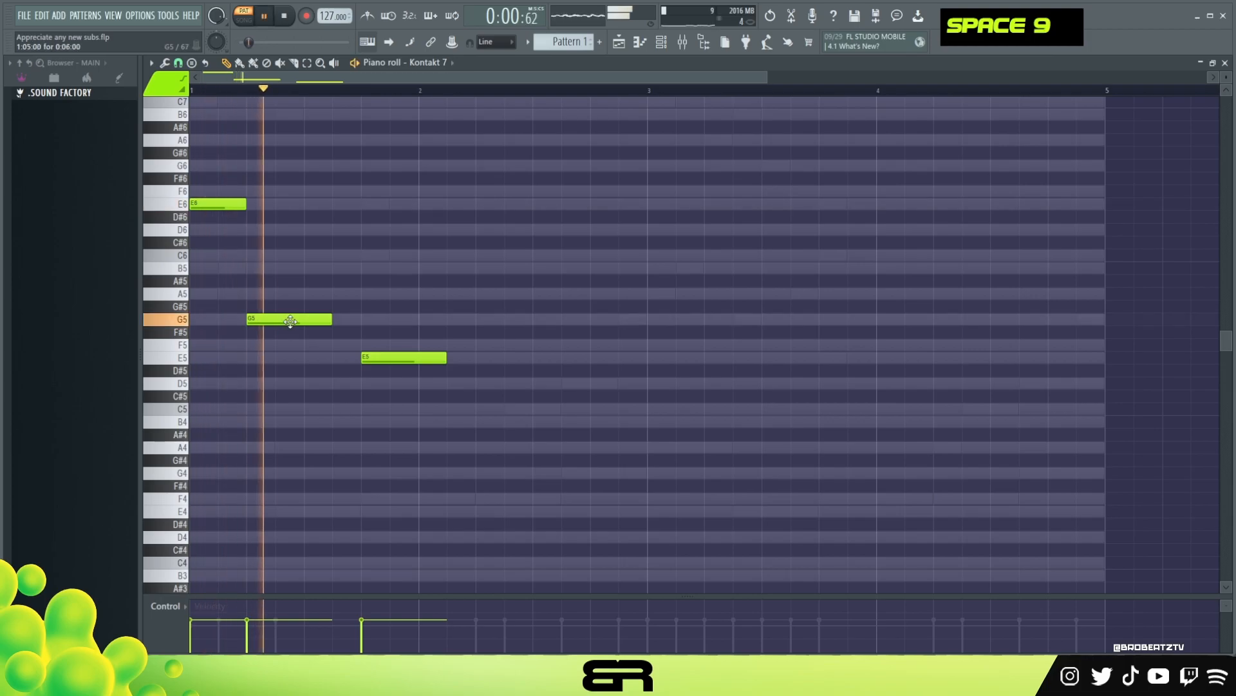
pyautogui.press('space')
# - Lower the velocity of all three notes slightly and lengthen G5 to eight steps so it meets E5
pyautogui.press('ctrl')
pyautogui.hotkey('ctrl', 'a')
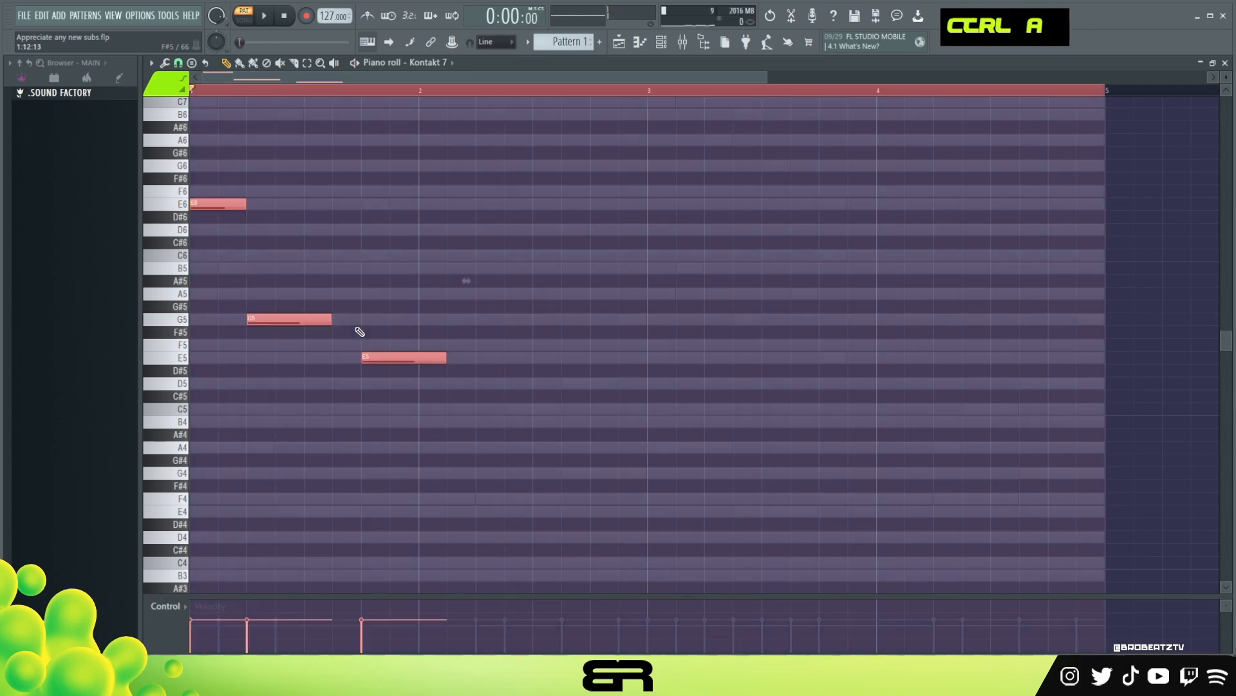
pyautogui.keyDown('alt'); pyautogui.scroll(-2, 383, 295); pyautogui.keyUp('alt')
pyautogui.keyDown('alt'); pyautogui.rightClick(348, 334); pyautogui.keyUp('alt')
pyautogui.rightClick(338, 327)
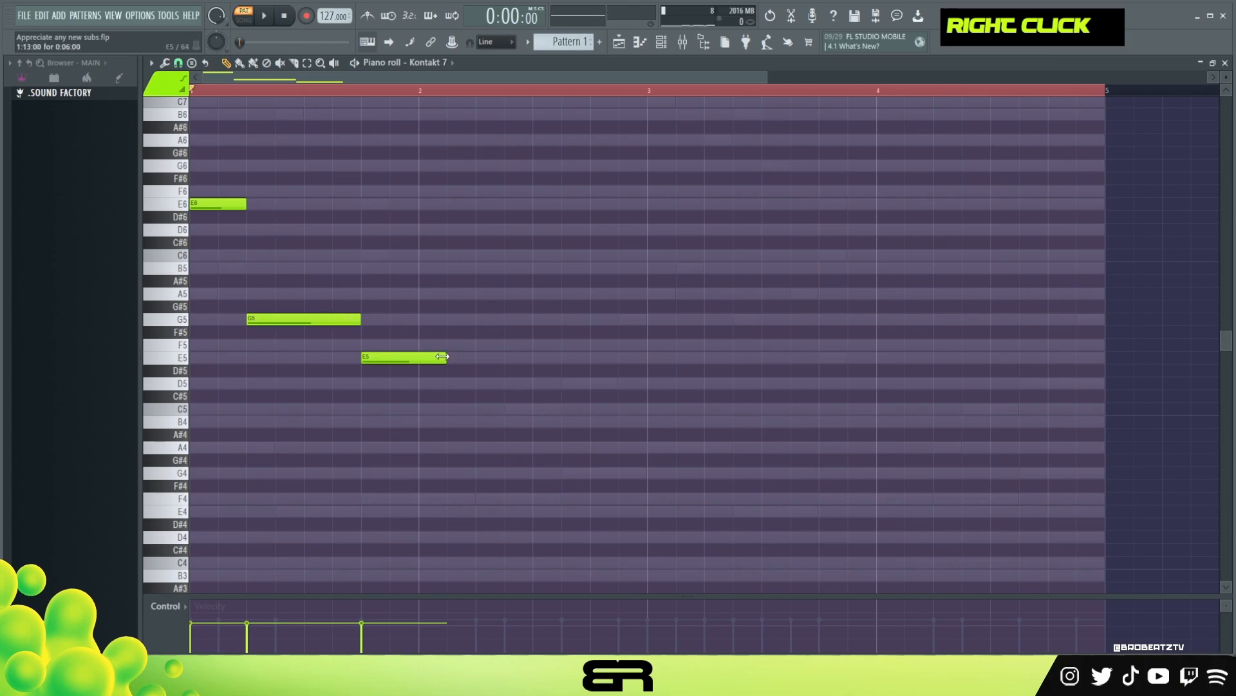
# - Shorten E5 to four steps and duplicate the three-note phrase one octave lower
pyautogui.keyDown('ctrl'); pyautogui.moveTo(472, 400); pyautogui.dragTo(414, 355); pyautogui.keyUp('ctrl')
pyautogui.keyDown('shift'); pyautogui.click(222, 206); pyautogui.keyUp('shift')
pyautogui.keyDown('shift'); pyautogui.click(197, 207); pyautogui.keyUp('shift')
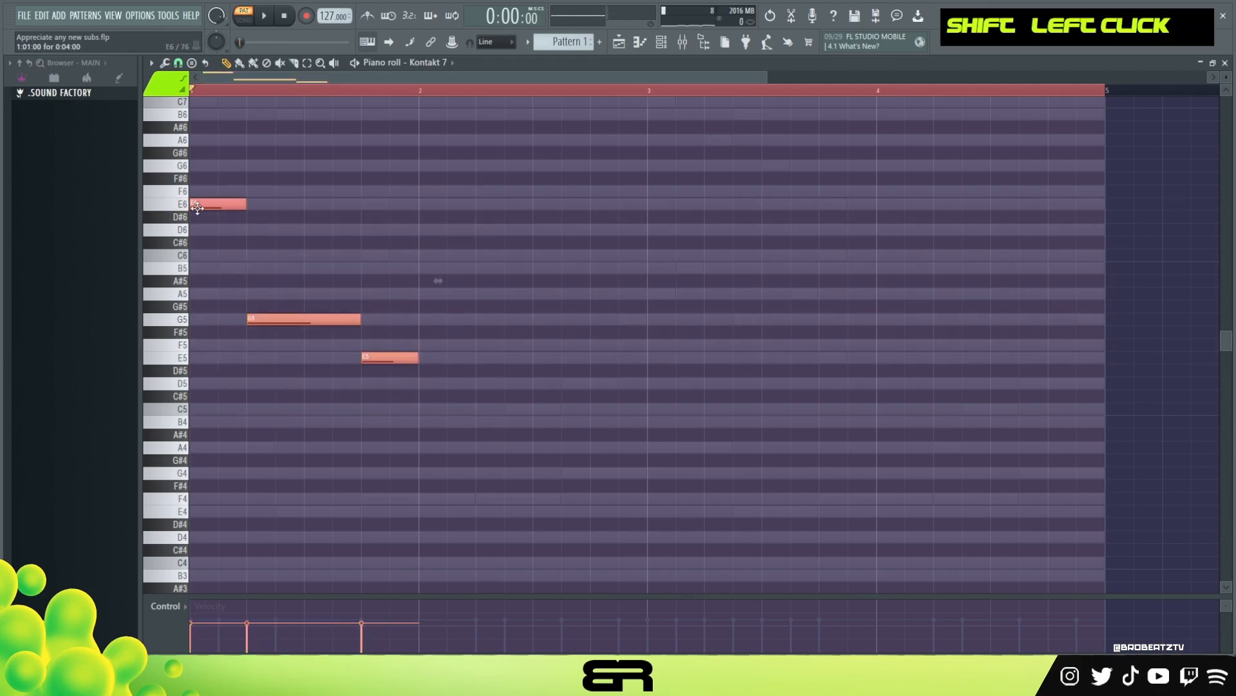
pyautogui.hotkey('ctrl', 'Down')
# - Shift the low E4 note slightly earlier and shorten it off the grid
pyautogui.rightClick(477, 489)
pyautogui.keyDown('ctrl'); pyautogui.click(394, 510); pyautogui.keyUp('ctrl')
pyautogui.keyDown('shift'); pyautogui.scroll(2, 406, 515); pyautogui.keyUp('shift')
pyautogui.keyDown('alt'); pyautogui.moveTo(412, 514); pyautogui.dragTo(381, 512); pyautogui.keyUp('alt')
pyautogui.keyDown('alt'); pyautogui.rightClick(375, 482); pyautogui.keyUp('alt')
# - Play back the layered phrase and lower the velocity of all its notes slightly
pyautogui.press('space')
pyautogui.hotkey('ctrl', 'a')
pyautogui.keyDown('alt'); pyautogui.scroll(-1, 428, 334); pyautogui.keyUp('alt')
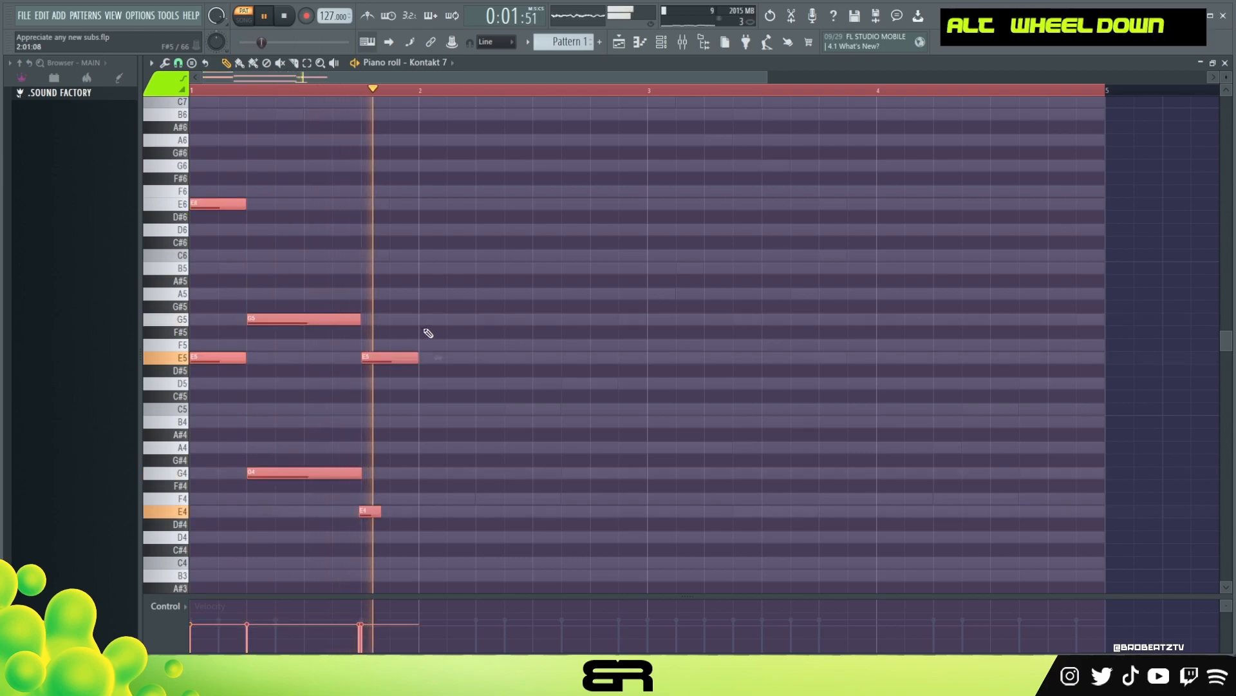
pyautogui.press('space')
# - Copy the layered phrase from bar 1 to the start of bar 3 and clear the time selection
pyautogui.keyDown('shift'); pyautogui.moveTo(244, 203); pyautogui.dragTo(709, 196); pyautogui.keyUp('shift')
pyautogui.click(700, 179)
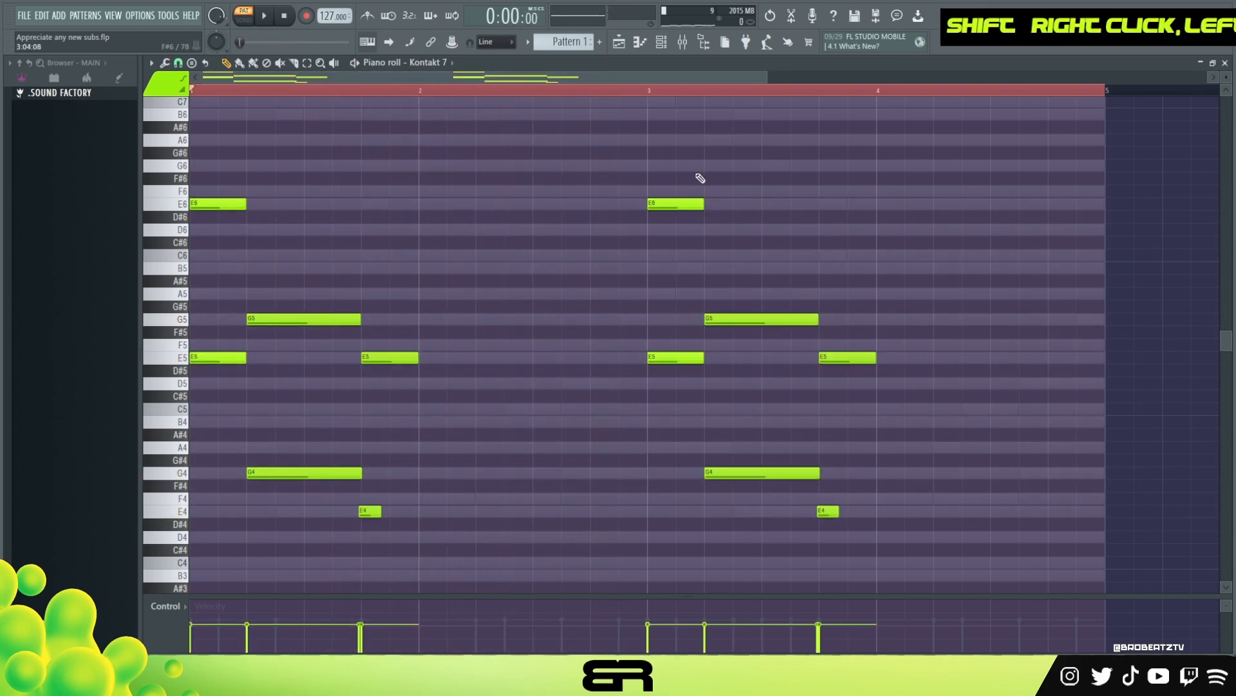
pyautogui.rightClick(760, 240)
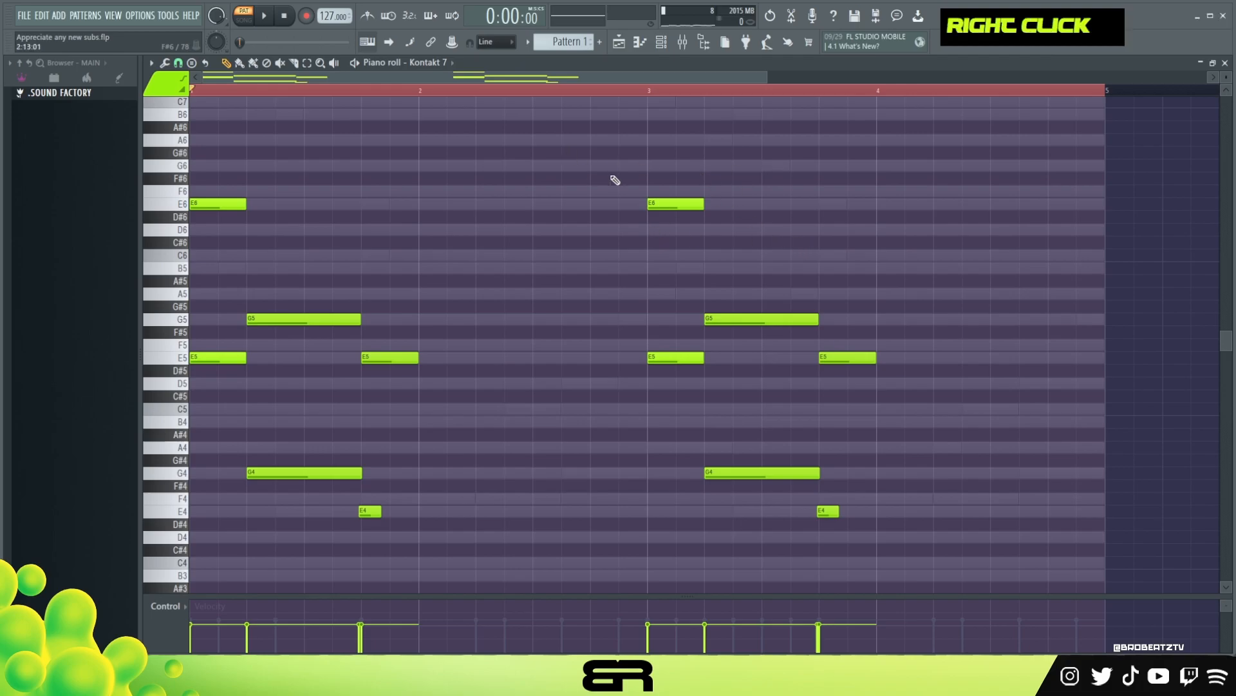
pyautogui.doubleClick(447, 91)
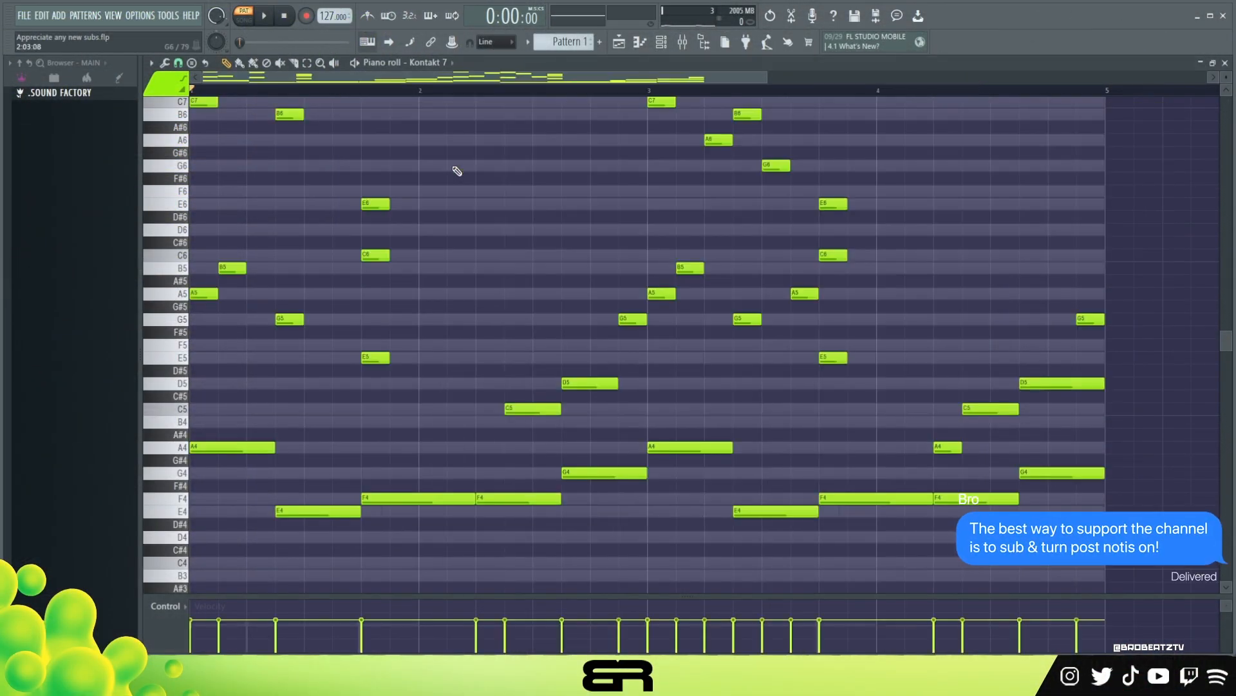
# - Copy the melody's low A4, E4 and first F4 notes from bar 1 into another, empty Kontakt 7 channel
pyautogui.scroll(-1, 457, 170)
pyautogui.moveTo(232, 381); pyautogui.dragTo(415, 525)
pyautogui.hotkey('ctrl', '2')
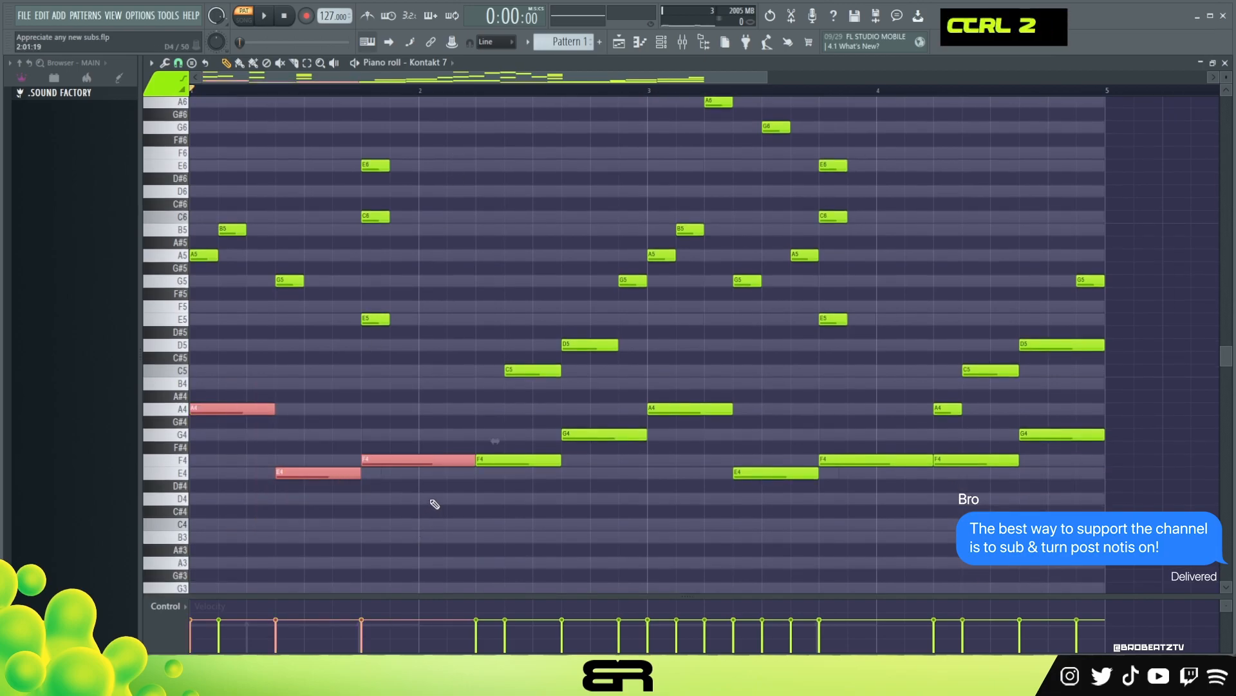
pyautogui.click(661, 44)
pyautogui.rightClick(406, 193)
pyautogui.click(426, 200)
pyautogui.hotkey('ctrl', 'v')
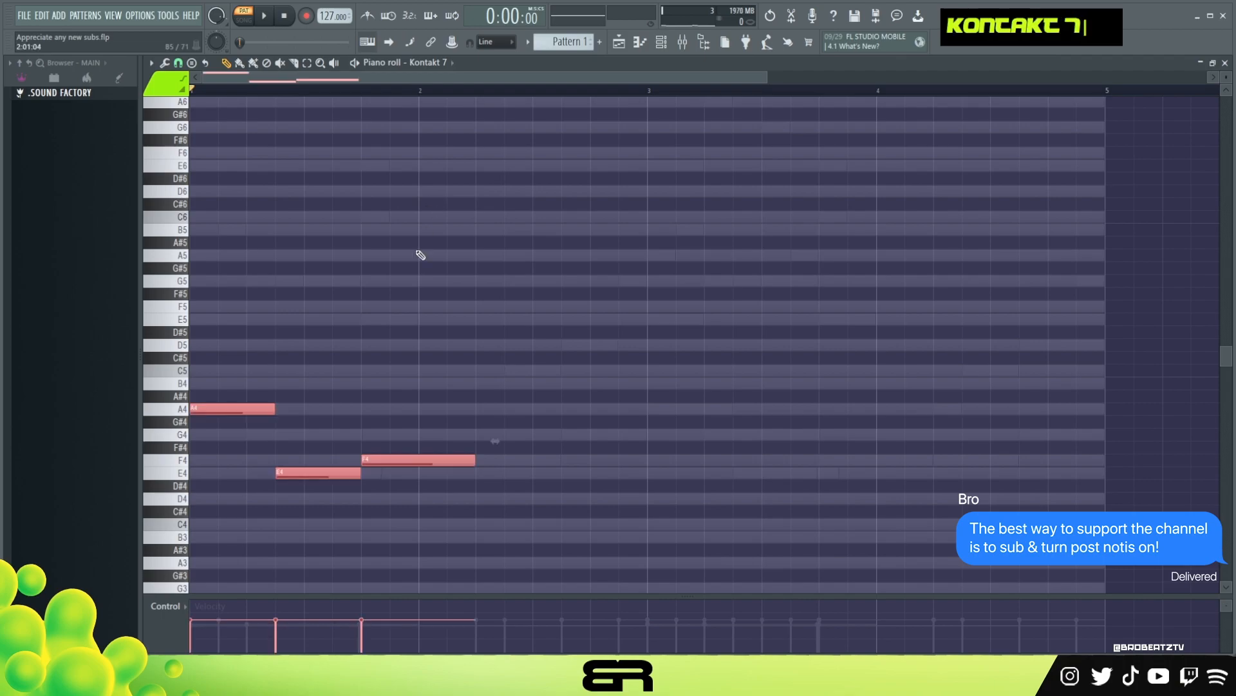
# - Shorten the pasted E4 and F4 notes and copy the three-note phrase to the start of bar 3
pyautogui.rightClick(299, 456)
pyautogui.keyDown('ctrl'); pyautogui.click(353, 473); pyautogui.keyUp('ctrl')
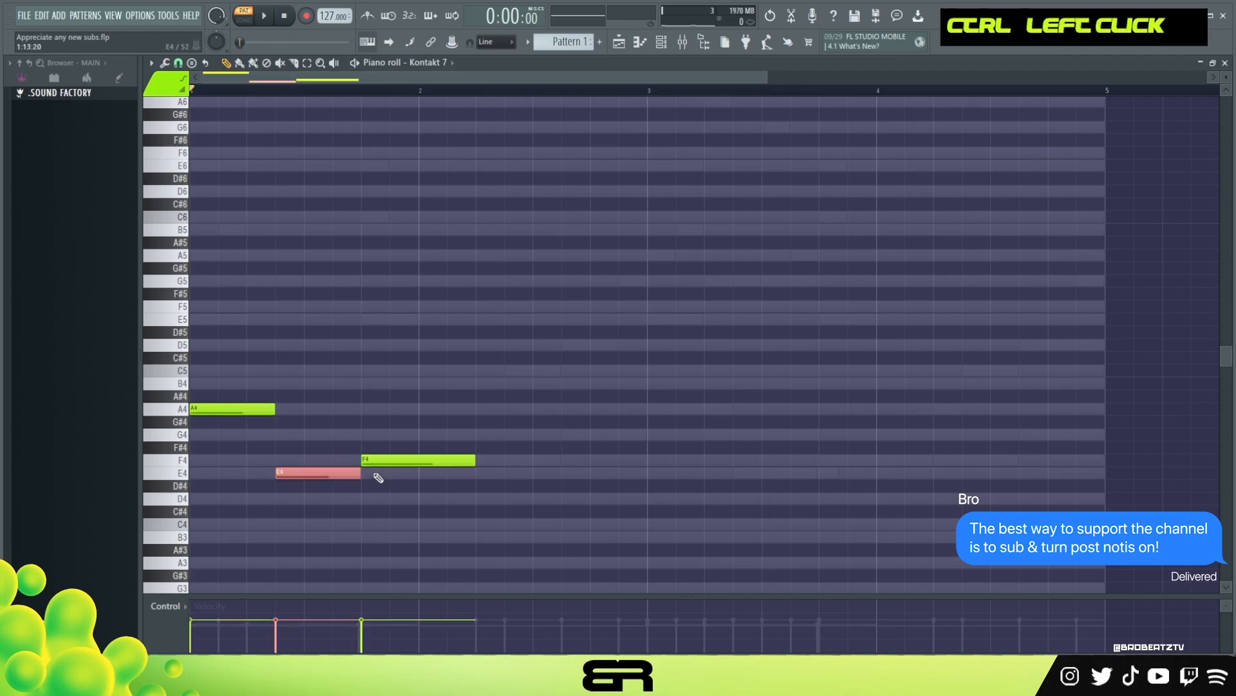
pyautogui.moveTo(360, 474); pyautogui.dragTo(332, 484)
pyautogui.moveTo(475, 460); pyautogui.dragTo(673, 406)
pyautogui.press('space')
pyautogui.press('space')
# - Transpose all the low notes down two octaves to A2, E2 and F2, checking each octave with playback
pyautogui.hotkey('ctrl', 'a')
pyautogui.scroll(-1, 686, 403)
pyautogui.press('space')
pyautogui.press('space')
pyautogui.hotkey('ctrl', 'Down')
pyautogui.press('space')
pyautogui.press('space')
pyautogui.scroll(-4, 685, 384)
pyautogui.hotkey('ctrl', 'Down')
pyautogui.press('space')
pyautogui.scroll(-4, 666, 361)
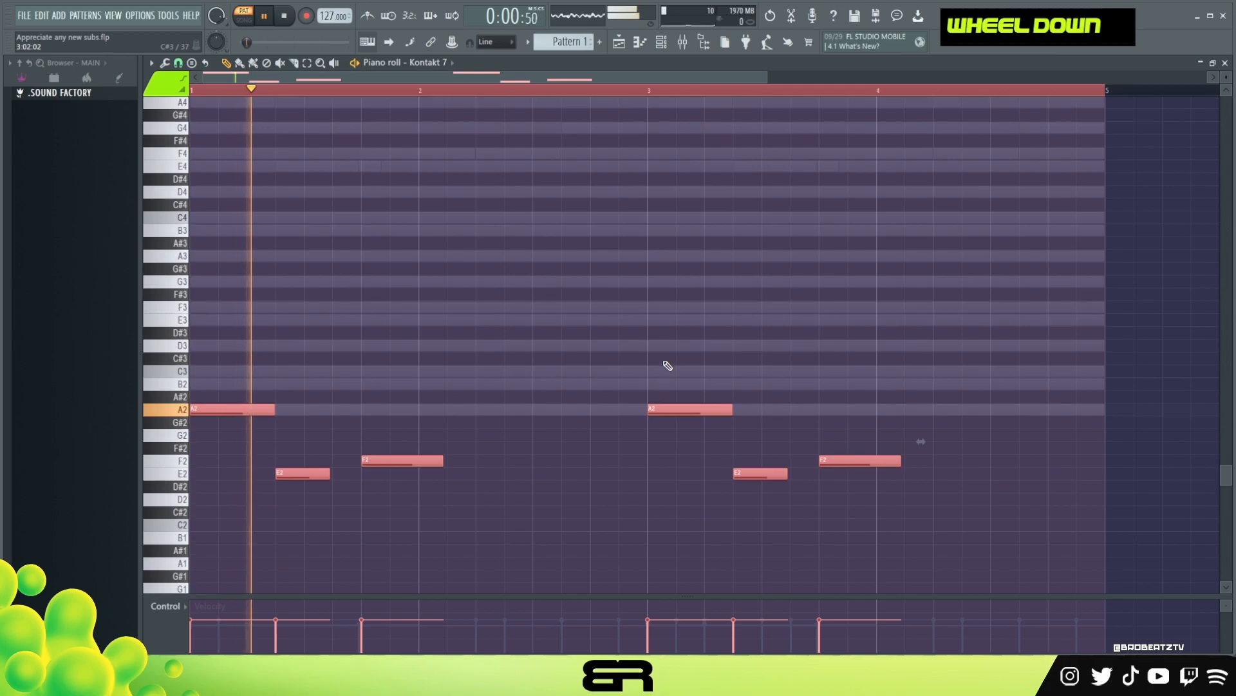
# - Raise the velocity of all the bass notes and ease it back slightly while checking with playback
pyautogui.press('space')
pyautogui.press('space')
pyautogui.scroll(2, 617, 329)
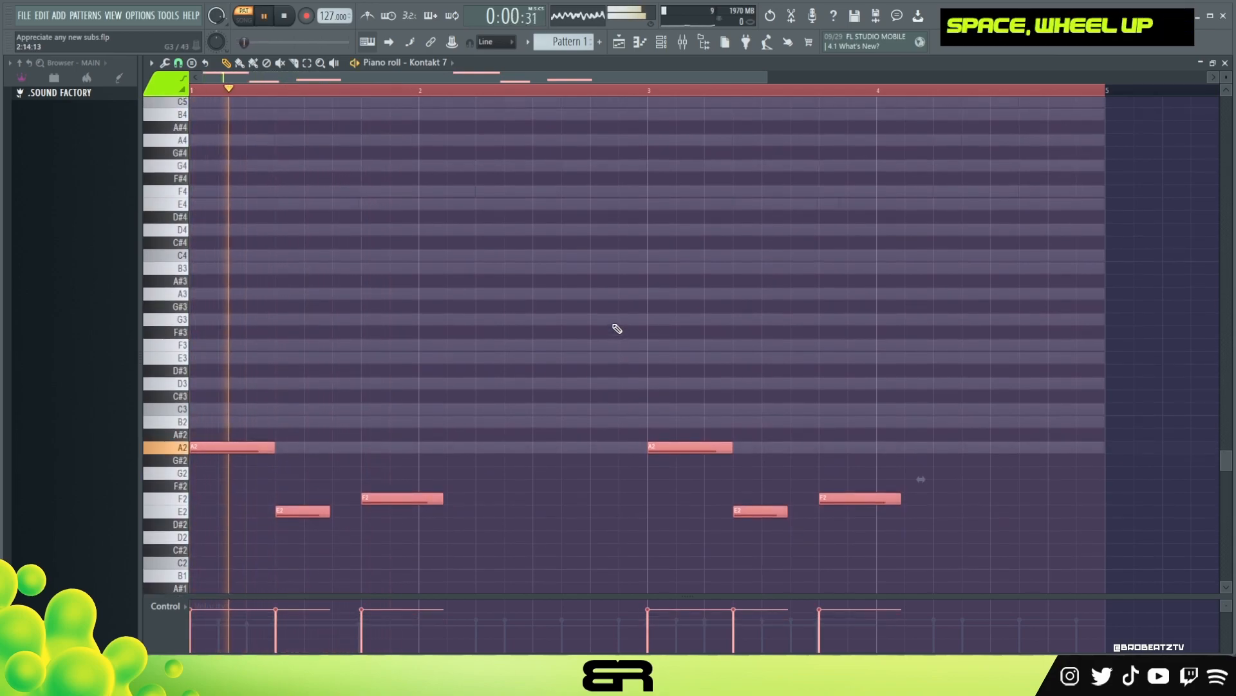
pyautogui.scroll(-1, 618, 329)
pyautogui.rightClick(673, 322)
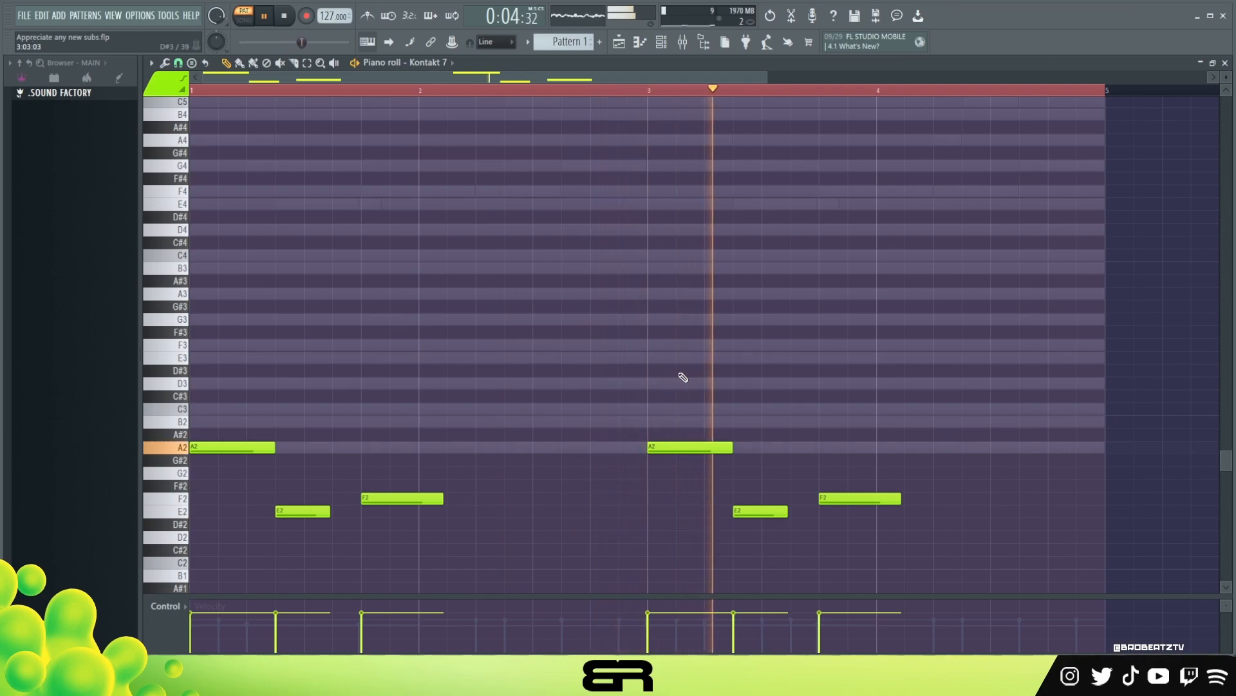
pyautogui.hotkey('ctrl', 'a')
pyautogui.press('space')
pyautogui.scroll(-1, 751, 378)
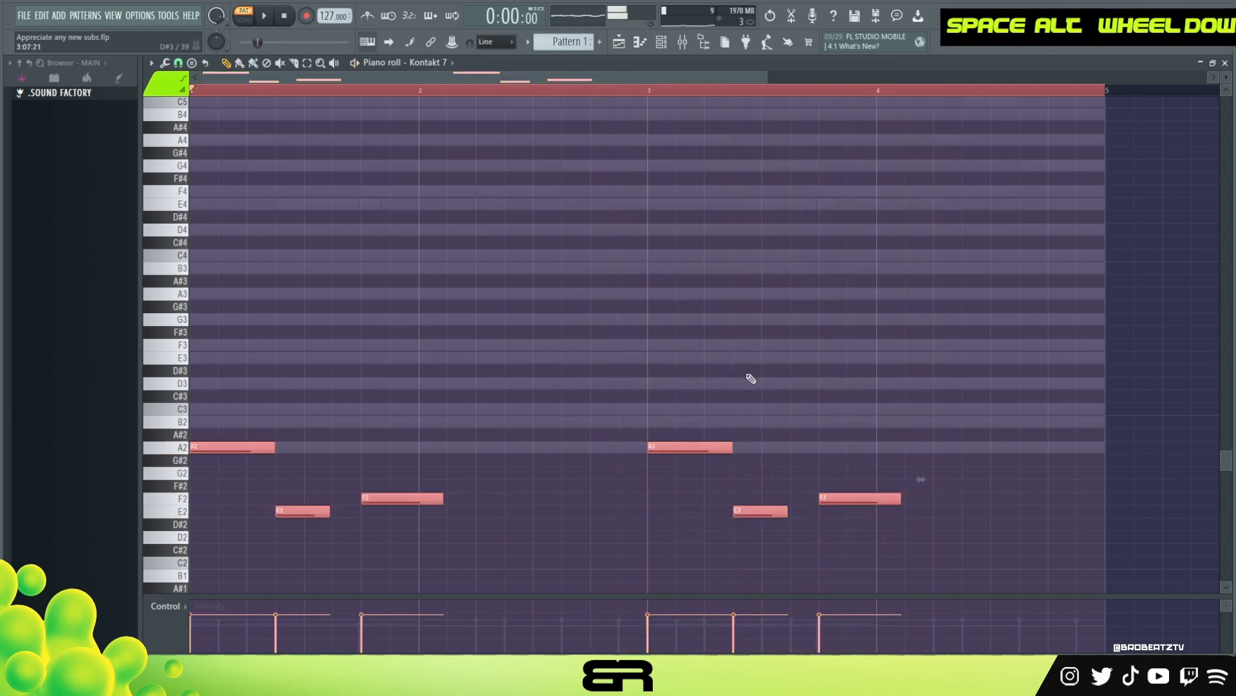
# - Play back the bass line and examine its two three-note phrases in bars 1 and 3
pyautogui.press('space')
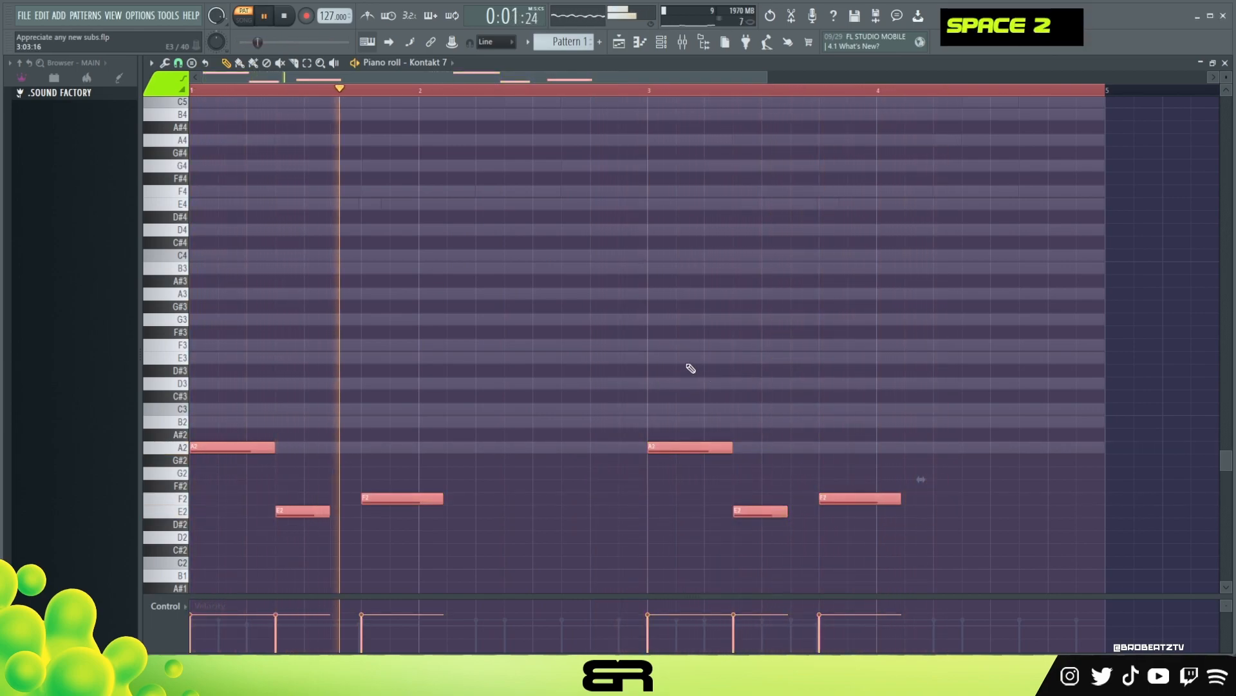
pyautogui.rightClick(692, 365)
pyautogui.press('space')
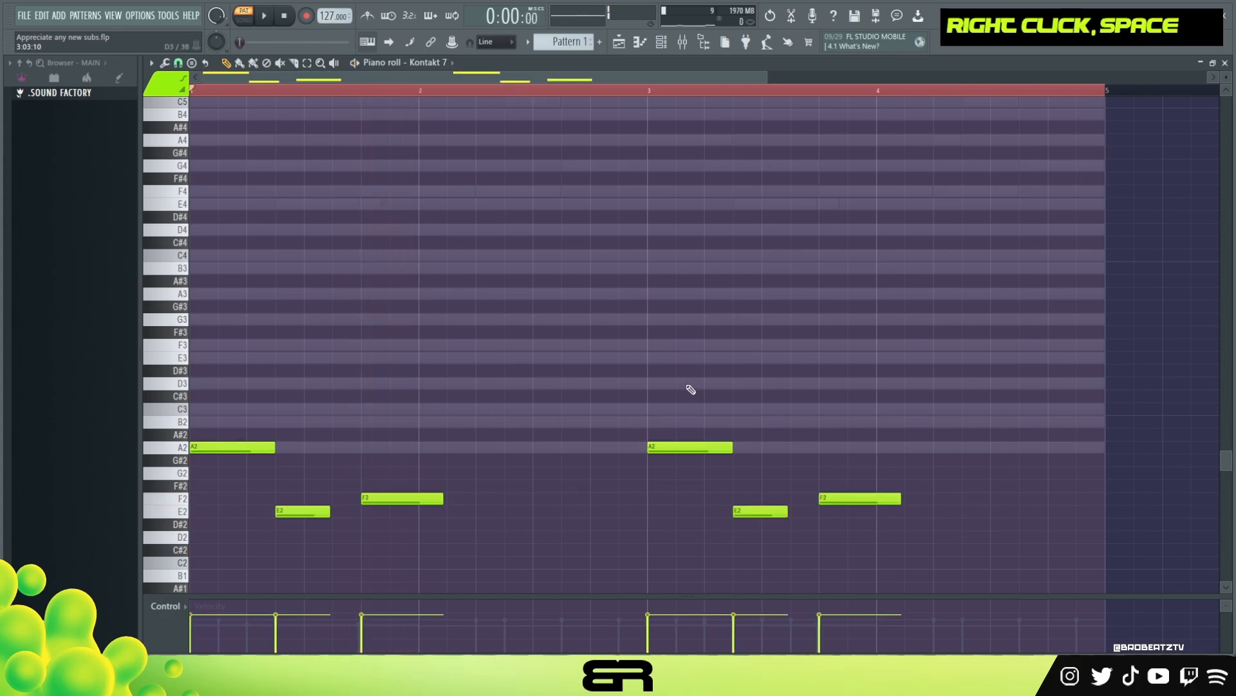
pyautogui.doubleClick(386, 89)
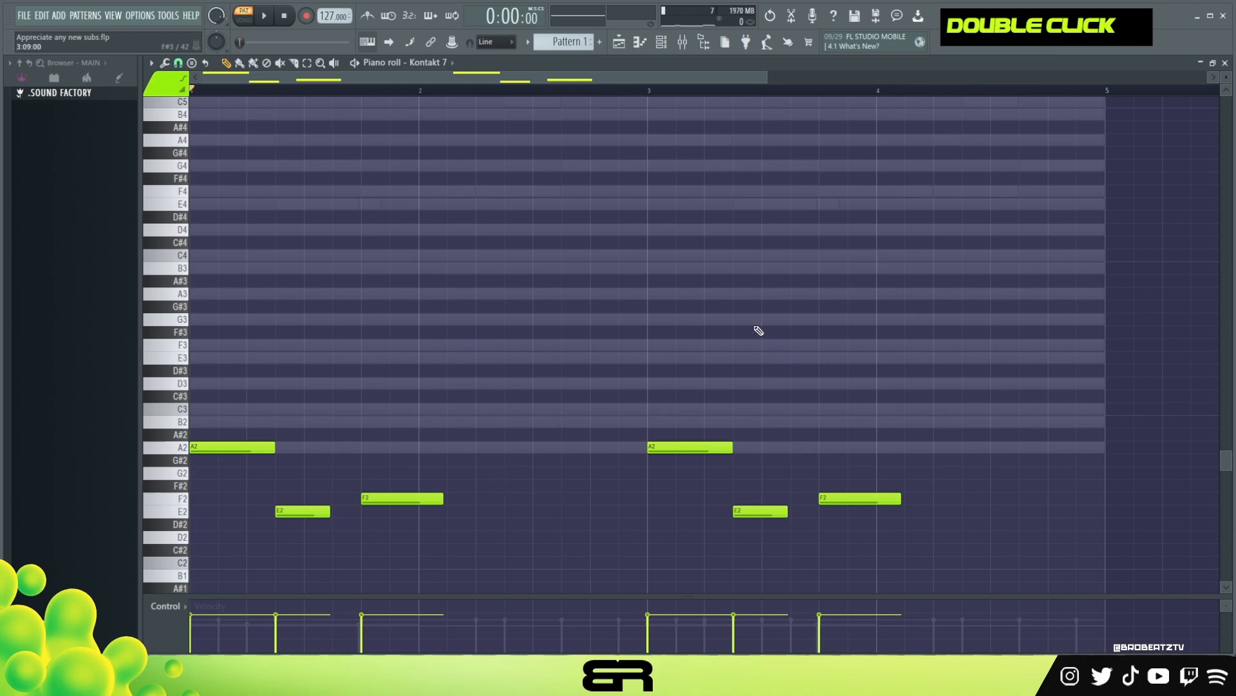
pyautogui.moveTo(411, 536); pyautogui.dragTo(743, 316)
pyautogui.rightClick(487, 361)
pyautogui.moveTo(544, 443); pyautogui.dragTo(272, 566)
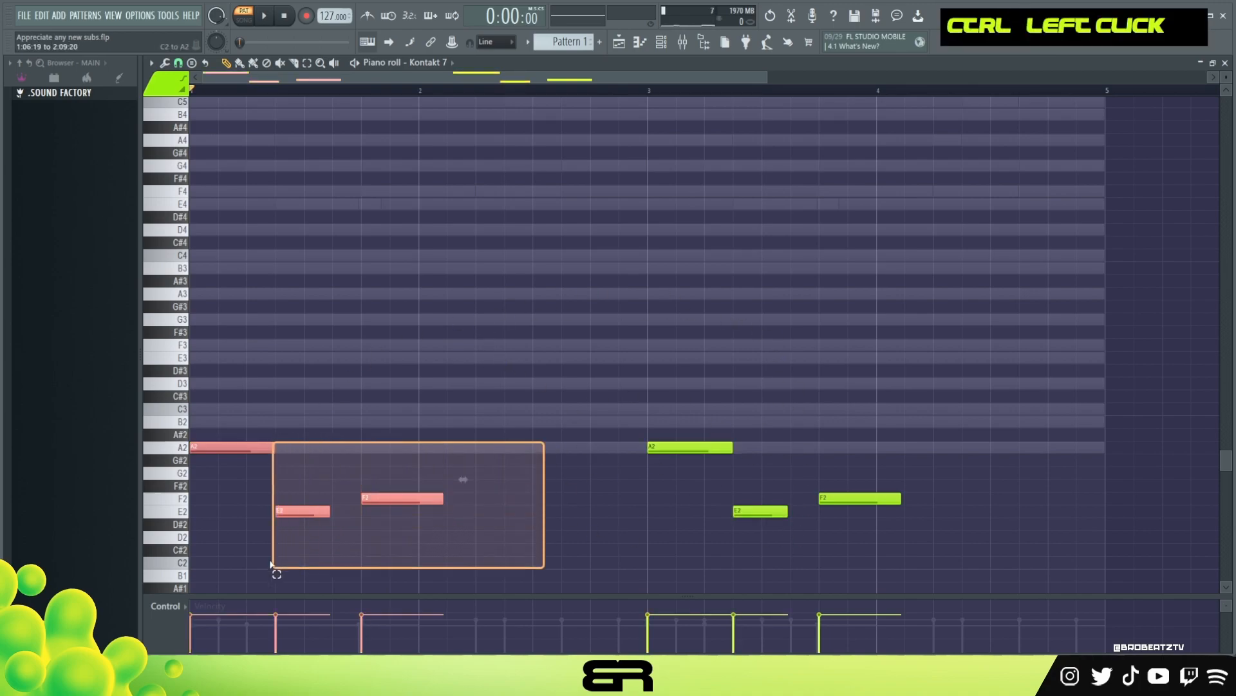
pyautogui.rightClick(536, 366)
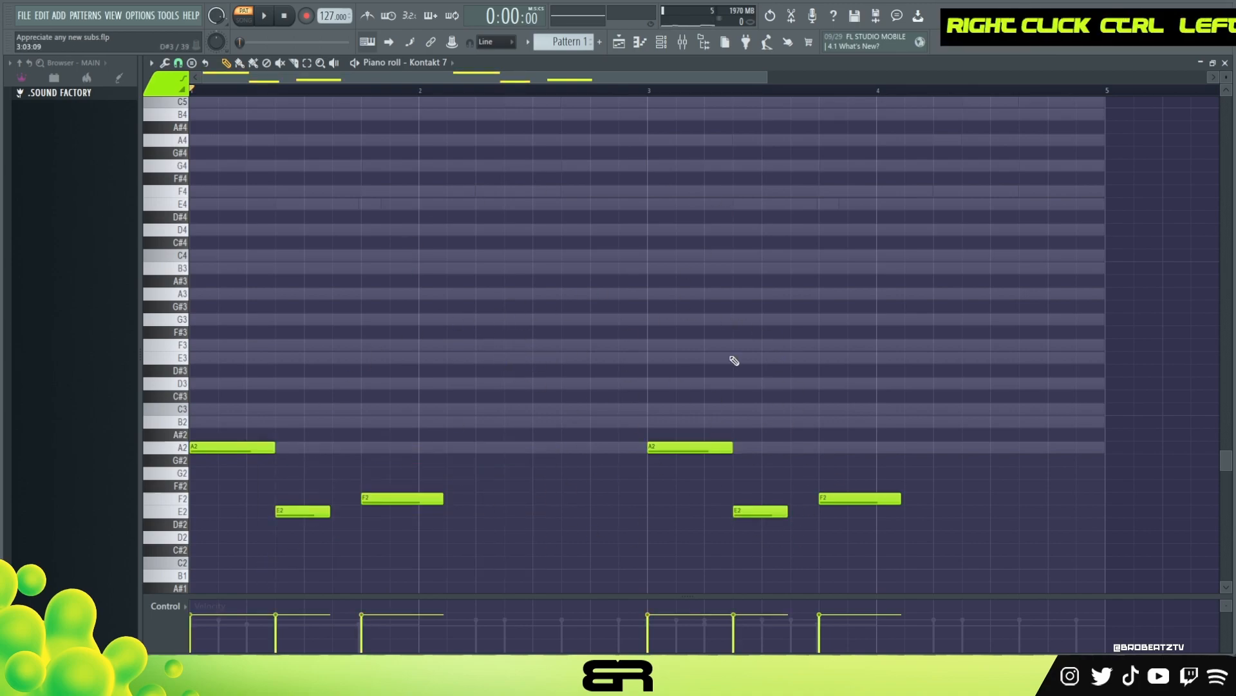
pyautogui.moveTo(676, 382); pyautogui.dragTo(786, 521)
pyautogui.rightClick(781, 312)
# - Show the fourth Kontakt 7 channel's Harp instrument, move its window aside and close it
pyautogui.press('F6')
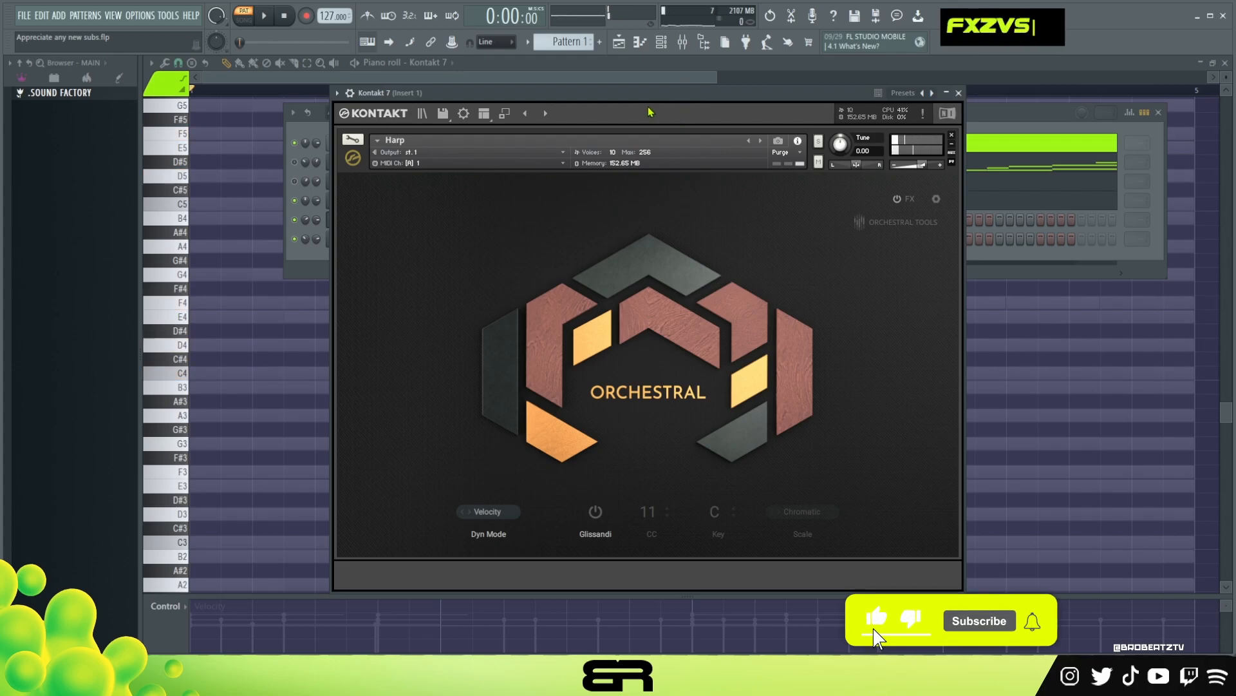
pyautogui.moveTo(605, 90); pyautogui.dragTo(693, 103)
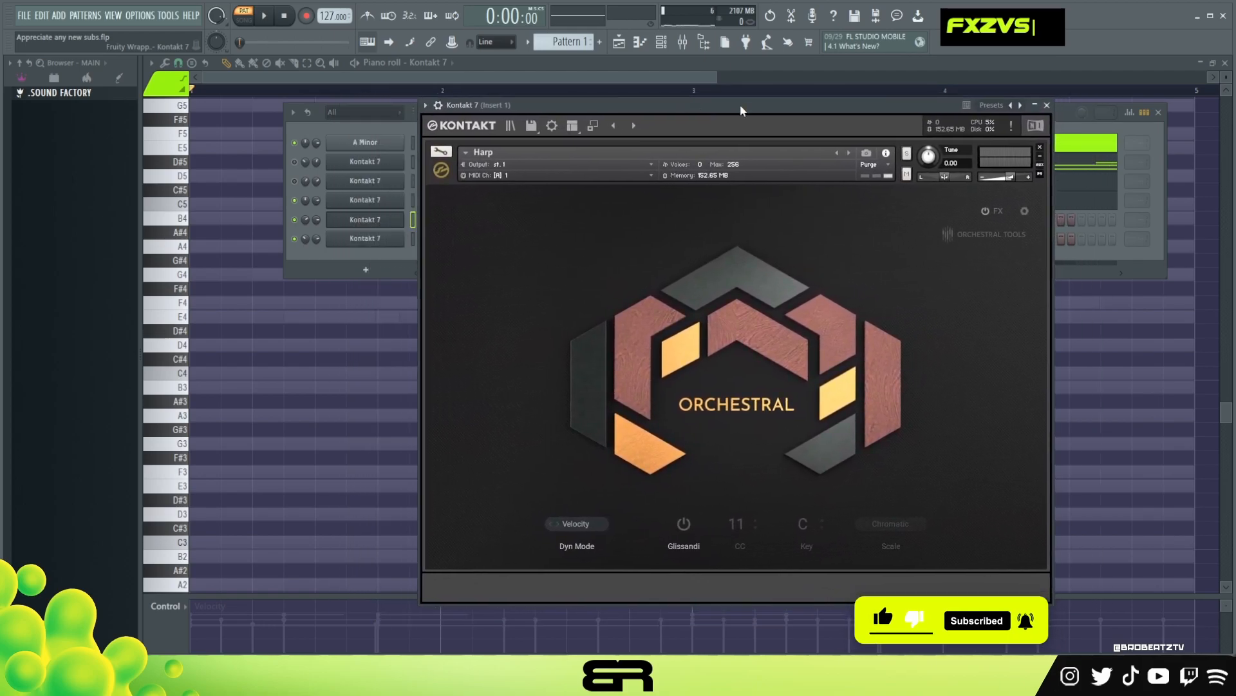
pyautogui.click(1048, 105)
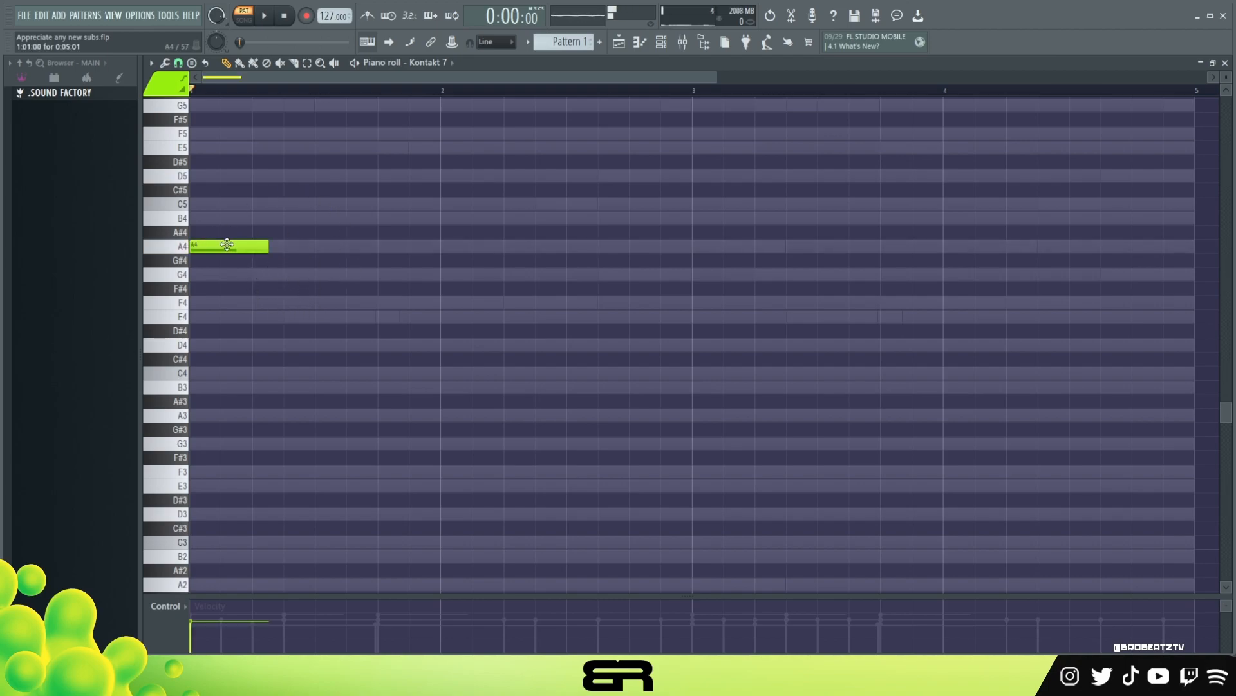
# - Shorten the opening A4 in the harp channel and copy it along bar 1 as G4, A4, B4 and A4
pyautogui.moveTo(267, 247)
pyautogui.mouseDown()
pyautogui.moveTo(232, 254)
pyautogui.moveTo(244, 255)
pyautogui.mouseUp()
pyautogui.moveTo(226, 226)
pyautogui.mouseDown()
pyautogui.moveTo(229, 262)
pyautogui.moveTo(248, 262)
pyautogui.mouseUp()
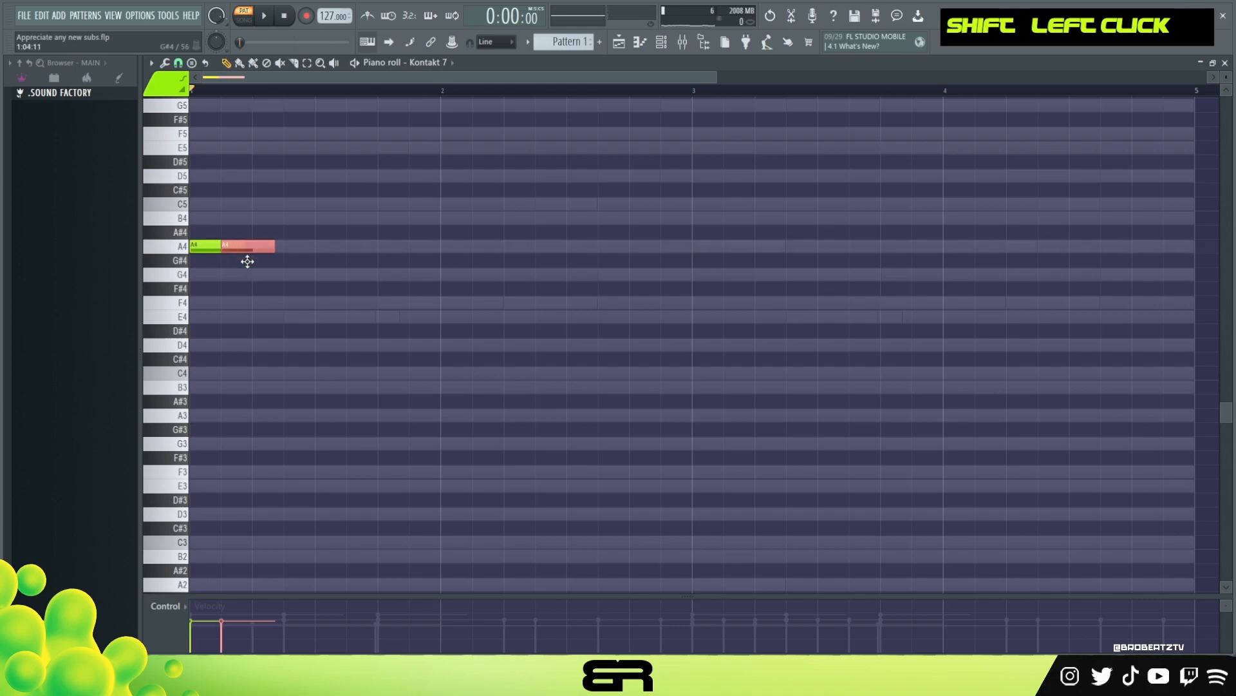
pyautogui.keyDown('ctrl'); pyautogui.click(290, 254); pyautogui.keyUp('ctrl')
pyautogui.moveTo(278, 247)
pyautogui.mouseDown()
pyautogui.moveTo(304, 208)
pyautogui.moveTo(337, 235)
pyautogui.mouseUp()
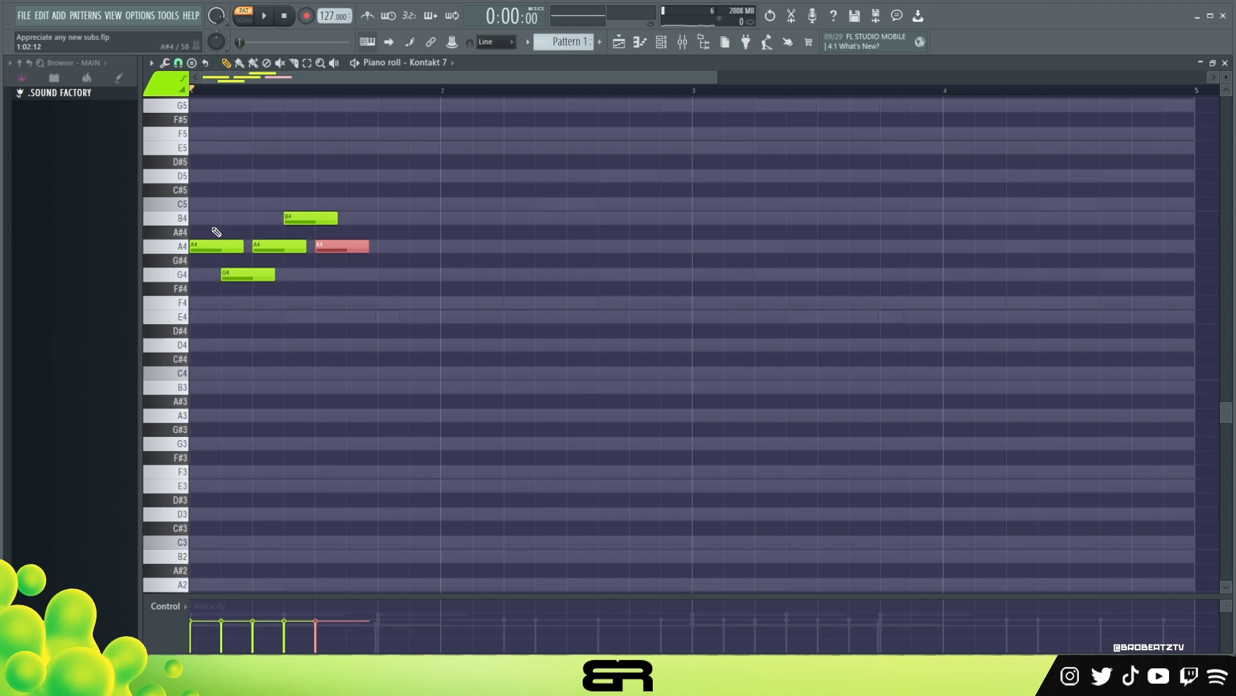
pyautogui.rightClick(570, 308)
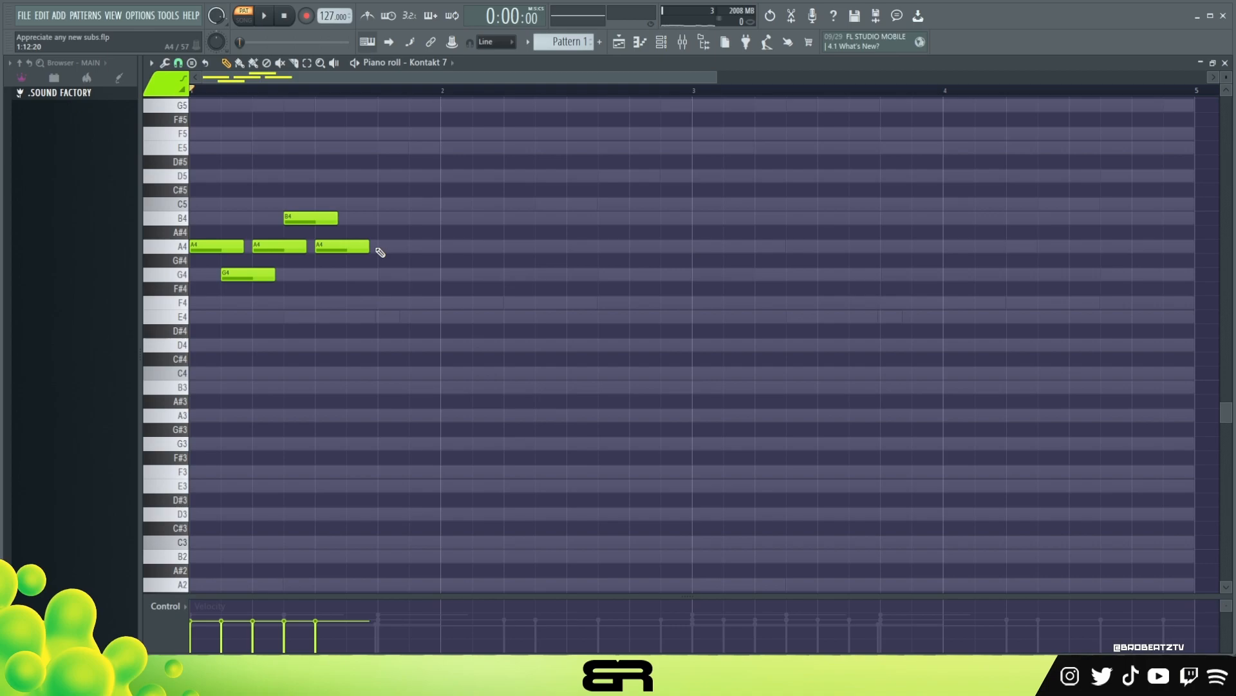
# - Delete the four notes following the opening A4 in bar 1
pyautogui.hotkey('ctrl', 'a')
pyautogui.keyDown('ctrl'); pyautogui.rightClick(325, 168); pyautogui.keyUp('ctrl')
pyautogui.rightClick(498, 235)
pyautogui.moveTo(294, 77); pyautogui.dragTo(673, 110)
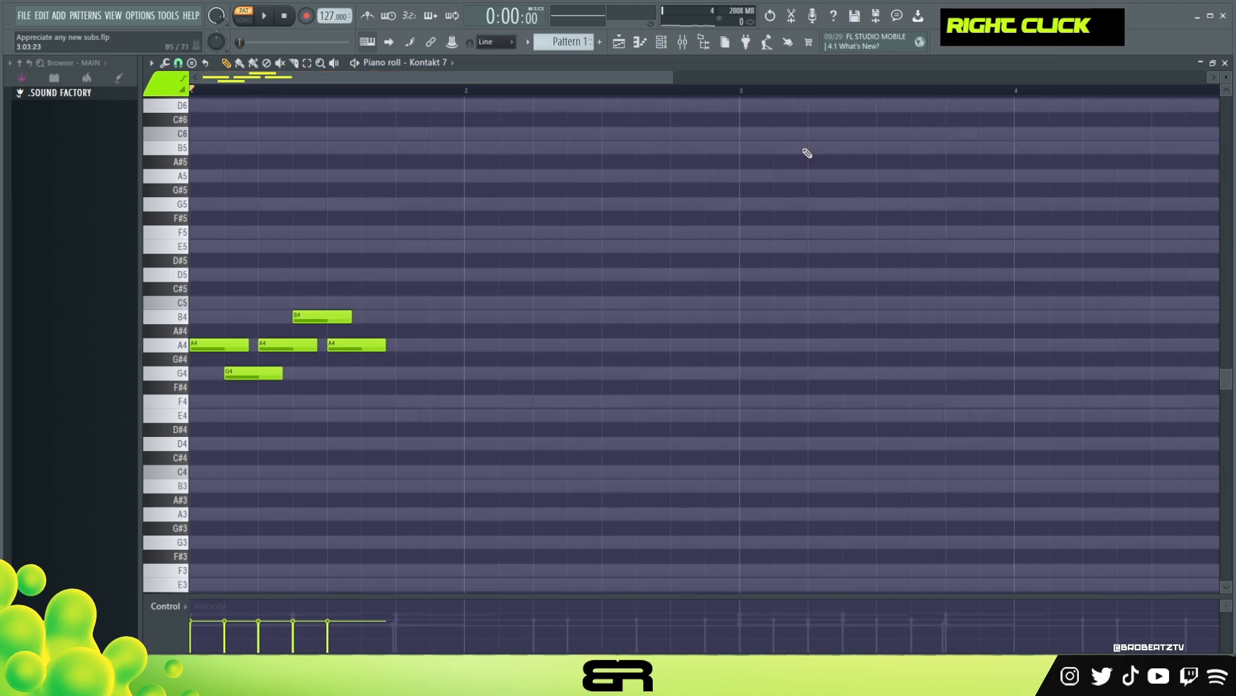
pyautogui.scroll(2, 1224, 78)
pyautogui.scroll(-1, 489, 322)
pyautogui.keyDown('ctrl'); pyautogui.moveTo(381, 194); pyautogui.dragTo(276, 338); pyautogui.keyUp('ctrl')
pyautogui.keyDown('ctrl'); pyautogui.rightClick(270, 293); pyautogui.keyUp('ctrl')
# - Copy the opening A4 along bar 1 as A3, G4 and A3 notes, checking the phrase with playback
pyautogui.keyDown('ctrl'); pyautogui.click(224, 292); pyautogui.keyUp('ctrl')
pyautogui.keyDown('shift'); pyautogui.moveTo(224, 292); pyautogui.dragTo(268, 292); pyautogui.keyUp('shift')
pyautogui.hotkey('ctrl', 'Down')
pyautogui.keyDown('shift'); pyautogui.moveTo(255, 505); pyautogui.dragTo(323, 504); pyautogui.keyUp('shift')
pyautogui.moveTo(242, 295)
pyautogui.keyDown('shift'); pyautogui.mouseDown()
pyautogui.moveTo(307, 309)
pyautogui.moveTo(310, 327)
pyautogui.mouseUp(); pyautogui.keyUp('shift')
pyautogui.press('space')
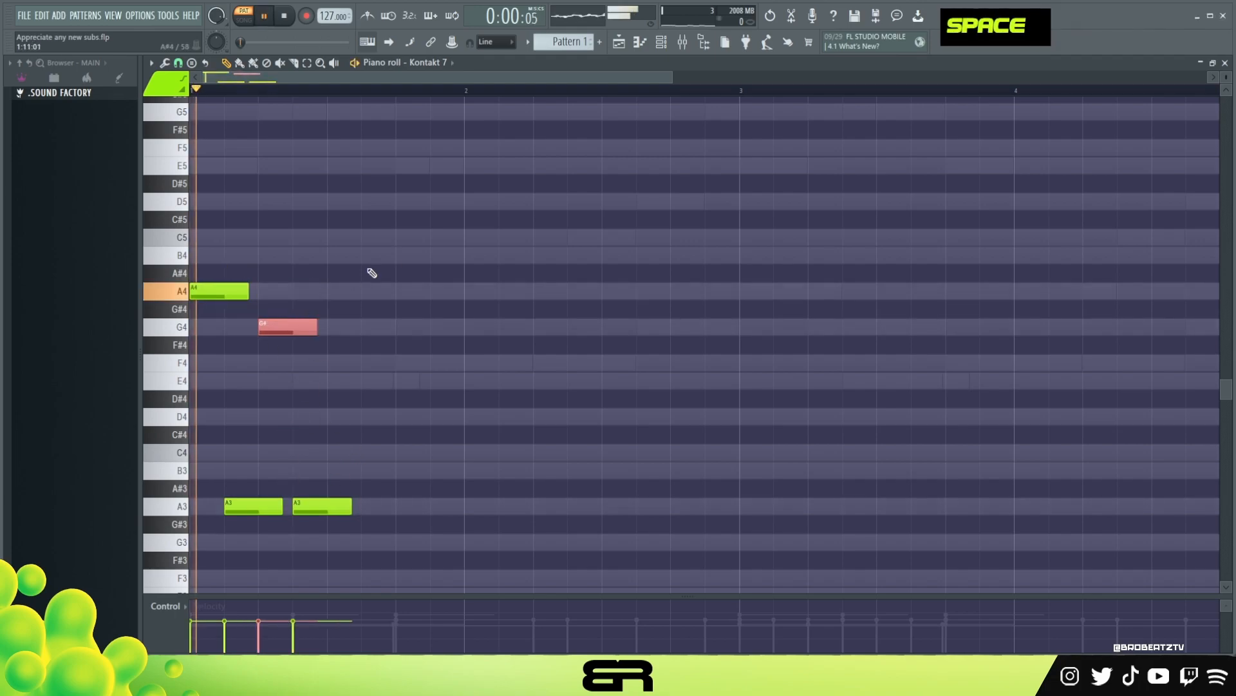
pyautogui.press('space')
pyautogui.press('space')
pyautogui.press('space')
# - Extend the bar 1 phrase with copied B4 and E5 notes, checking the pitches with playback
pyautogui.keyDown('ctrl'); pyautogui.click(221, 294); pyautogui.keyUp('ctrl')
pyautogui.moveTo(221, 293)
pyautogui.keyDown('shift'); pyautogui.mouseDown()
pyautogui.moveTo(356, 231)
pyautogui.moveTo(357, 255)
pyautogui.mouseUp(); pyautogui.keyUp('shift')
pyautogui.press('space')
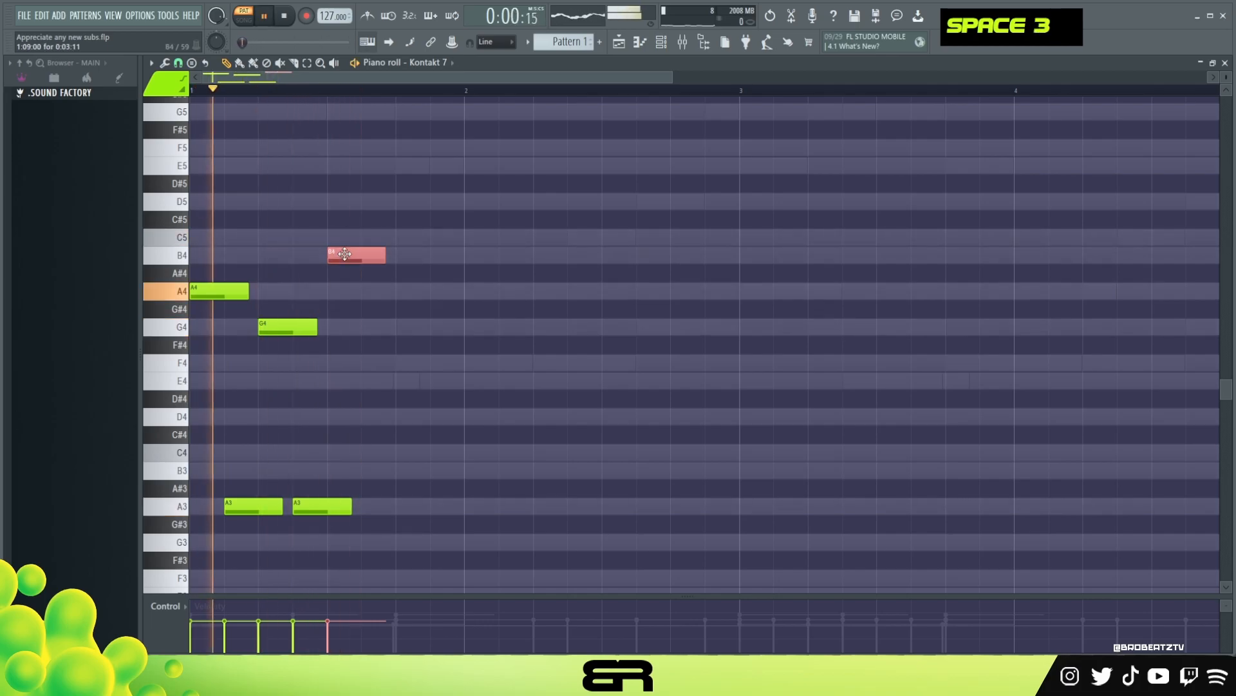
pyautogui.keyDown('ctrl'); pyautogui.click(358, 256); pyautogui.keyUp('ctrl')
pyautogui.moveTo(357, 256)
pyautogui.keyDown('shift'); pyautogui.mouseDown()
pyautogui.moveTo(428, 216)
pyautogui.moveTo(429, 197)
pyautogui.mouseUp(); pyautogui.keyUp('shift')
pyautogui.press('space')
pyautogui.press('space')
pyautogui.keyDown('alt'); pyautogui.rightClick(389, 232); pyautogui.keyUp('alt')
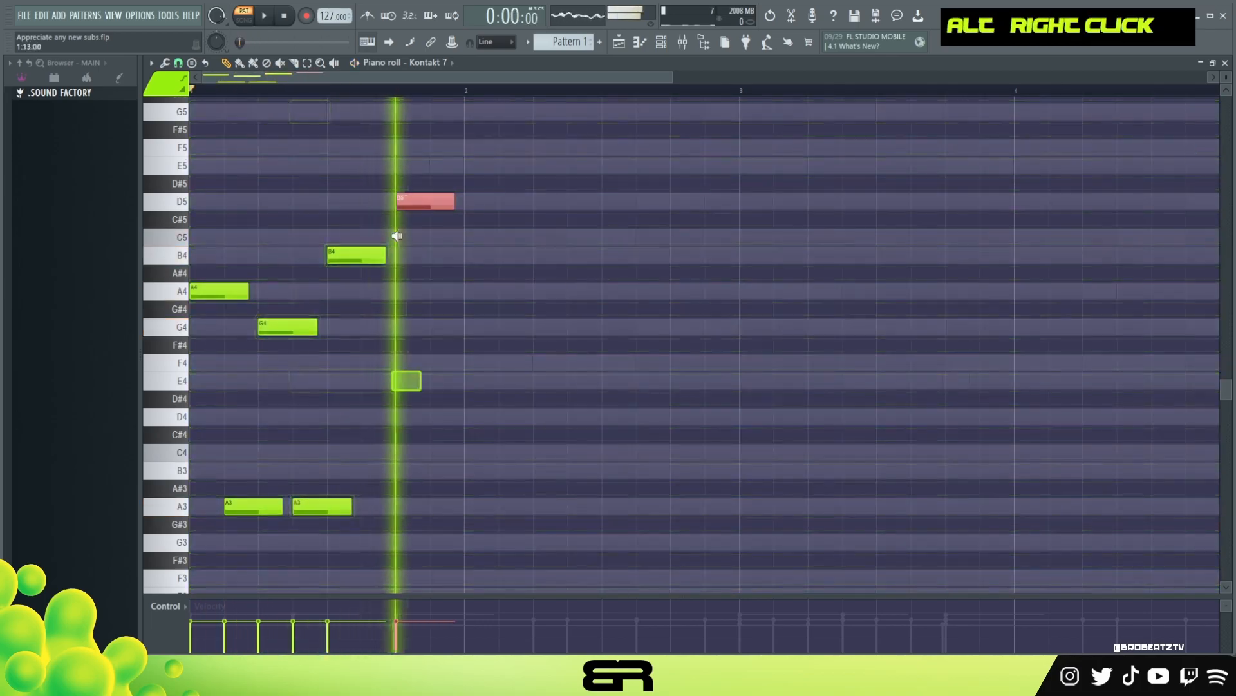
pyautogui.press('space')
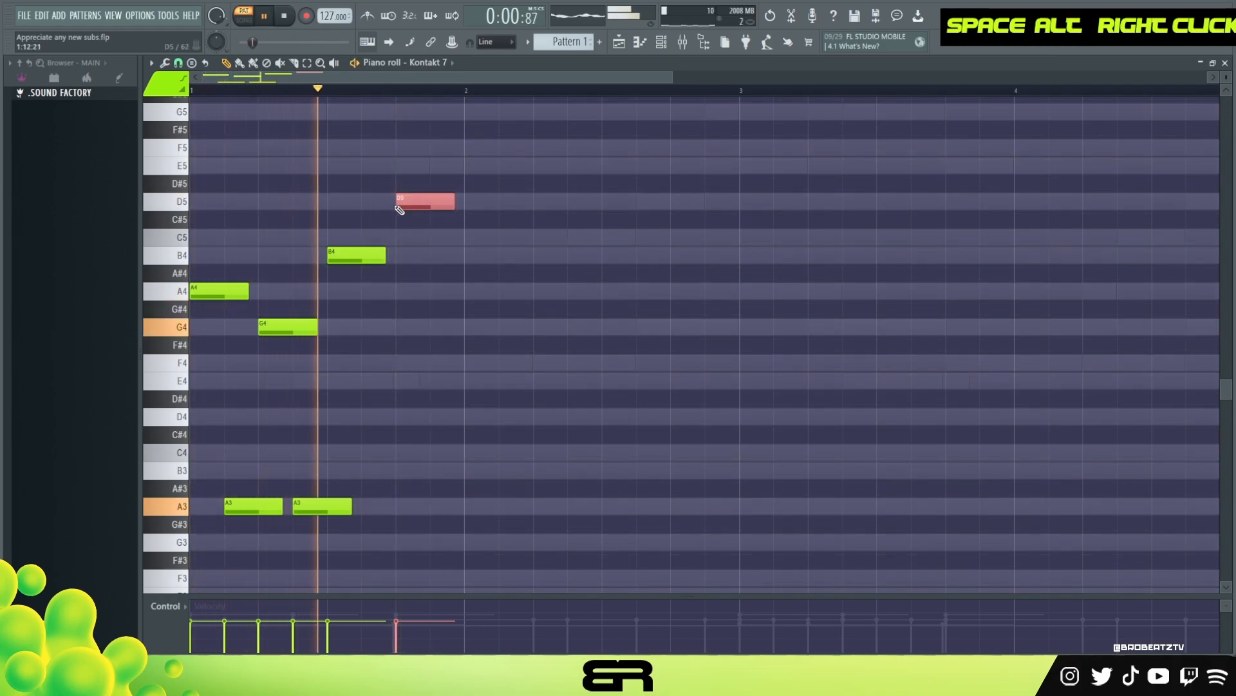
pyautogui.moveTo(422, 201); pyautogui.dragTo(420, 161)
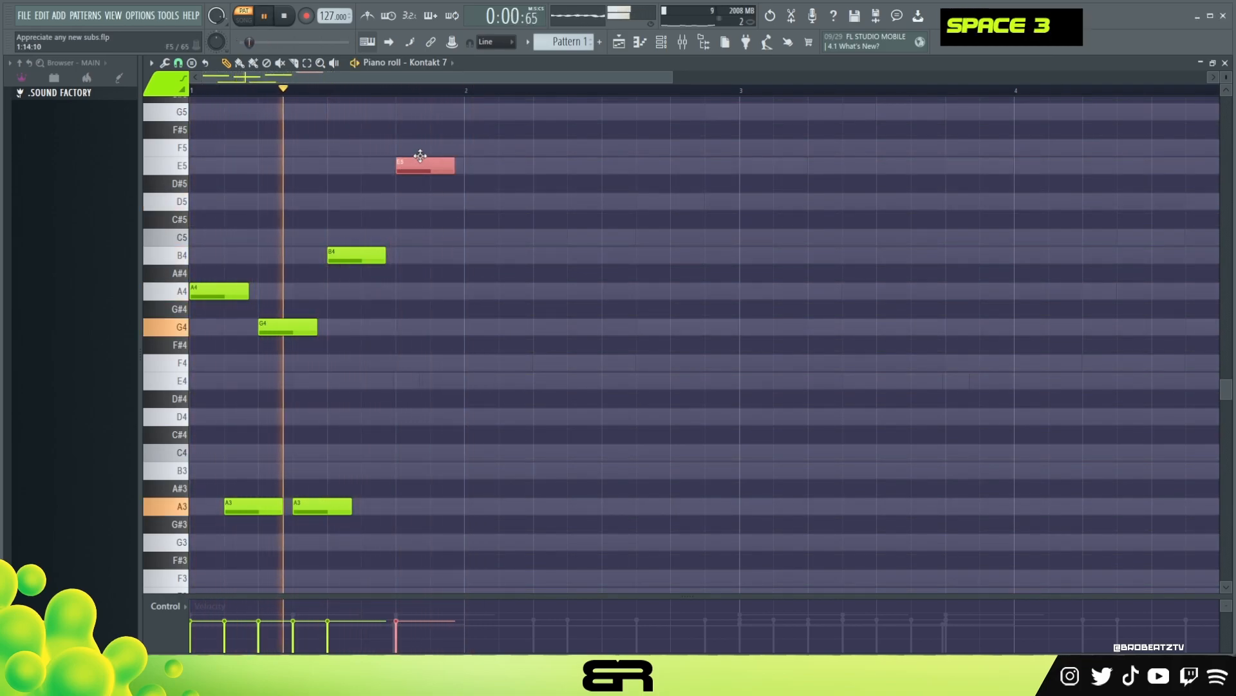
pyautogui.press('space')
# - Lengthen the A4, G4 and B4 notes in bar 1 and slightly lengthen both A3 notes
pyautogui.moveTo(191, 265); pyautogui.dragTo(264, 374)
pyautogui.moveTo(317, 329); pyautogui.dragTo(320, 329)
pyautogui.rightClick(363, 351)
pyautogui.moveTo(385, 255); pyautogui.dragTo(409, 255)
pyautogui.moveTo(232, 446); pyautogui.dragTo(242, 461)
pyautogui.moveTo(351, 500); pyautogui.dragTo(355, 499)
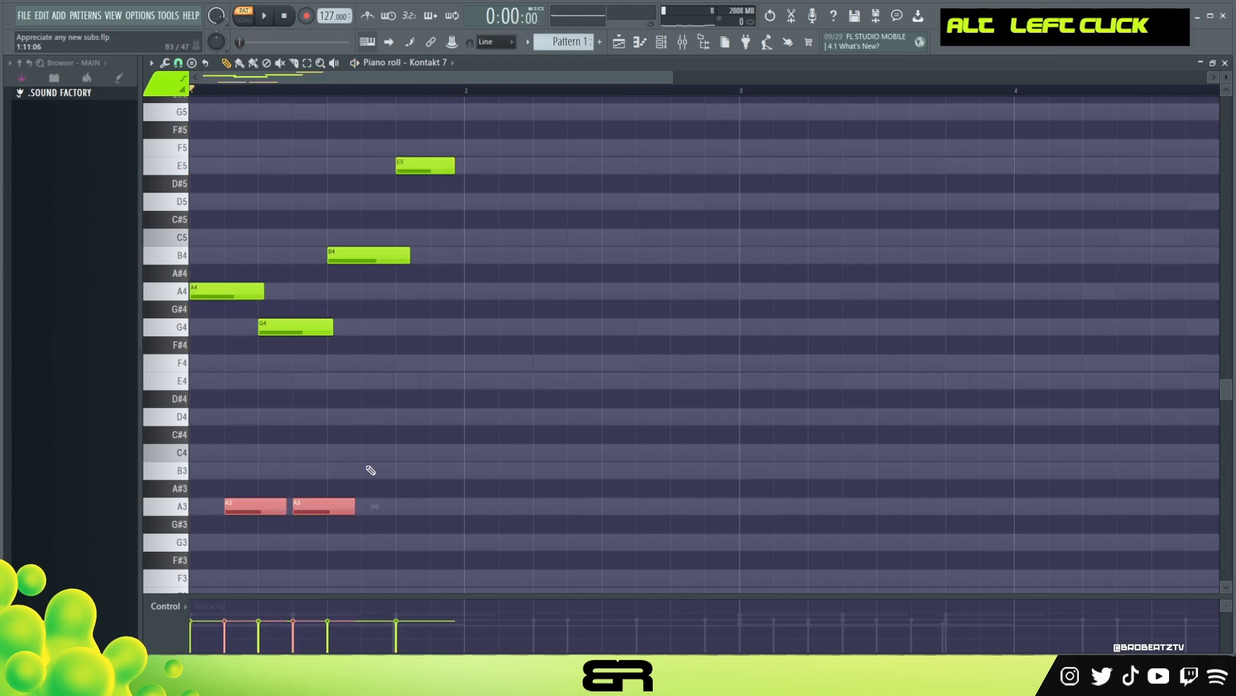
pyautogui.keyDown('ctrl'); pyautogui.click(370, 470); pyautogui.keyUp('ctrl')
pyautogui.hotkey('ctrl', 'a')
pyautogui.scroll(-1, 423, 421)
pyautogui.scroll(1, 498, 338)
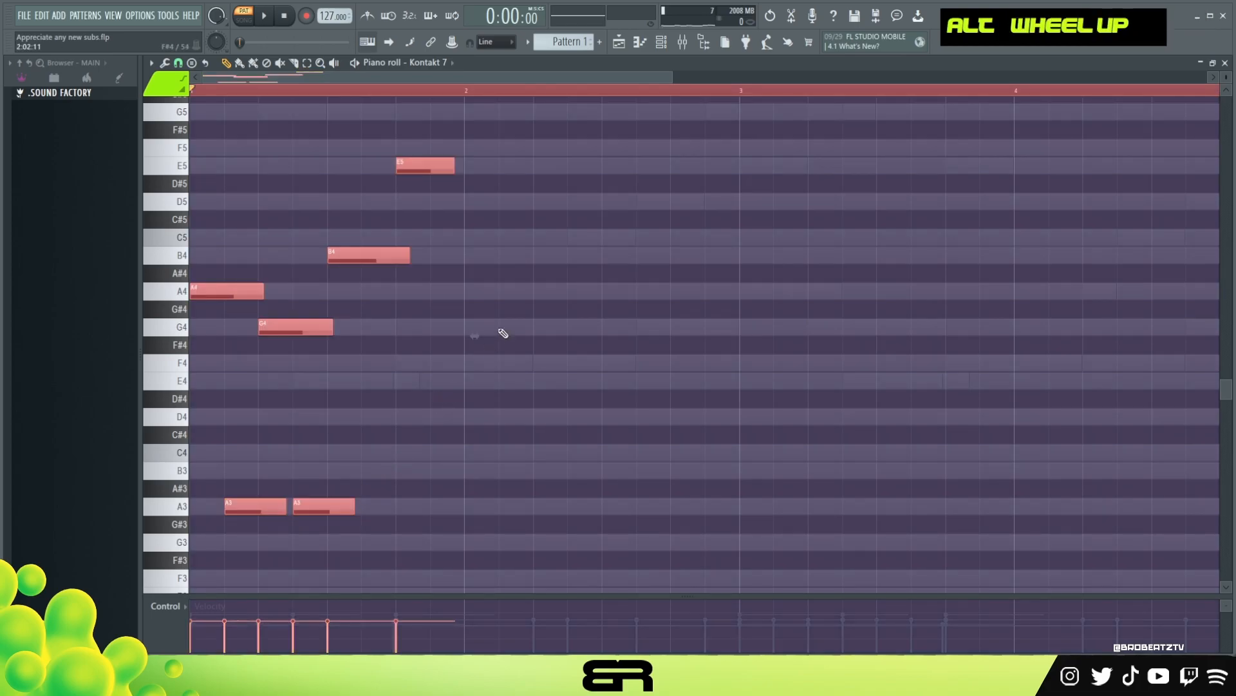
pyautogui.rightClick(505, 290)
pyautogui.doubleClick(453, 90)
pyautogui.hotkey('ctrl', 'a')
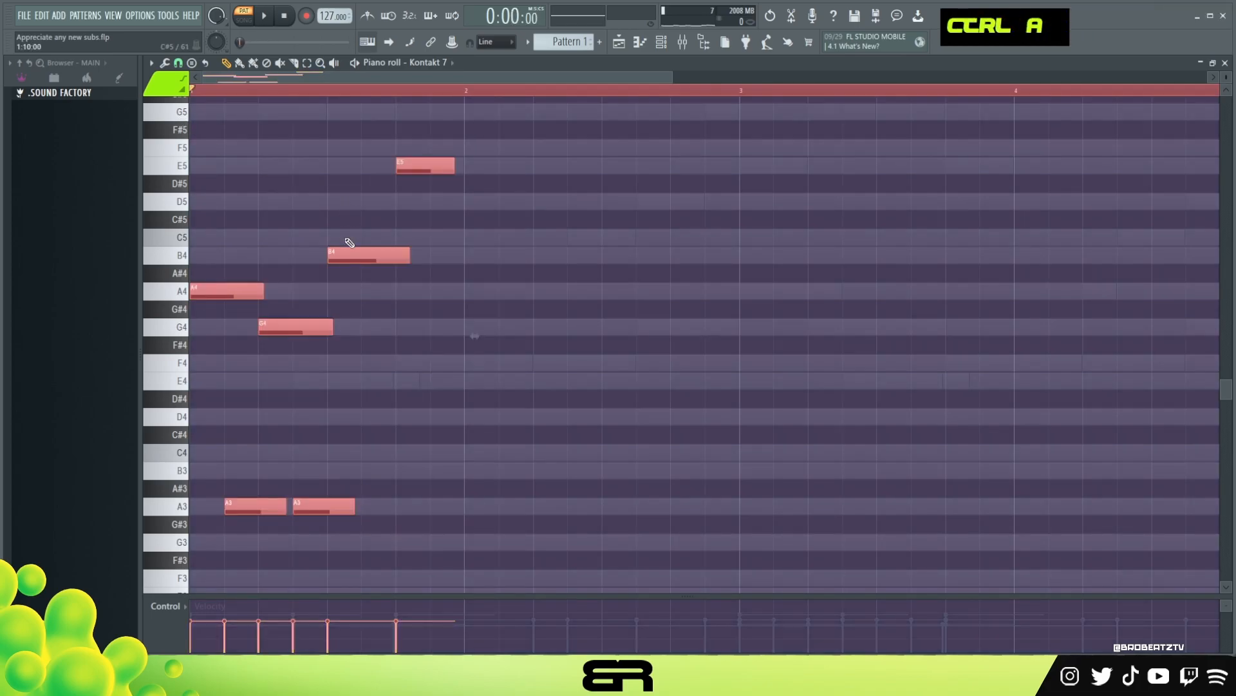
pyautogui.rightClick(451, 264)
# - Play back the phrase and copy all six notes to the start of bar 3
pyautogui.press('space')
pyautogui.press('space')
pyautogui.hotkey('ctrl', 'a')
pyautogui.moveTo(213, 292)
pyautogui.keyDown('shift'); pyautogui.mouseDown()
pyautogui.moveTo(798, 257)
pyautogui.moveTo(761, 267)
pyautogui.mouseUp(); pyautogui.keyUp('shift')
pyautogui.rightClick(622, 385)
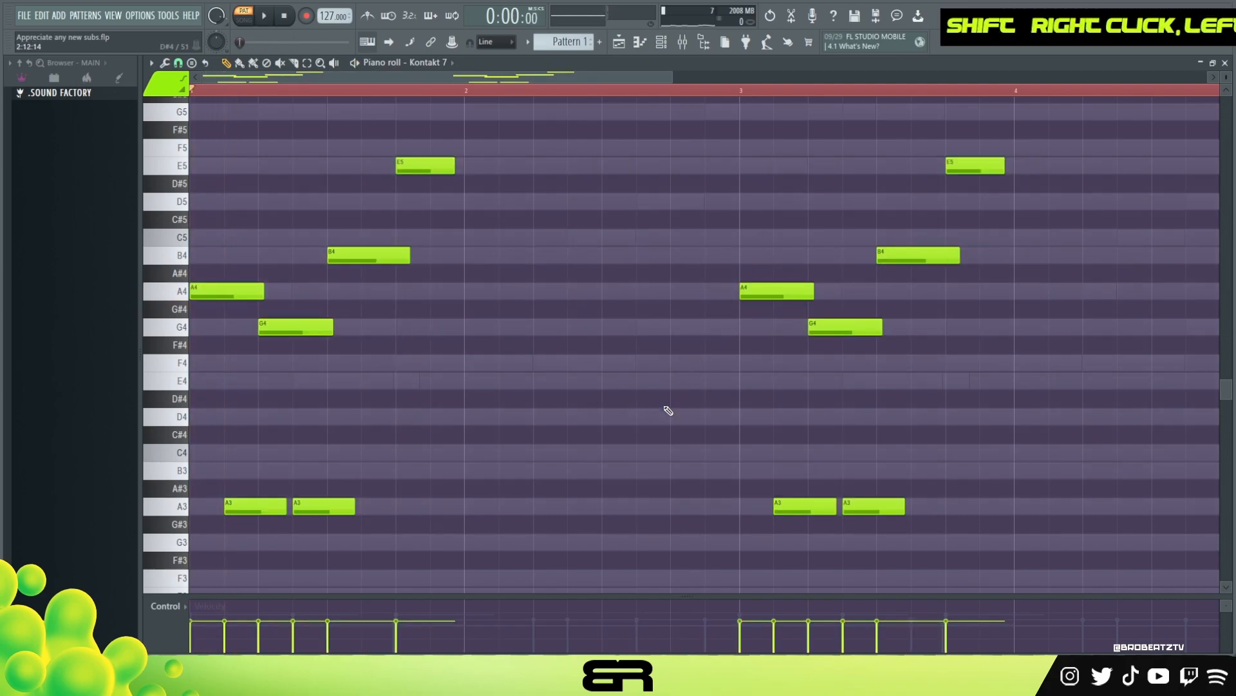
# - Copy the opening A4 into the second half of bar 2 as a C4 and check its timing with playback
pyautogui.keyDown('ctrl'); pyautogui.click(221, 288); pyautogui.keyUp('ctrl')
pyautogui.moveTo(221, 288)
pyautogui.keyDown('shift'); pyautogui.mouseDown()
pyautogui.moveTo(216, 224)
pyautogui.moveTo(698, 231)
pyautogui.mouseUp(); pyautogui.keyUp('shift')
pyautogui.hotkey('ctrl', 'Down')
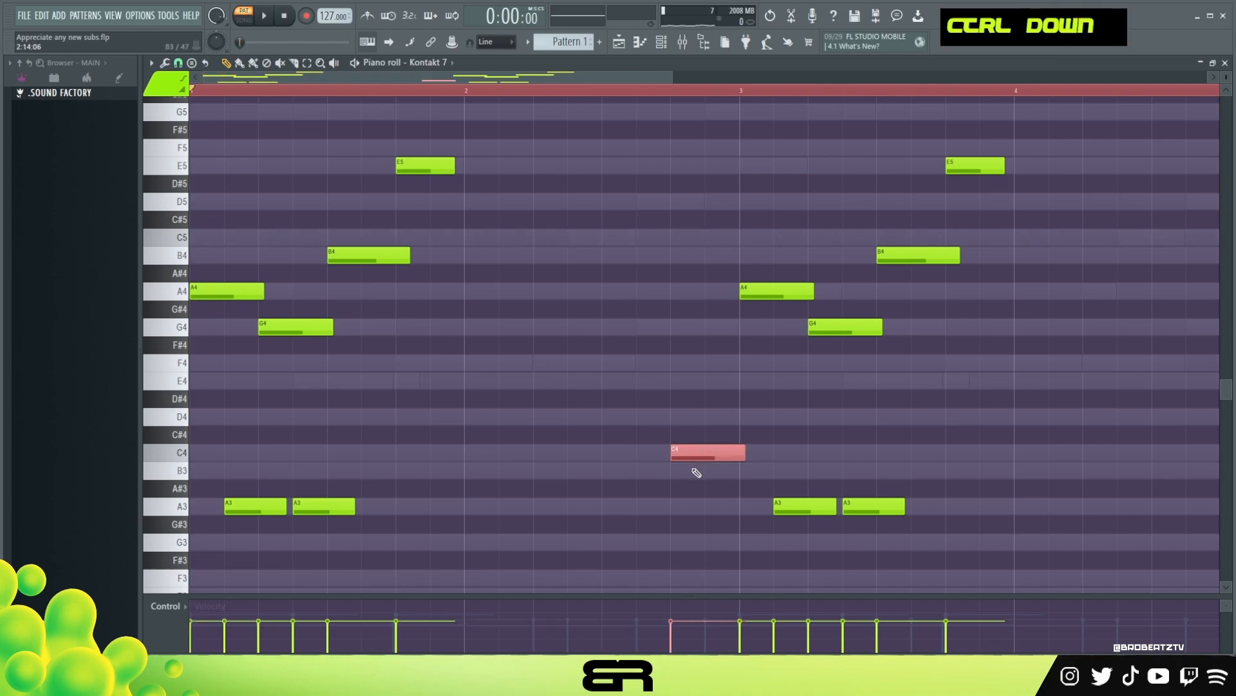
pyautogui.moveTo(711, 454)
pyautogui.mouseDown()
pyautogui.moveTo(657, 456)
pyautogui.moveTo(692, 456)
pyautogui.mouseUp()
pyautogui.press('space')
pyautogui.press('space')
pyautogui.doubleClick(461, 91)
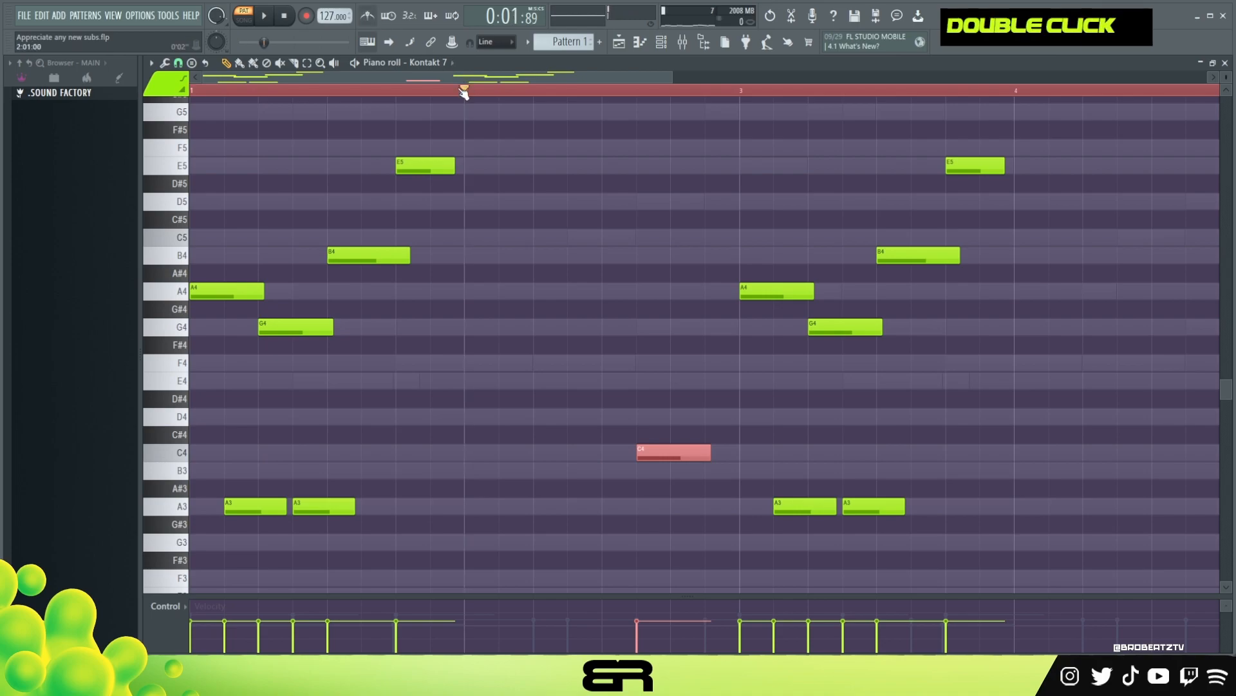
pyautogui.press('space')
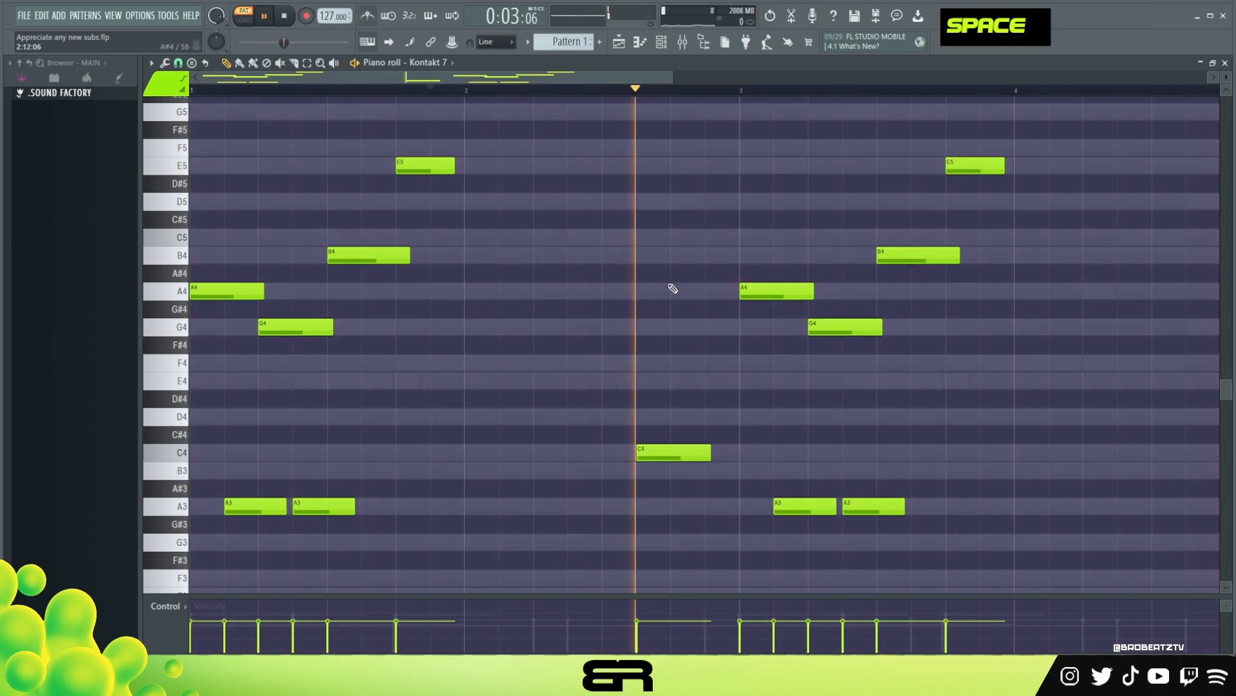
pyautogui.press('space')
pyautogui.press('space')
pyautogui.press('space')
# - Turn the single C4 into a C4, D4, C4 figure across the second half of bar 2 and play it back
pyautogui.moveTo(669, 453); pyautogui.dragTo(723, 450)
pyautogui.click(605, 415)
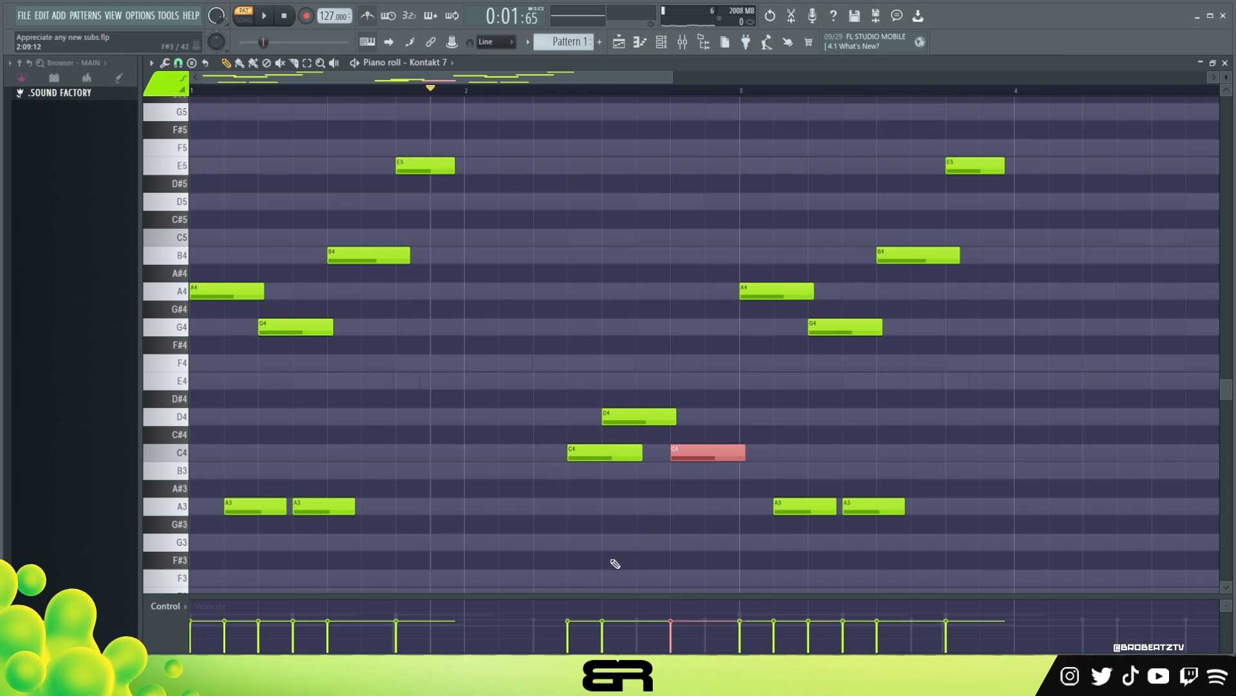
pyautogui.press('space')
pyautogui.scroll(-1, 690, 477)
pyautogui.rightClick(698, 462)
pyautogui.press('space')
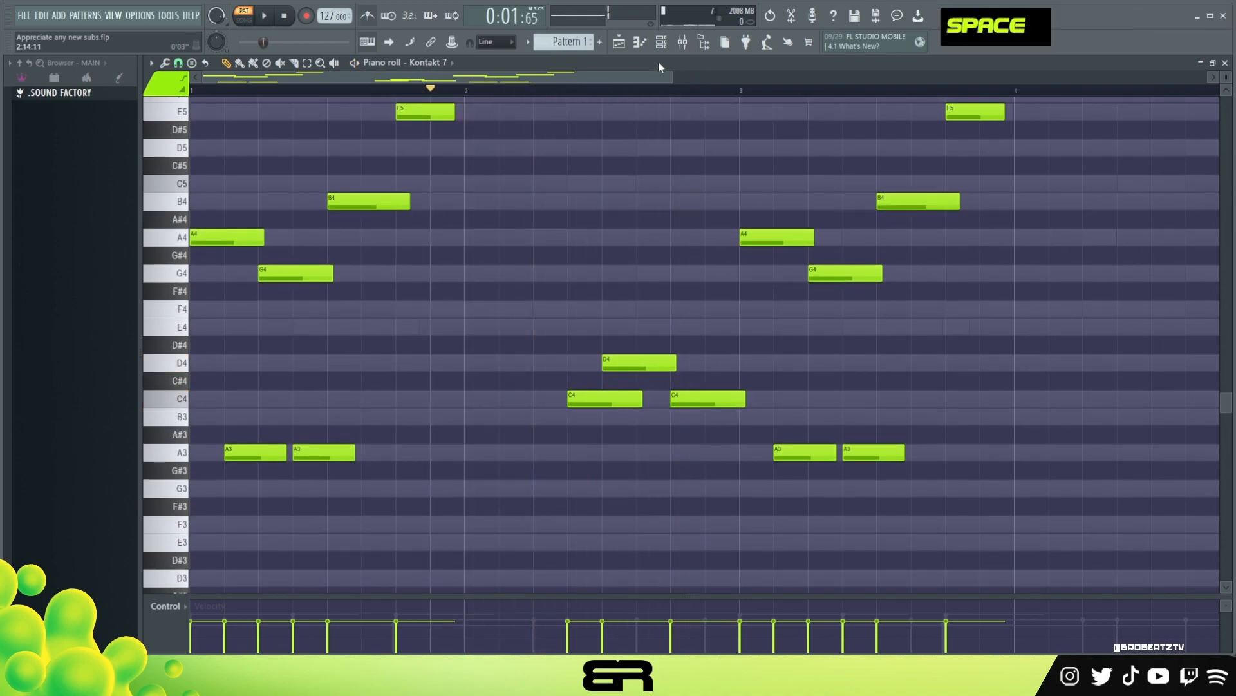
# - Examine the main melody channel's notes around the end of bar 2 and return to the harp channel
pyautogui.click(661, 41)
pyautogui.click(552, 157)
pyautogui.scroll(-2, 610, 221)
pyautogui.scroll(3, 617, 231)
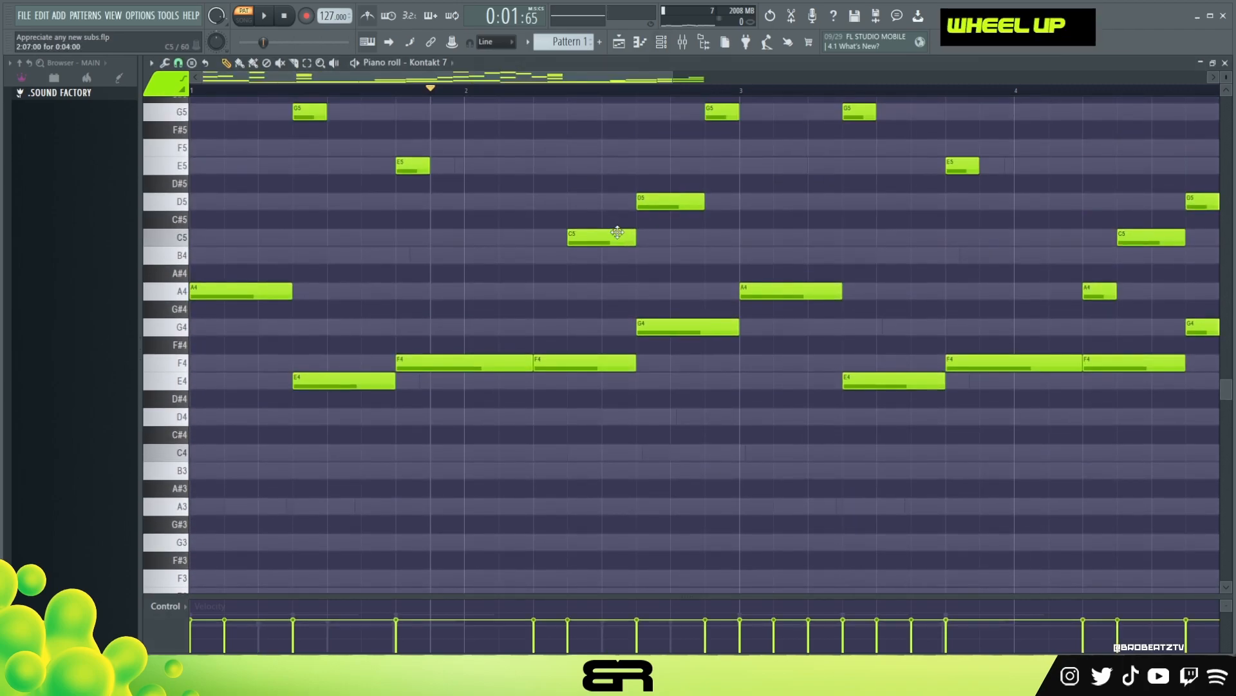
pyautogui.keyDown('ctrl'); pyautogui.click(672, 328); pyautogui.keyUp('ctrl')
pyautogui.click(663, 46)
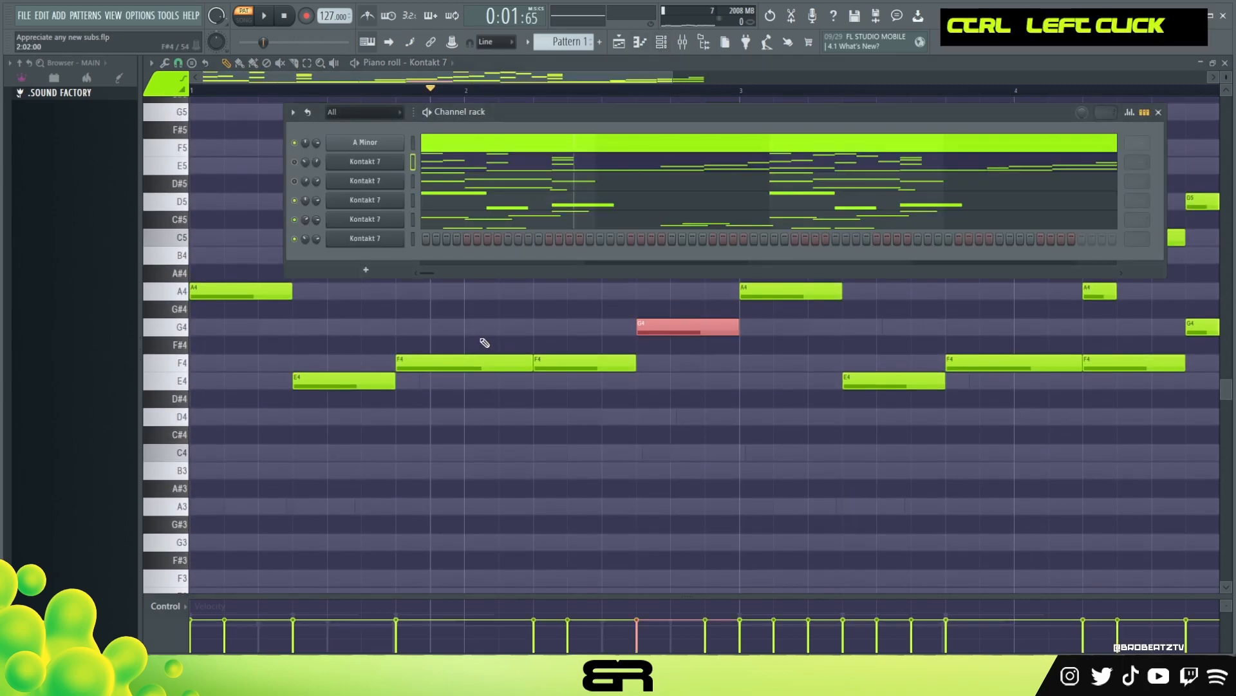
pyautogui.click(415, 238)
# - Copy the last C4 of bar 2 as a G3 starting between the D4 and that C4, checking with playback
pyautogui.scroll(-3, 580, 331)
pyautogui.keyDown('ctrl'); pyautogui.click(686, 291); pyautogui.keyUp('ctrl')
pyautogui.moveTo(686, 292)
pyautogui.mouseDown()
pyautogui.moveTo(686, 368)
pyautogui.moveTo(671, 385)
pyautogui.mouseUp()
pyautogui.press('space')
pyautogui.rightClick(707, 436)
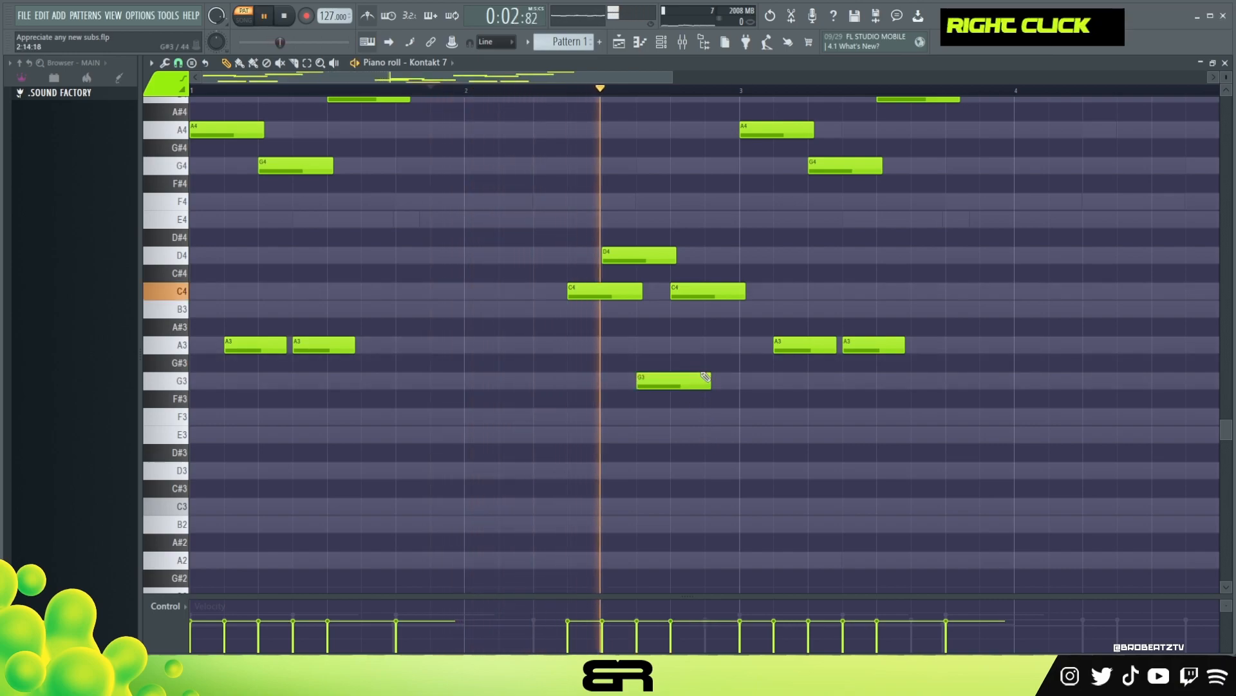
pyautogui.press('space')
# - Copy the G3 up an octave as a G4 at the end of bar 2 and play it back
pyautogui.moveTo(691, 319); pyautogui.dragTo(685, 379)
pyautogui.moveTo(687, 378); pyautogui.dragTo(721, 377)
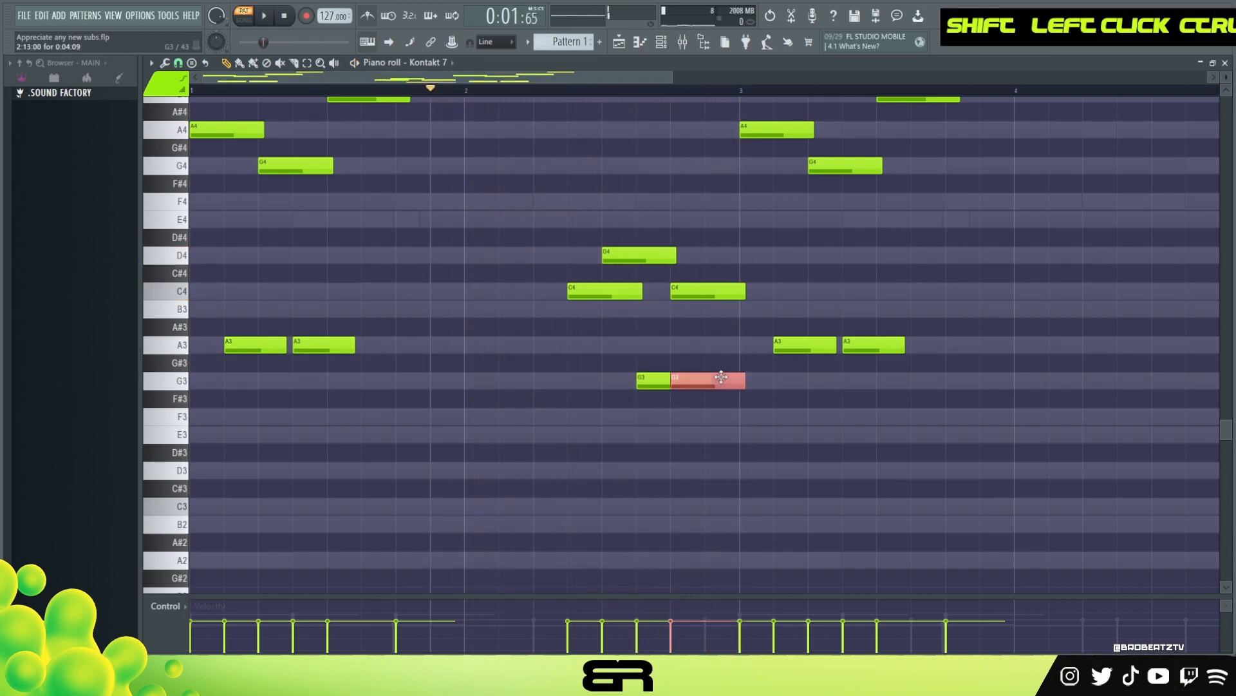
pyautogui.hotkey('ctrl', 'Up')
pyautogui.press('space')
pyautogui.scroll(3, 762, 265)
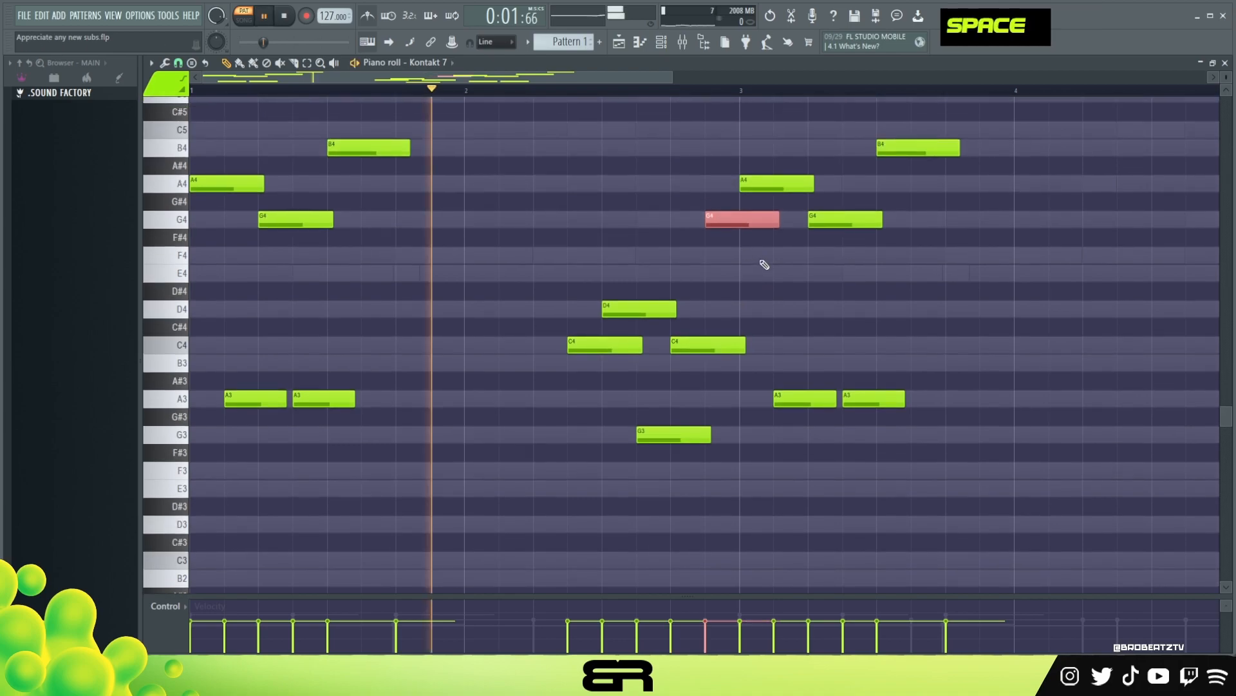
pyautogui.rightClick(663, 407)
# - Copy the five-note C4, D4, G3, C4, G4 figure from bar 2 to the matching position in bar 4
pyautogui.moveTo(568, 220); pyautogui.dragTo(729, 543)
pyautogui.press('space')
pyautogui.scroll(-2, 523, 98)
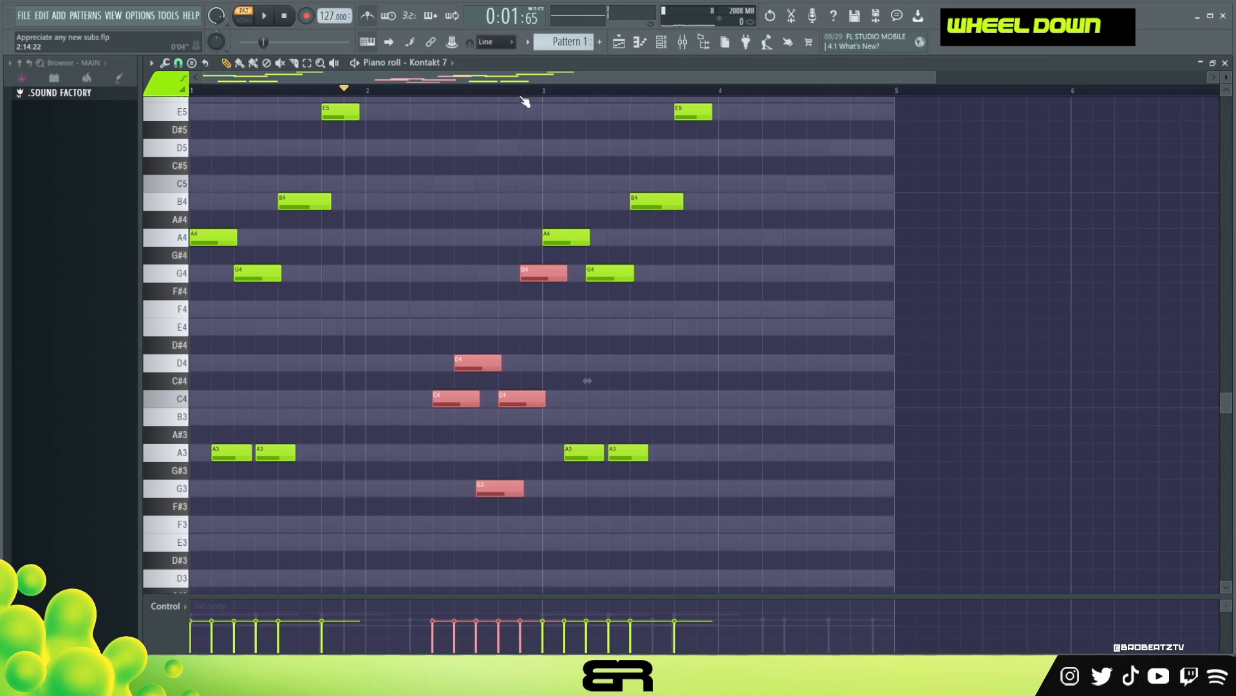
pyautogui.moveTo(454, 398); pyautogui.dragTo(828, 398)
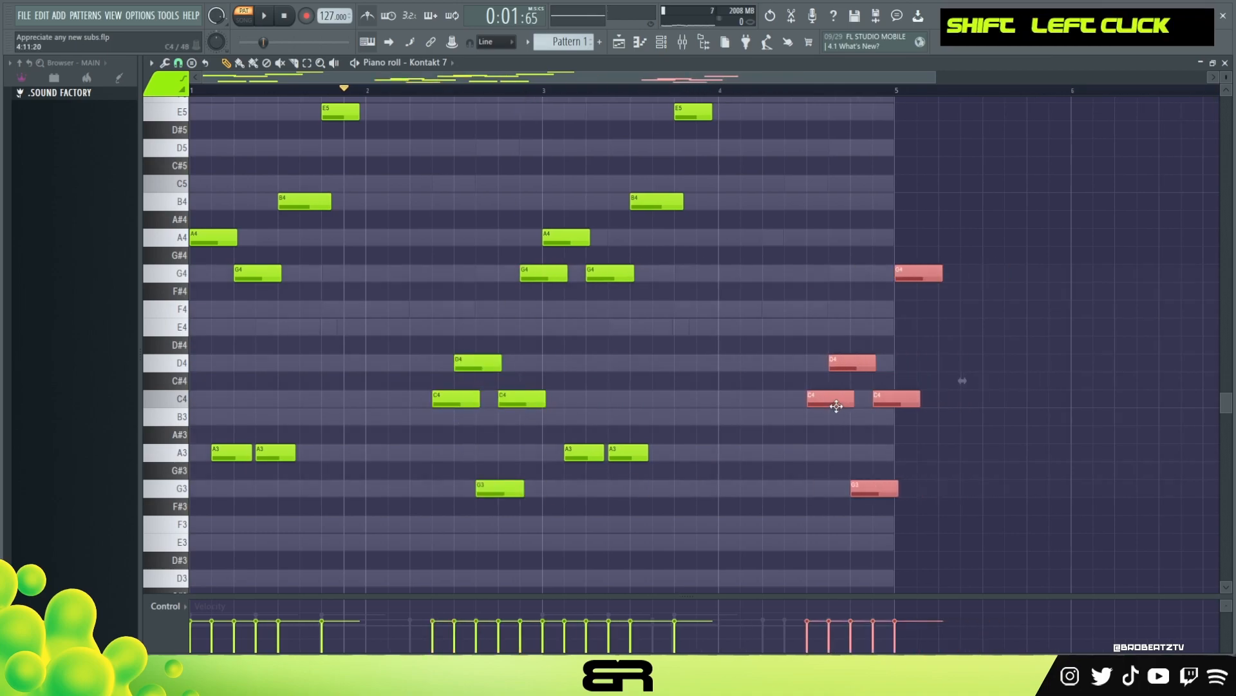
pyautogui.rightClick(836, 380)
pyautogui.moveTo(921, 230); pyautogui.dragTo(931, 293)
pyautogui.moveTo(991, 211); pyautogui.dragTo(827, 499)
pyautogui.moveTo(843, 398); pyautogui.dragTo(813, 405)
# - Shorten the final G4 and C4 notes of bar 4 so that they end by bar 5
pyautogui.moveTo(897, 229); pyautogui.dragTo(907, 300)
pyautogui.moveTo(919, 277); pyautogui.dragTo(890, 290)
pyautogui.keyDown('ctrl'); pyautogui.click(886, 399); pyautogui.keyUp('ctrl')
pyautogui.moveTo(895, 401); pyautogui.dragTo(891, 403)
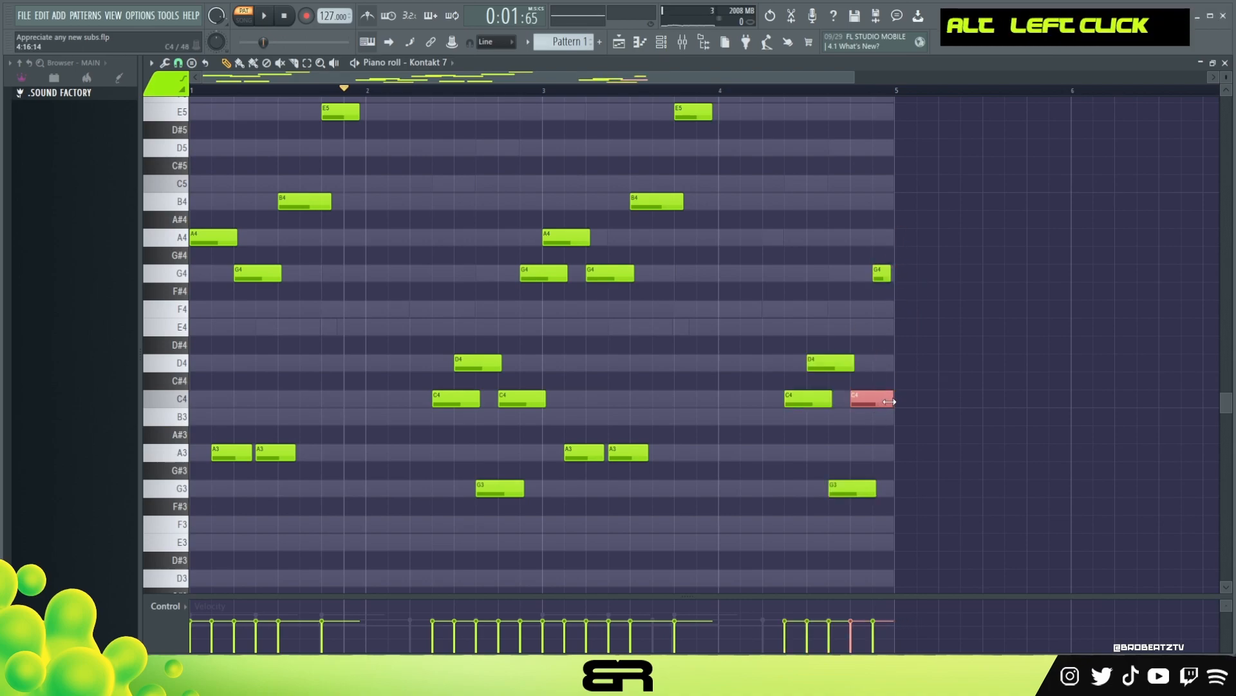
pyautogui.keyDown('ctrl'); pyautogui.click(827, 395); pyautogui.keyUp('ctrl')
pyautogui.keyDown('ctrl'); pyautogui.keyDown('shift'); pyautogui.click(836, 367); pyautogui.keyUp('shift'); pyautogui.keyUp('ctrl')
pyautogui.keyDown('ctrl'); pyautogui.keyDown('shift'); pyautogui.click(879, 400); pyautogui.keyUp('shift'); pyautogui.keyUp('ctrl')
pyautogui.rightClick(914, 381)
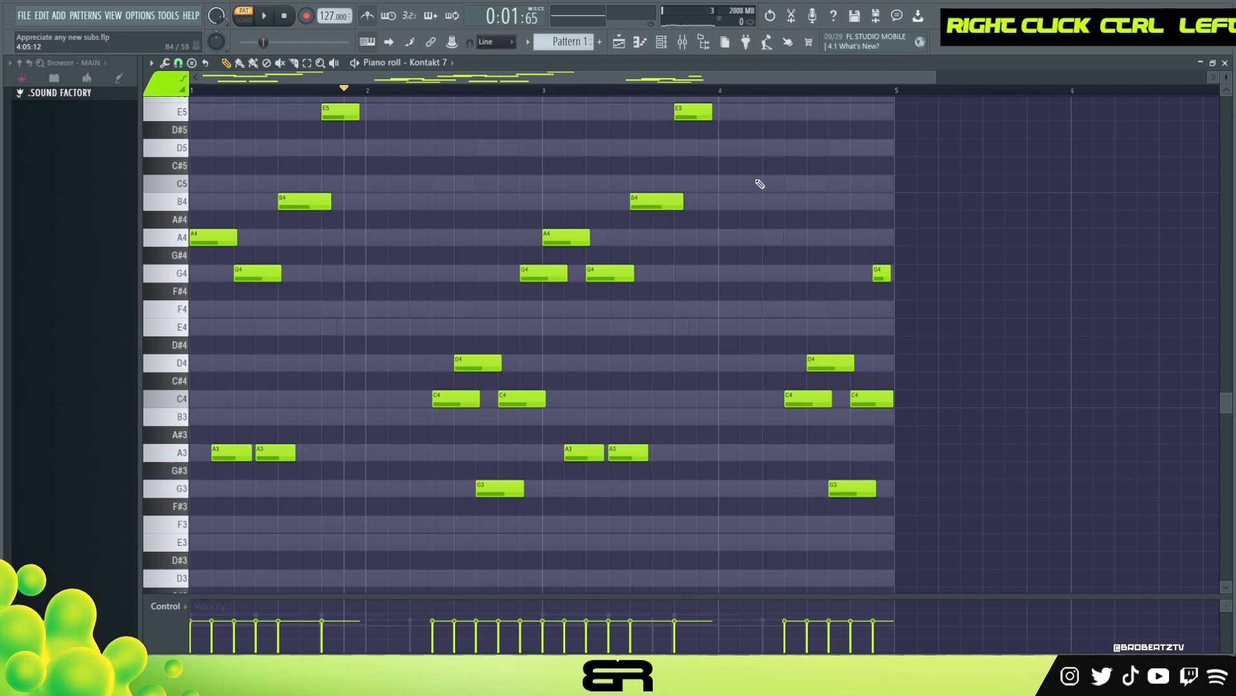
# - Replace the E5 at the end of bar 3 with a C5 copied from the preceding B4, checking with playback
pyautogui.scroll(2, 672, 100)
pyautogui.scroll(1, 673, 237)
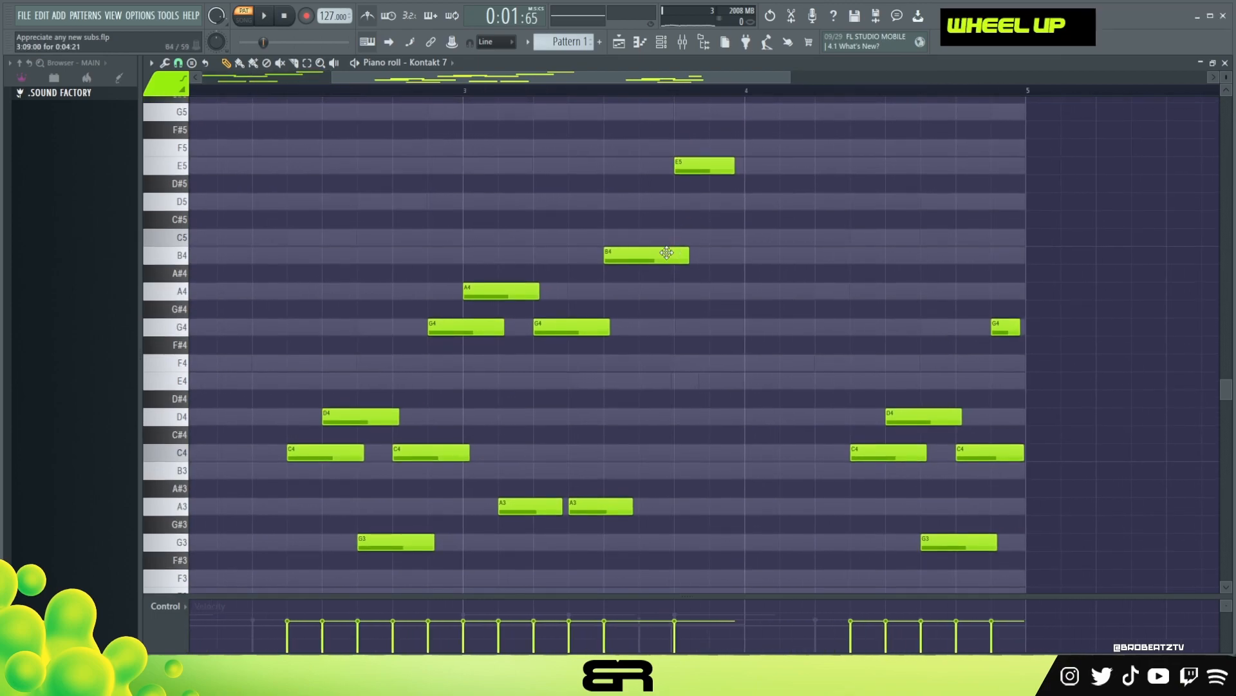
pyautogui.moveTo(655, 255); pyautogui.dragTo(718, 237)
pyautogui.rightClick(709, 166)
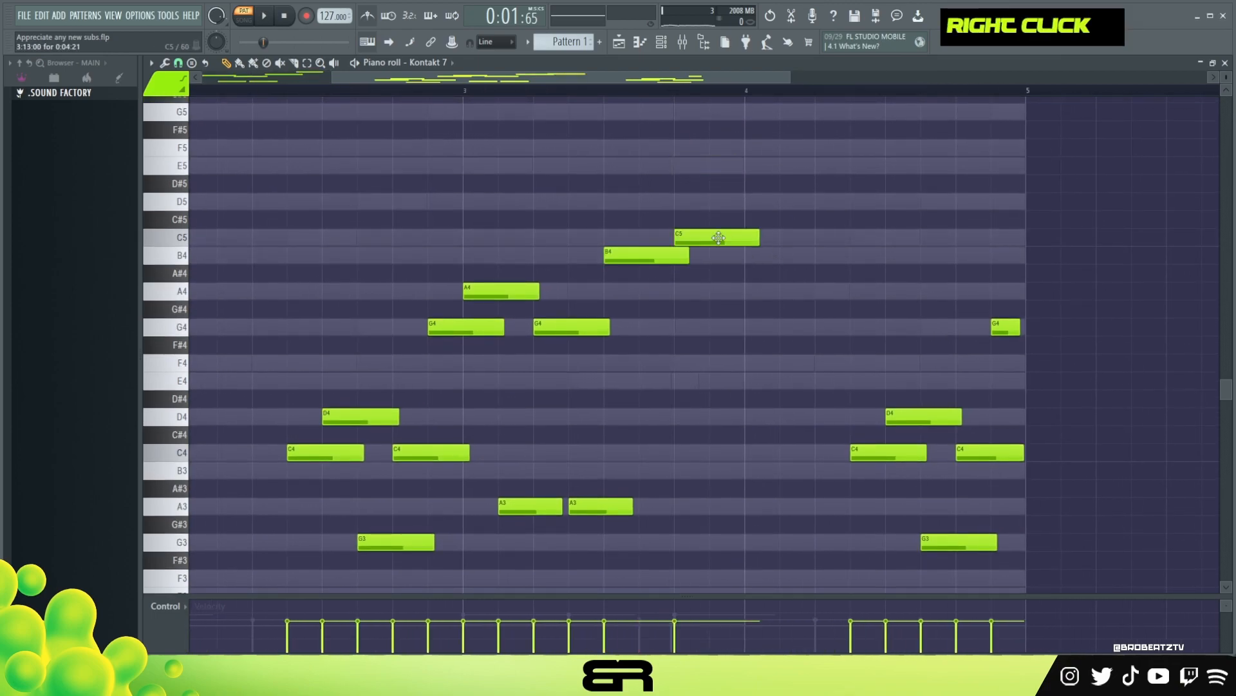
pyautogui.press('space')
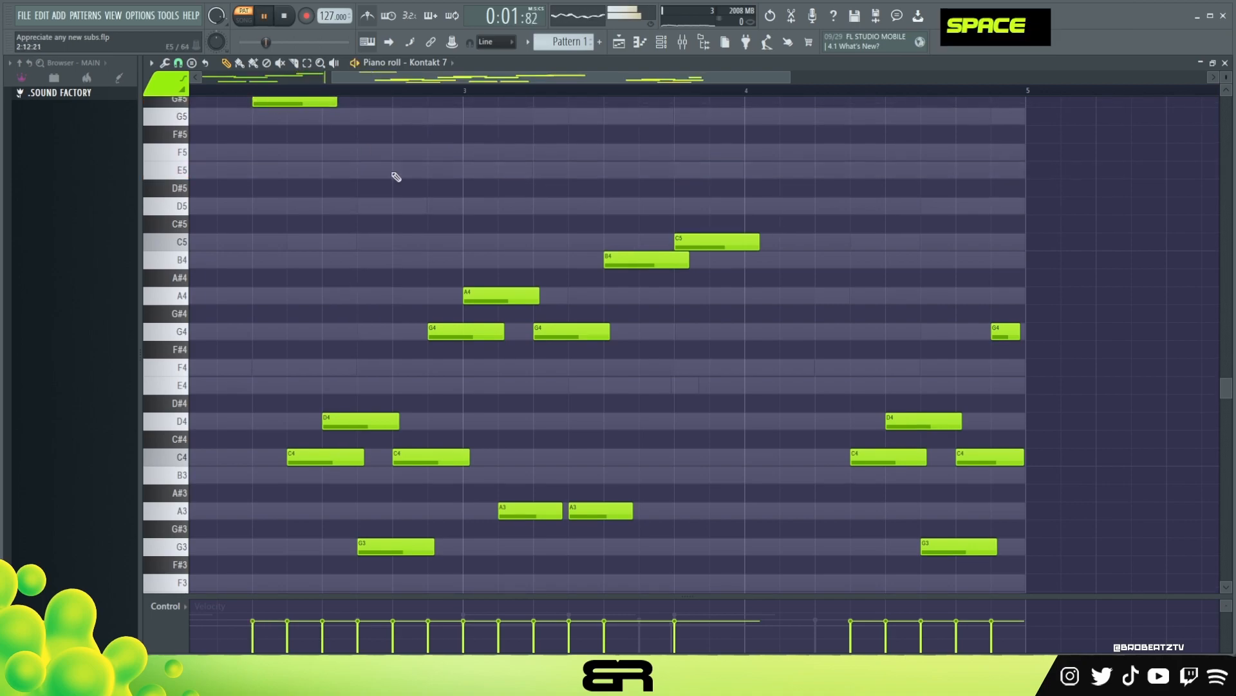
pyautogui.rightClick(440, 240)
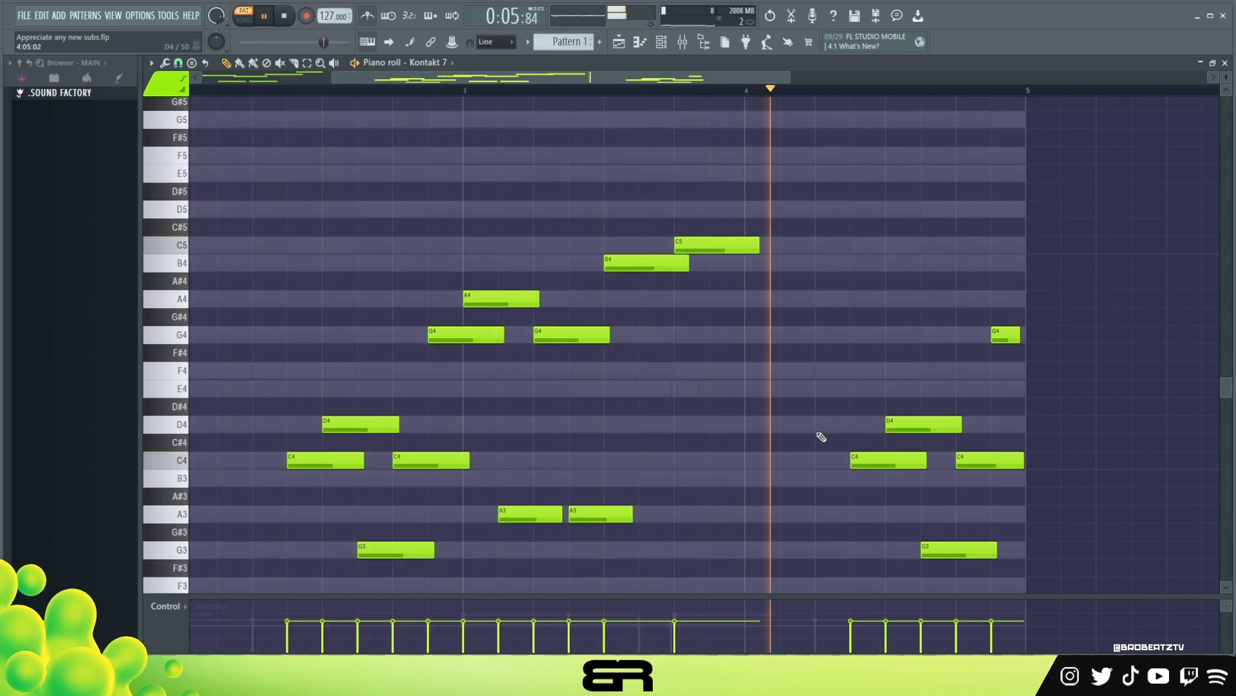
pyautogui.press('space')
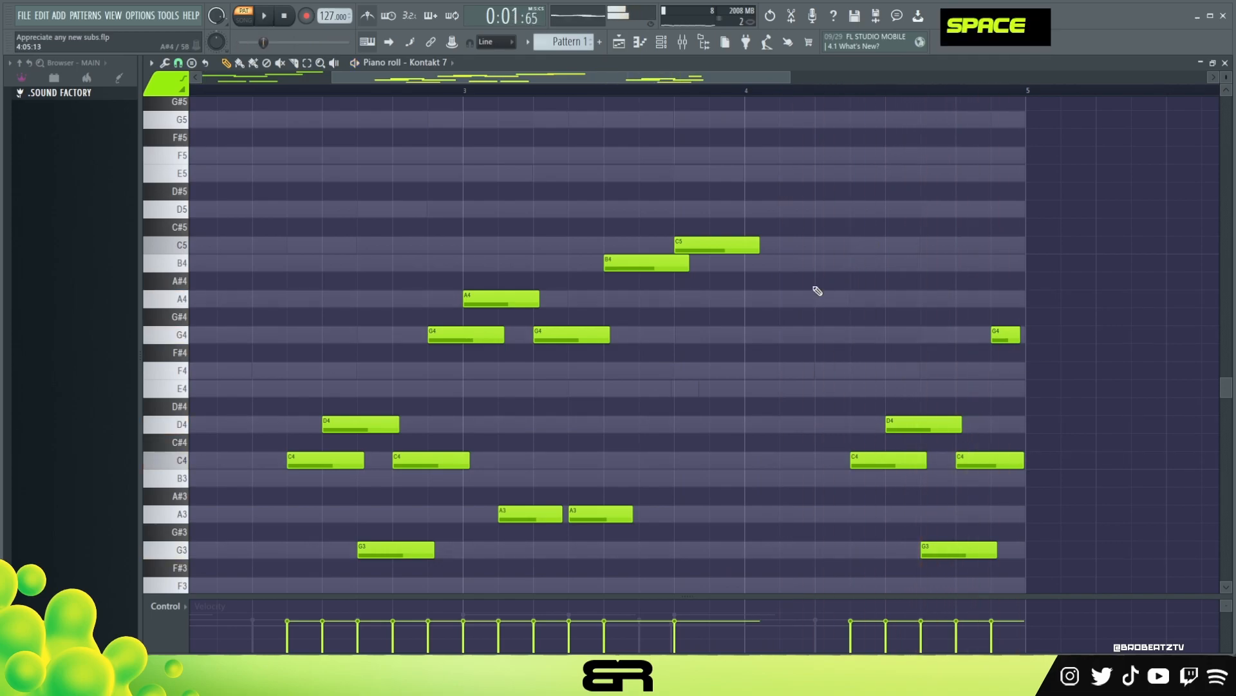
# - Return the playhead to the start of the pattern and switch to an empty Kontakt 7 channel's piano roll
pyautogui.keyDown('ctrl'); pyautogui.rightClick(773, 327); pyautogui.keyUp('ctrl')
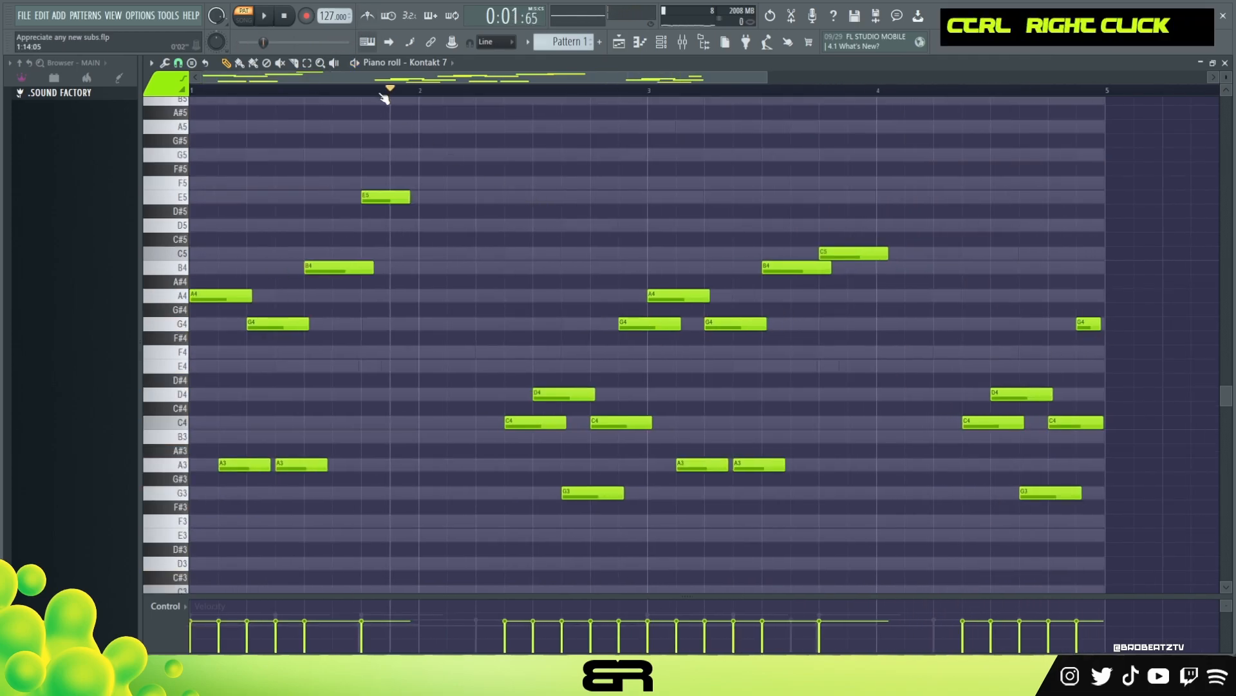
pyautogui.moveTo(386, 94); pyautogui.dragTo(181, 97)
pyautogui.click(659, 45)
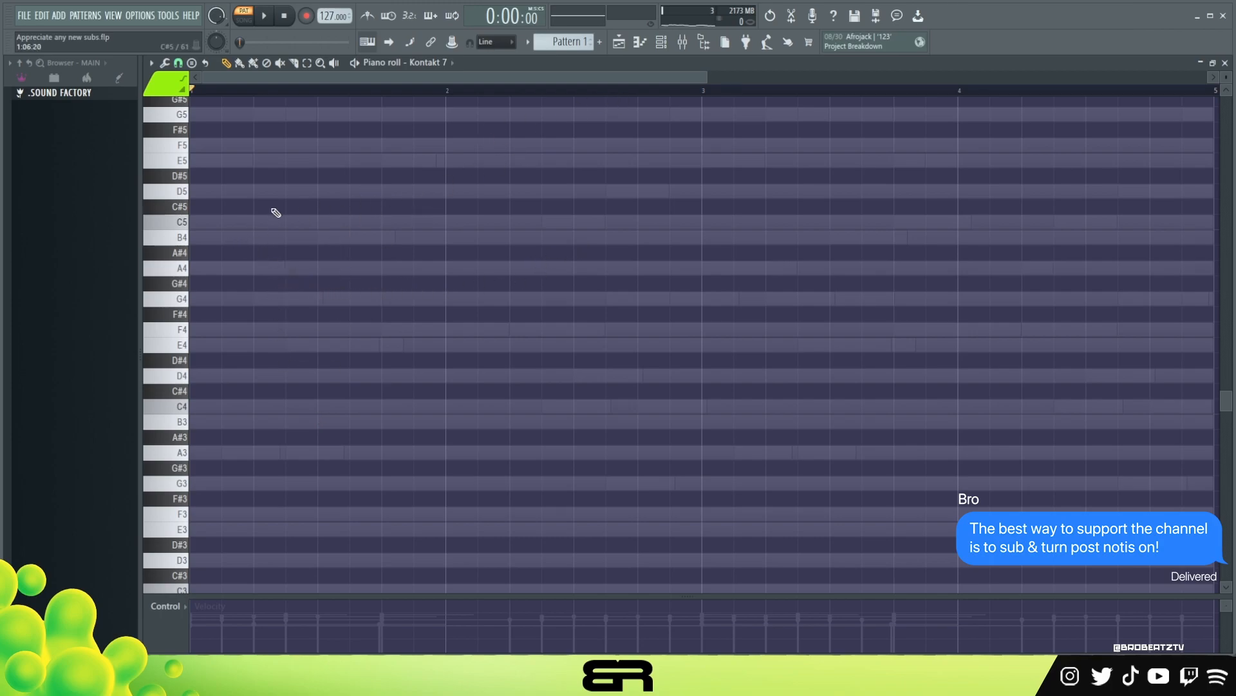
# - Draw a descending C5, B4, G4, E4 run from the start of bar 1, followed by an E4 and C4 pair near its end
pyautogui.click(212, 221)
pyautogui.keyDown('shift'); pyautogui.moveTo(212, 222); pyautogui.dragTo(401, 407); pyautogui.keyUp('shift')
pyautogui.press('space')
pyautogui.press('space')
pyautogui.press('space')
pyautogui.press('space')
pyautogui.press('space')
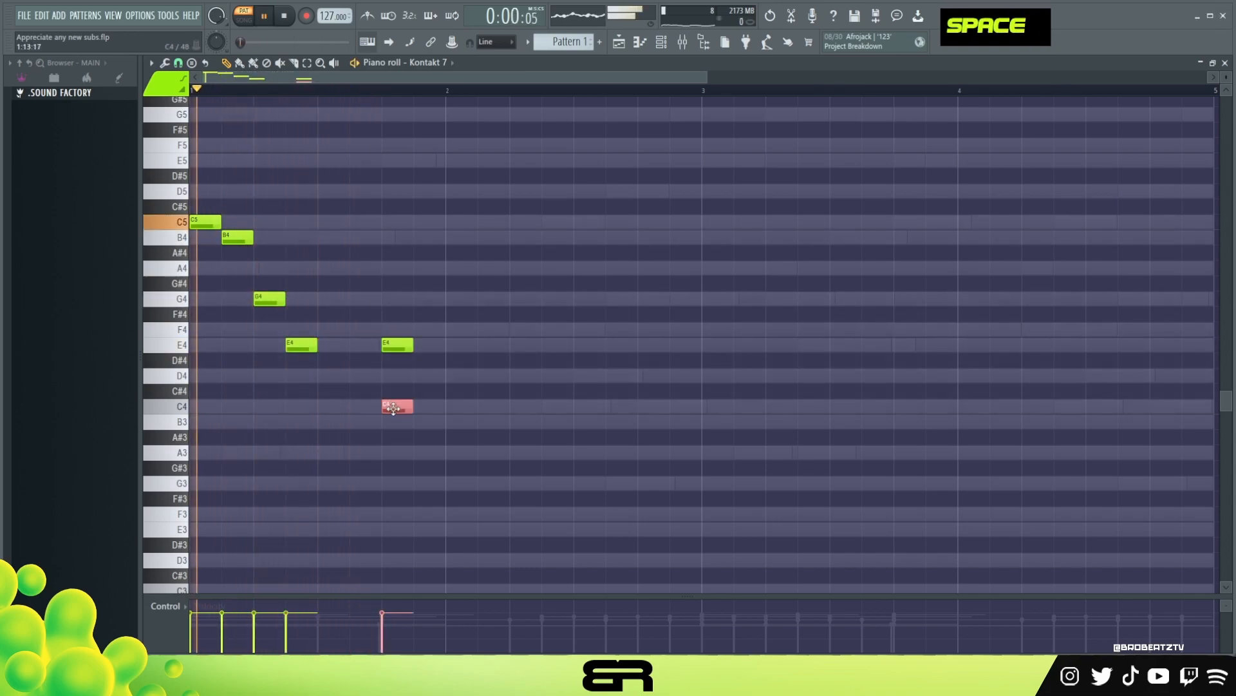
pyautogui.press('space')
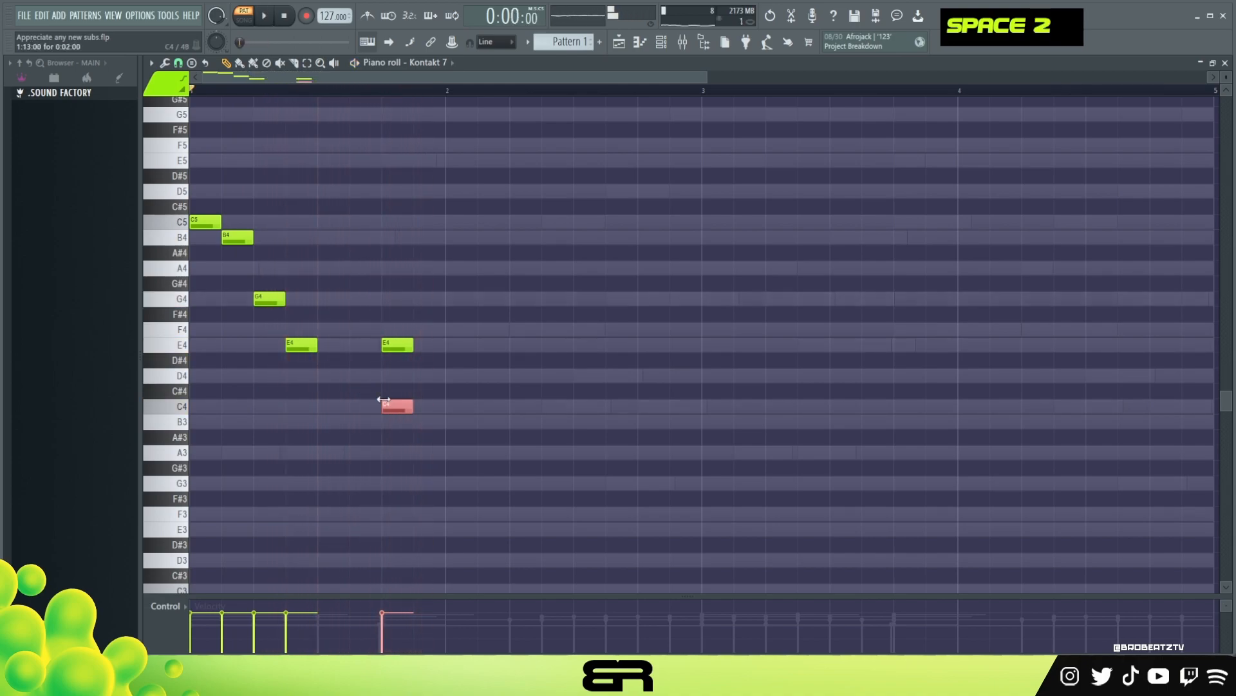
# - Add an A3 one step before the paired E4 and C4 near the end of bar 1, auditioning the placement
pyautogui.moveTo(397, 407); pyautogui.dragTo(366, 408)
pyautogui.press('space')
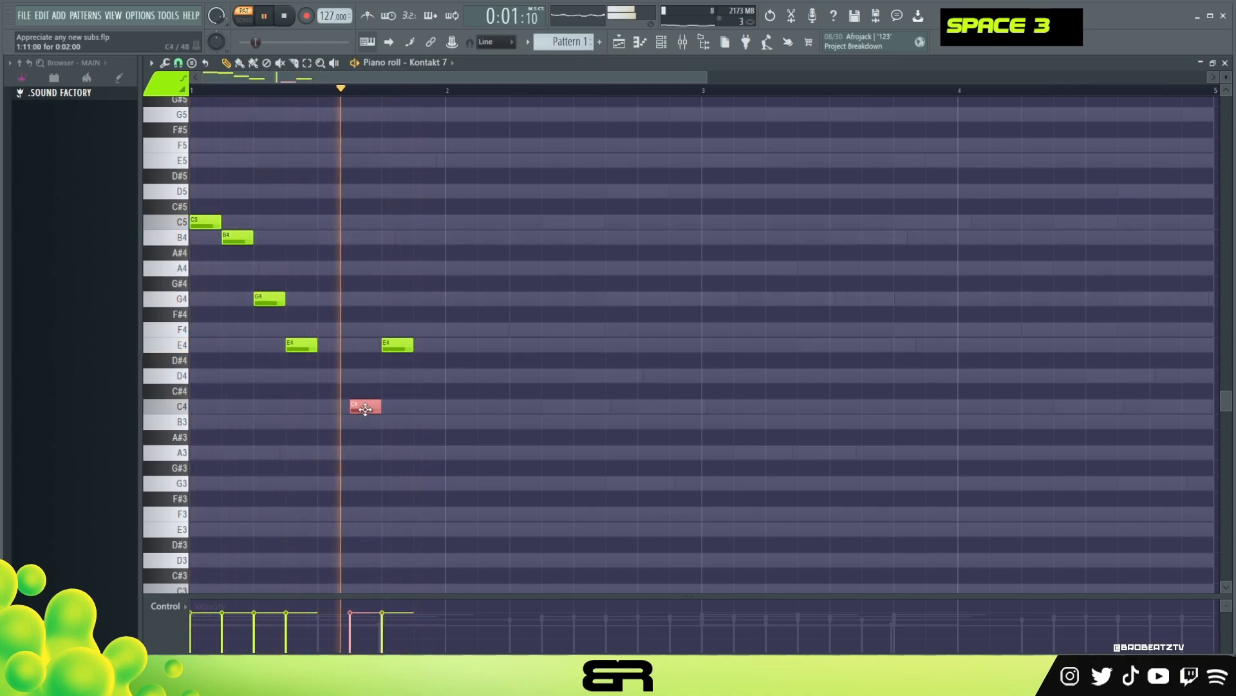
pyautogui.press('space')
pyautogui.press('space')
pyautogui.moveTo(365, 409); pyautogui.dragTo(360, 451)
pyautogui.press('space')
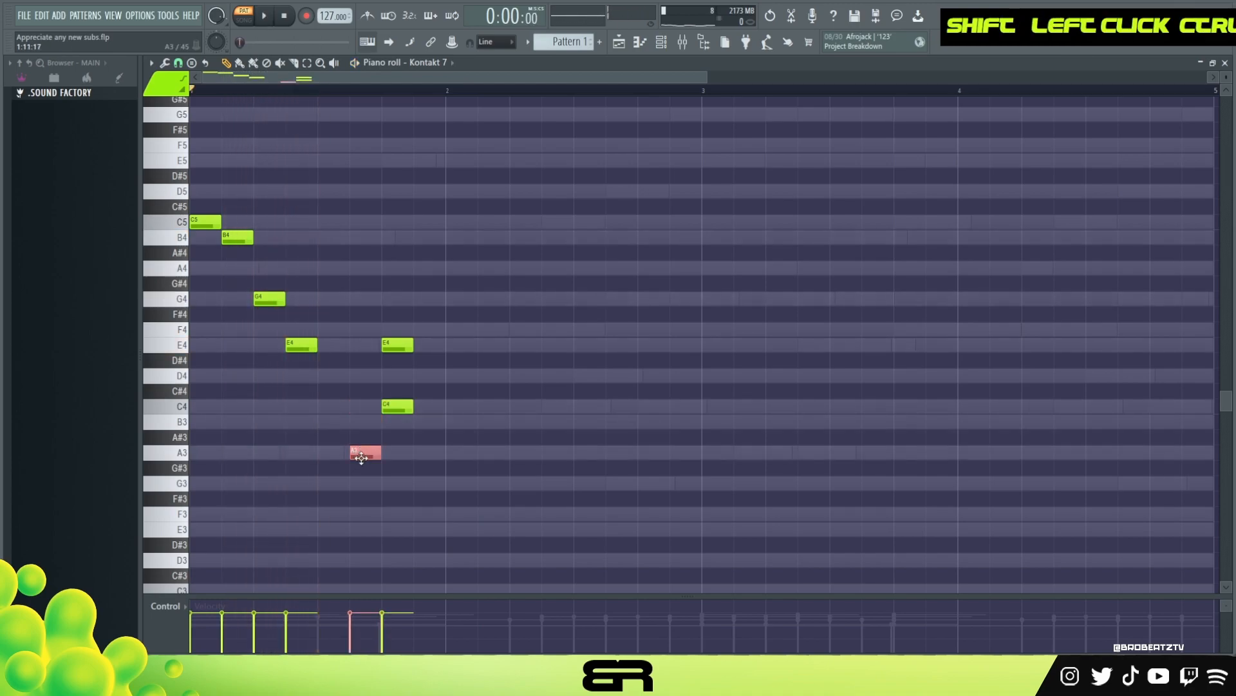
# - Add a B3 an octave below the B4 and a G3 beneath the first E4, checking with playback
pyautogui.moveTo(300, 498); pyautogui.dragTo(312, 467)
pyautogui.keyDown('ctrl'); pyautogui.click(312, 483); pyautogui.keyUp('ctrl')
pyautogui.keyDown('ctrl'); pyautogui.click(235, 238); pyautogui.keyUp('ctrl')
pyautogui.hotkey('ctrl', 'Down')
pyautogui.rightClick(312, 468)
pyautogui.press('space')
pyautogui.press('space')
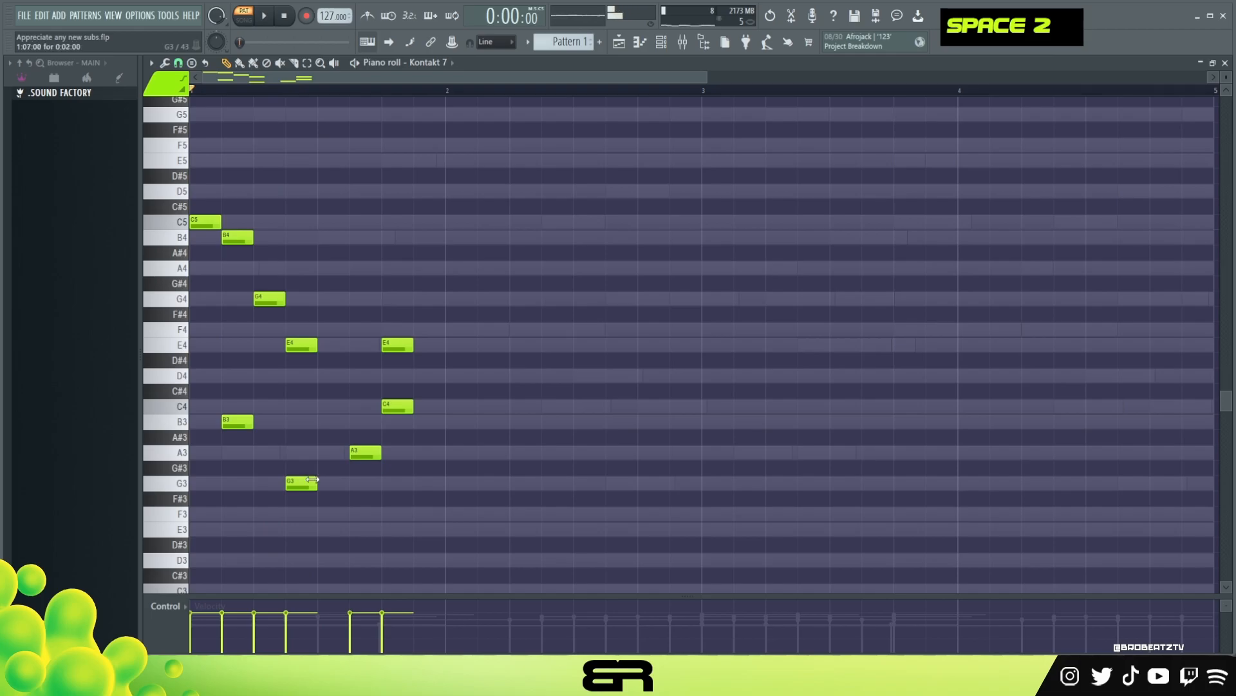
# - Raise all the notes of the phrase by one octave and play it back
pyautogui.hotkey('ctrl', 'a')
pyautogui.hotkey('ctrl', 'Up')
pyautogui.hotkey('ctrl', 'Up')
pyautogui.press('space')
pyautogui.hotkey('ctrl', 'Down')
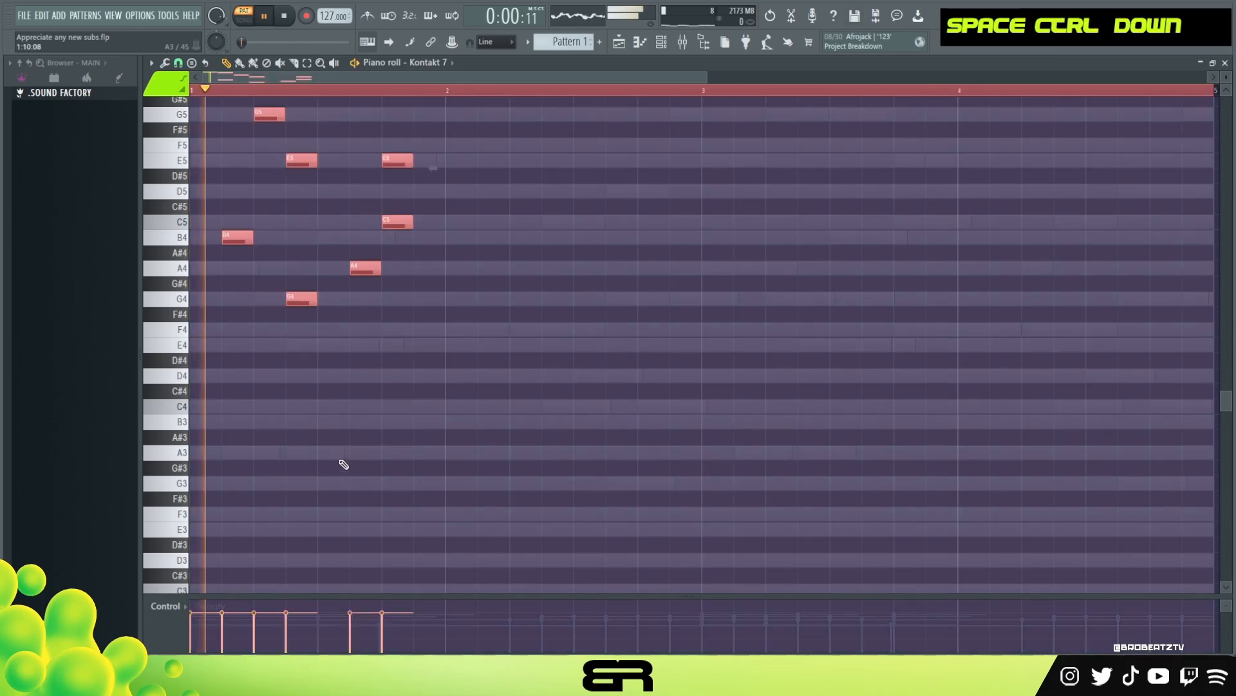
pyautogui.scroll(3, 348, 466)
pyautogui.scroll(-2, 378, 442)
pyautogui.rightClick(428, 461)
pyautogui.press('space')
# - Nudge the last E5 of bar 1 slightly later and stretch it into the middle of bar 2
pyautogui.moveTo(420, 264); pyautogui.dragTo(381, 390)
pyautogui.moveTo(410, 332)
pyautogui.mouseDown()
pyautogui.moveTo(423, 291)
pyautogui.moveTo(415, 338)
pyautogui.moveTo(402, 336)
pyautogui.mouseUp()
pyautogui.scroll(-1, 414, 310)
pyautogui.scroll(1, 413, 310)
pyautogui.scroll(-1, 412, 310)
pyautogui.scroll(-1, 391, 277)
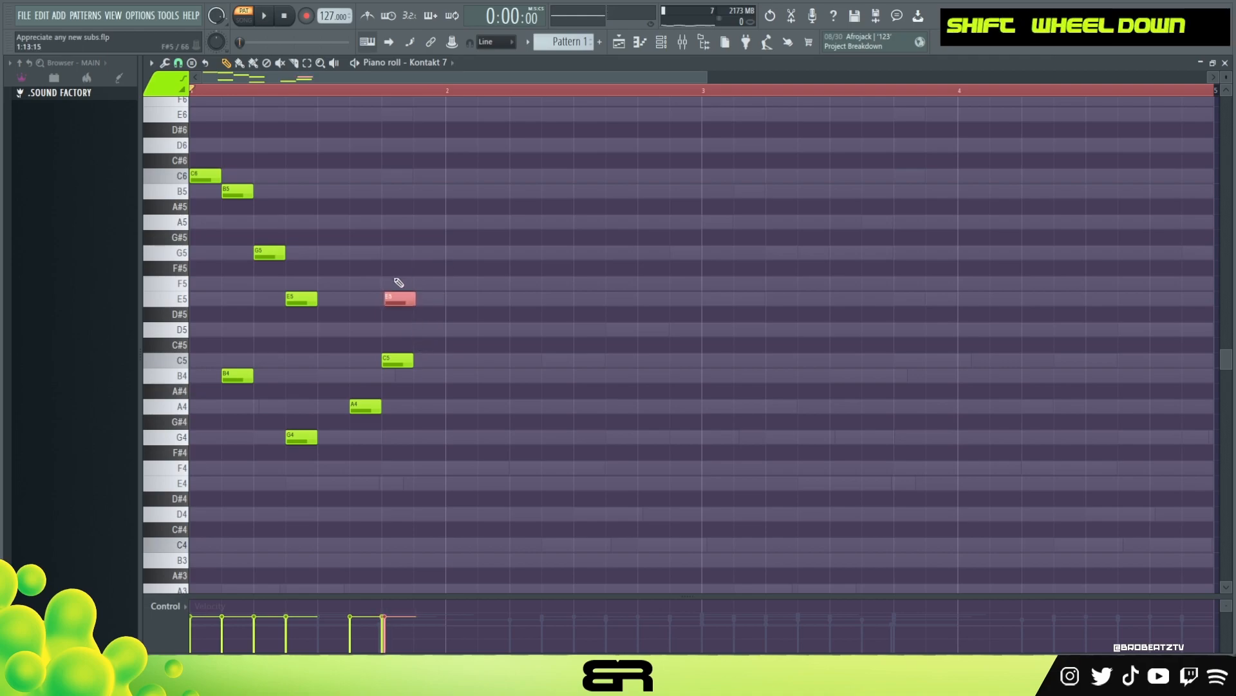
pyautogui.moveTo(415, 294); pyautogui.dragTo(554, 320)
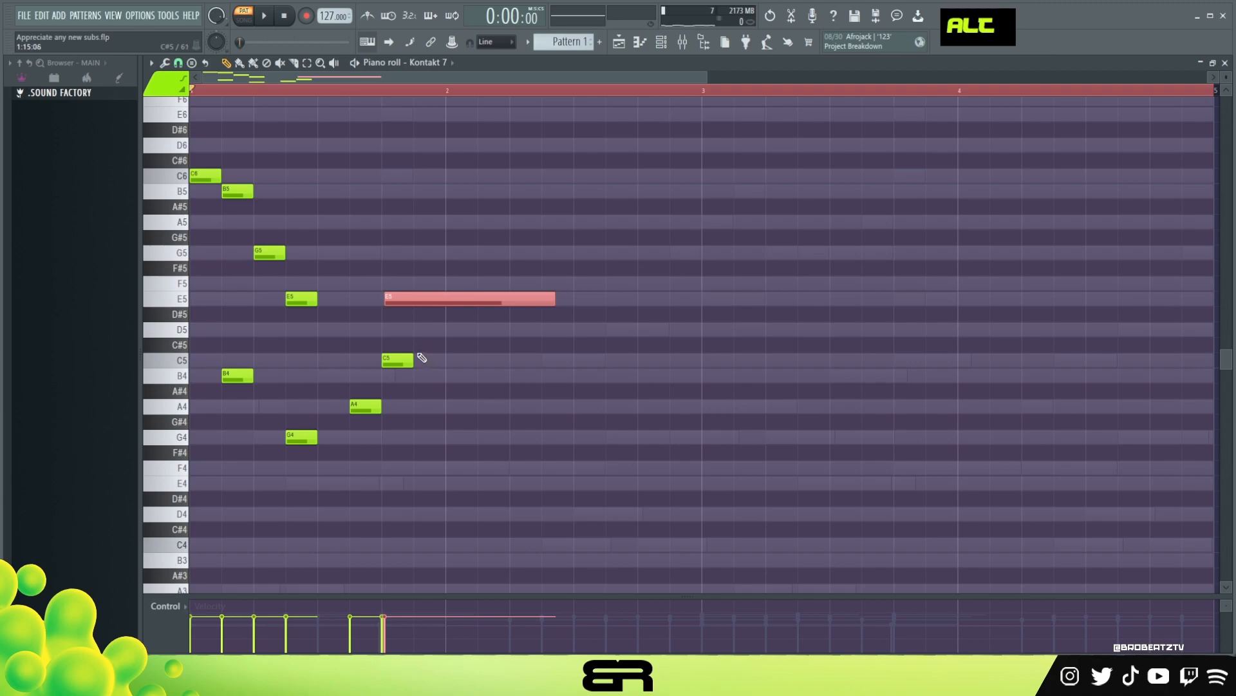
# - Lengthen the first E5, the C6, the B4 and the G4 in bar 1, and play back the result
pyautogui.moveTo(322, 277)
pyautogui.mouseDown()
pyautogui.moveTo(308, 317)
pyautogui.moveTo(375, 302)
pyautogui.mouseUp()
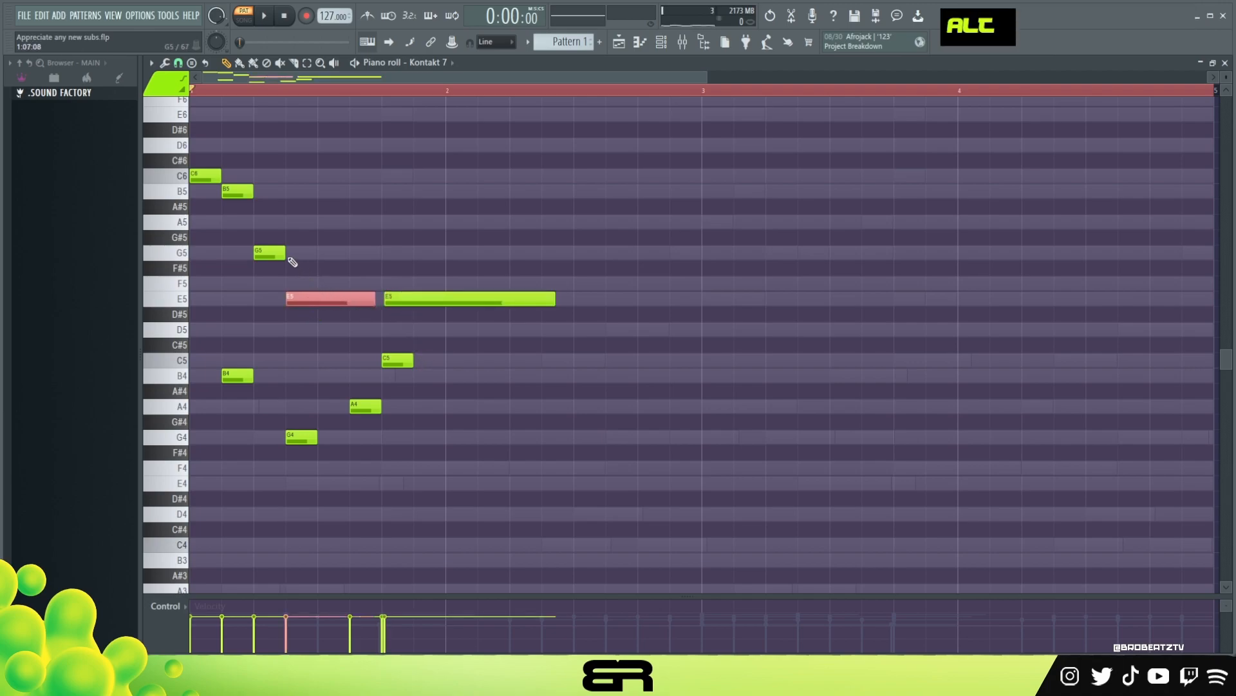
pyautogui.moveTo(222, 173); pyautogui.dragTo(230, 174)
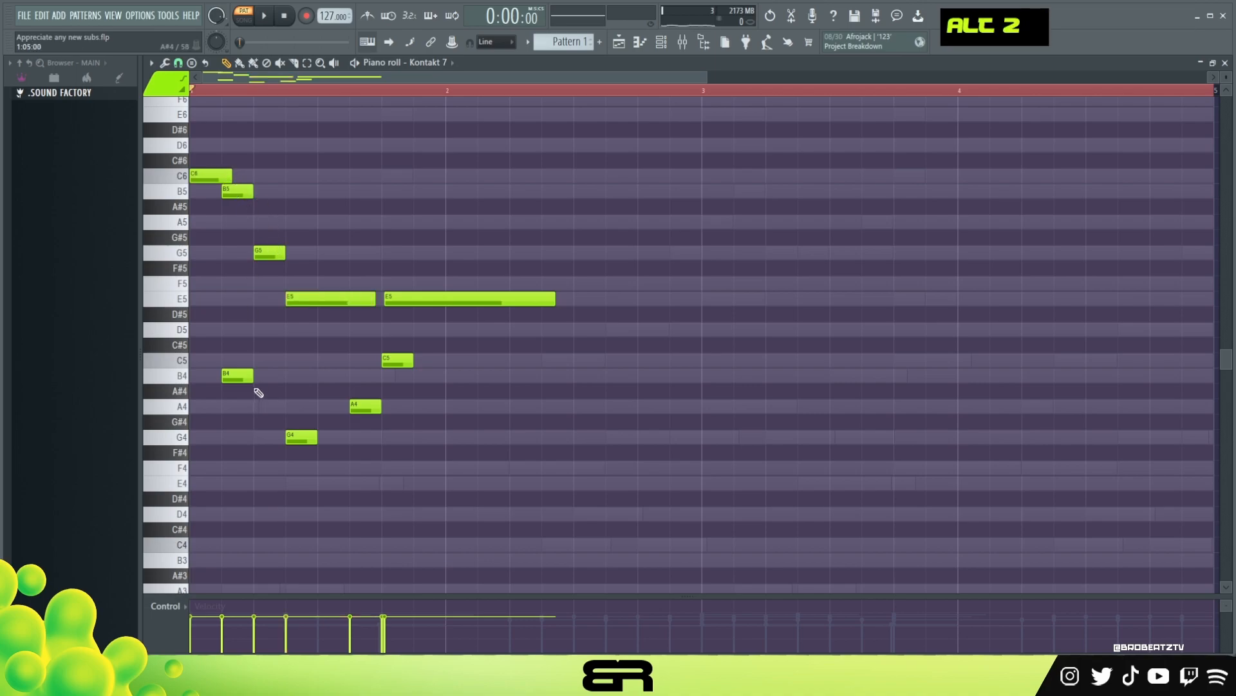
pyautogui.moveTo(253, 377); pyautogui.dragTo(284, 382)
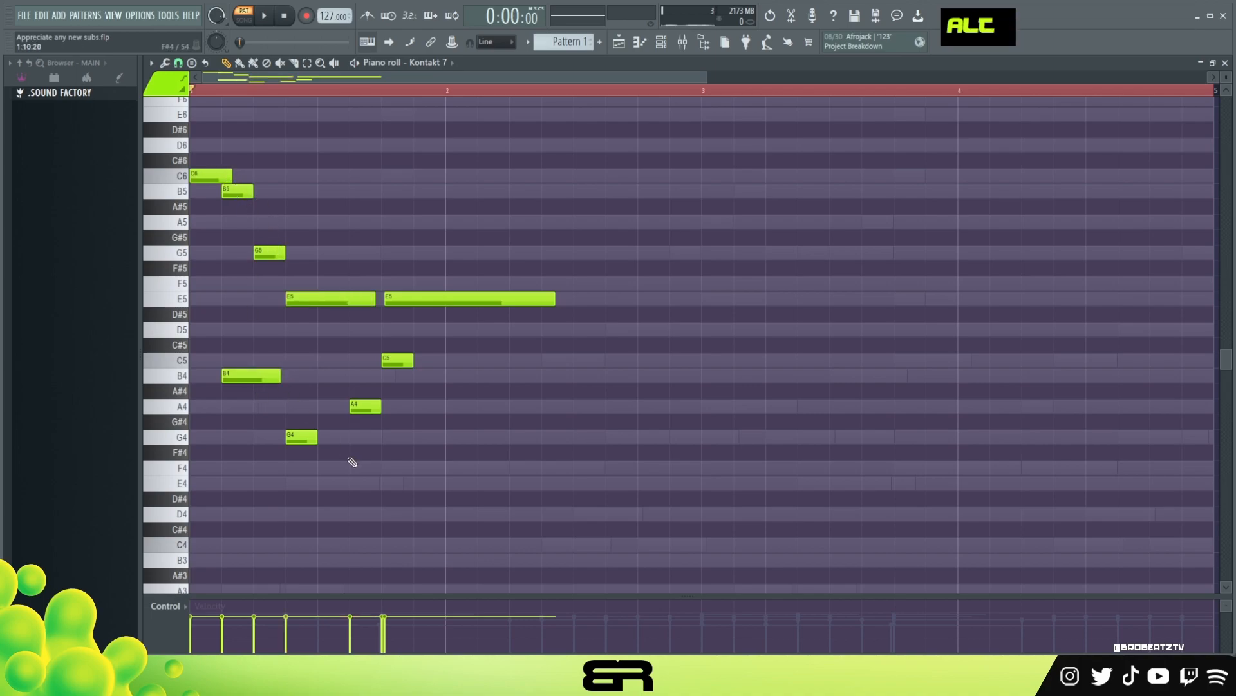
pyautogui.moveTo(316, 440); pyautogui.dragTo(356, 439)
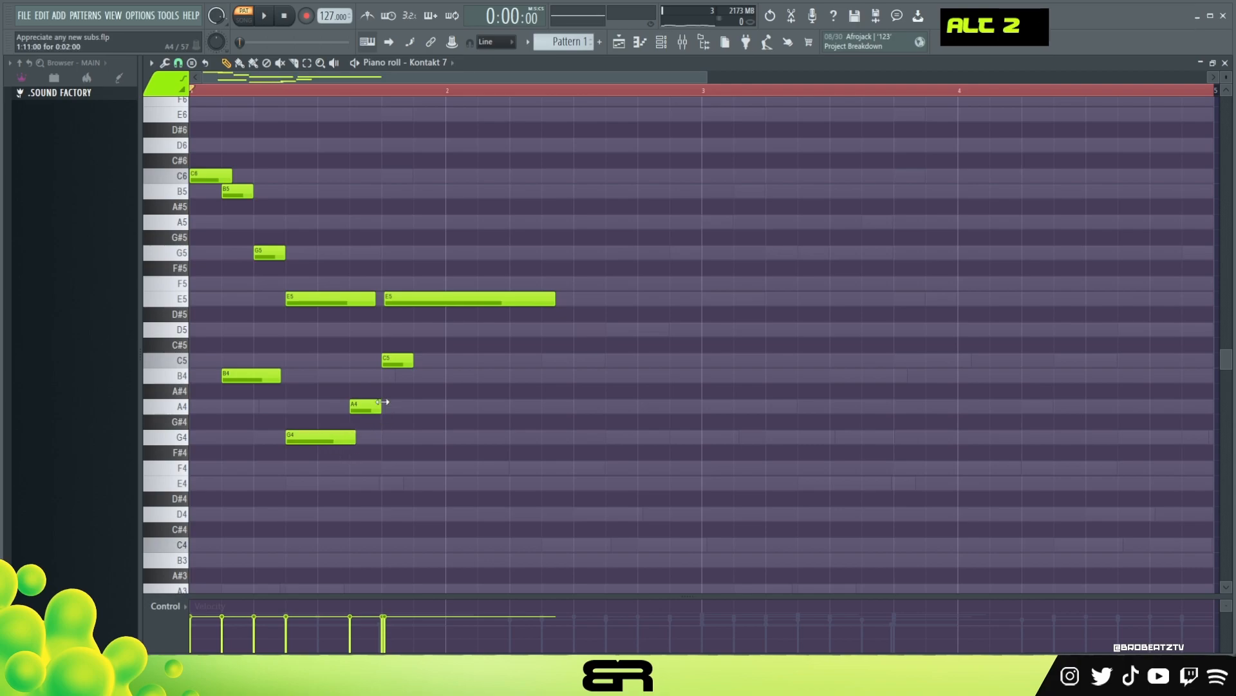
pyautogui.press('space')
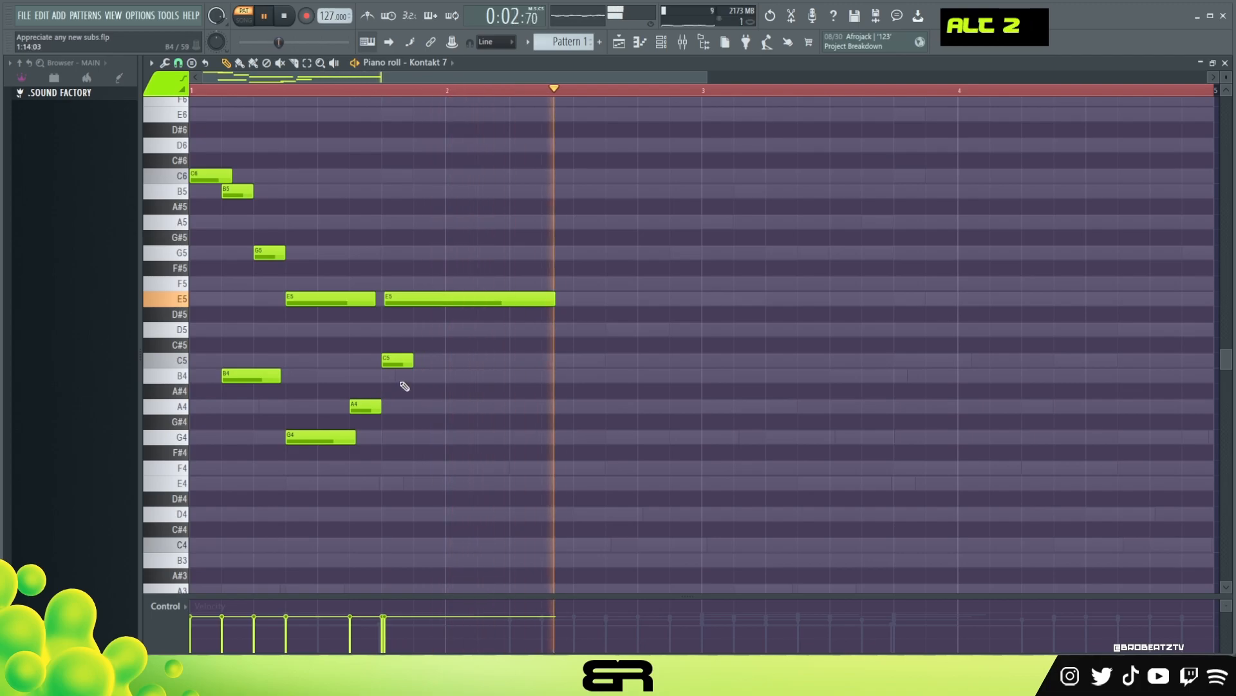
pyautogui.press('space')
# - Slightly lower the velocity of the C5 near the end of bar 1, checking with playback
pyautogui.keyDown('ctrl'); pyautogui.click(400, 360); pyautogui.keyUp('ctrl')
pyautogui.keyDown('alt'); pyautogui.rightClick(473, 380); pyautogui.keyUp('alt')
pyautogui.hotkey('ctrl', 'a')
pyautogui.press('space')
pyautogui.press('space')
pyautogui.press('2')
pyautogui.rightClick(486, 188)
pyautogui.scroll(2, 480, 264)
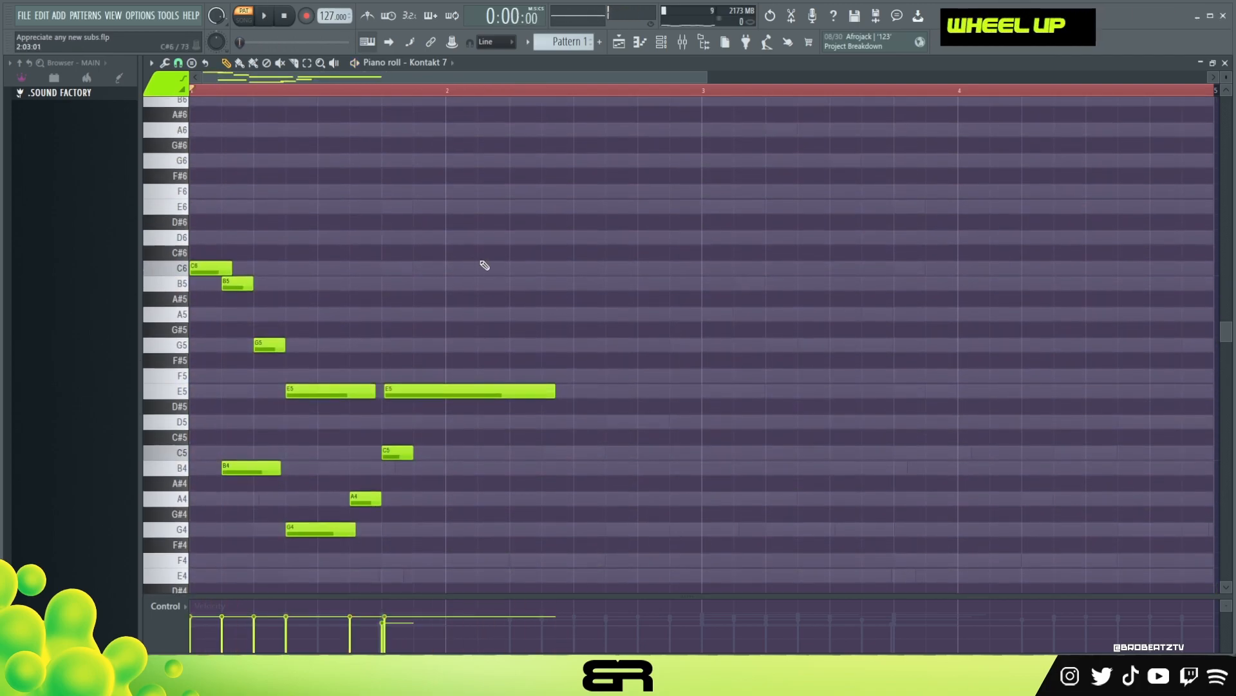
# - Add a very short, softer C6 grace note leading into a D6 in the middle of bar 2
pyautogui.keyDown('ctrl'); pyautogui.click(205, 269); pyautogui.keyUp('ctrl')
pyautogui.moveTo(201, 271); pyautogui.dragTo(547, 267)
pyautogui.keyDown('alt'); pyautogui.click(548, 237); pyautogui.keyUp('alt')
pyautogui.rightClick(562, 242)
pyautogui.keyDown('ctrl'); pyautogui.click(545, 269); pyautogui.keyUp('ctrl')
pyautogui.scroll(-4, 547, 267)
pyautogui.keyDown('ctrl'); pyautogui.click(549, 240); pyautogui.keyUp('ctrl')
pyautogui.scroll(4, 551, 239)
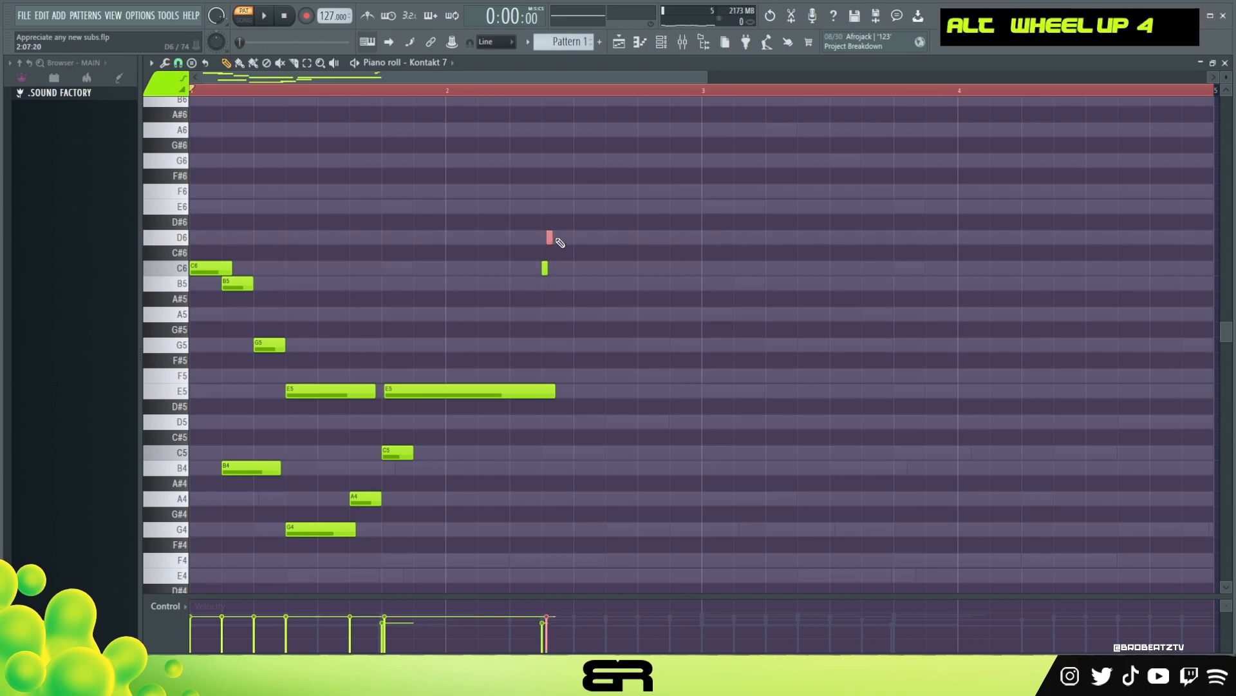
# - Extend the D6 in bar 2 and follow it with a longer C6 and another, longer D6
pyautogui.keyDown('ctrl'); pyautogui.click(544, 268); pyautogui.keyUp('ctrl')
pyautogui.moveTo(570, 238); pyautogui.dragTo(628, 275)
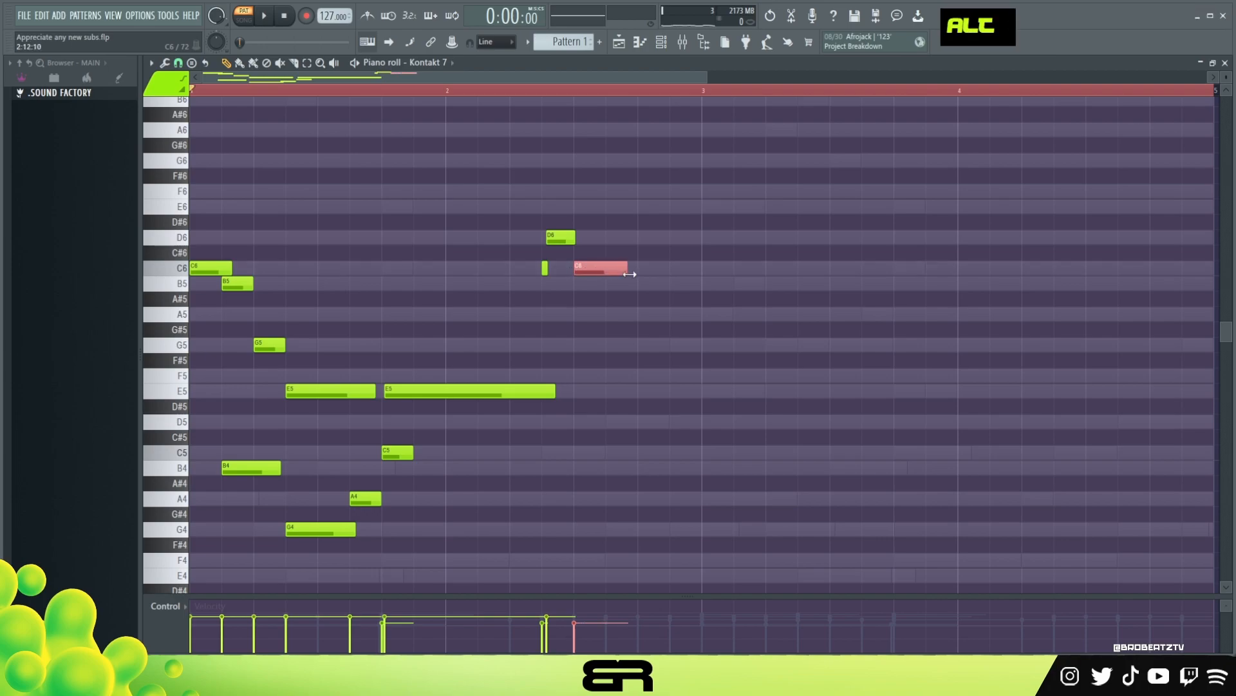
pyautogui.keyDown('shift'); pyautogui.click(567, 236); pyautogui.keyUp('shift')
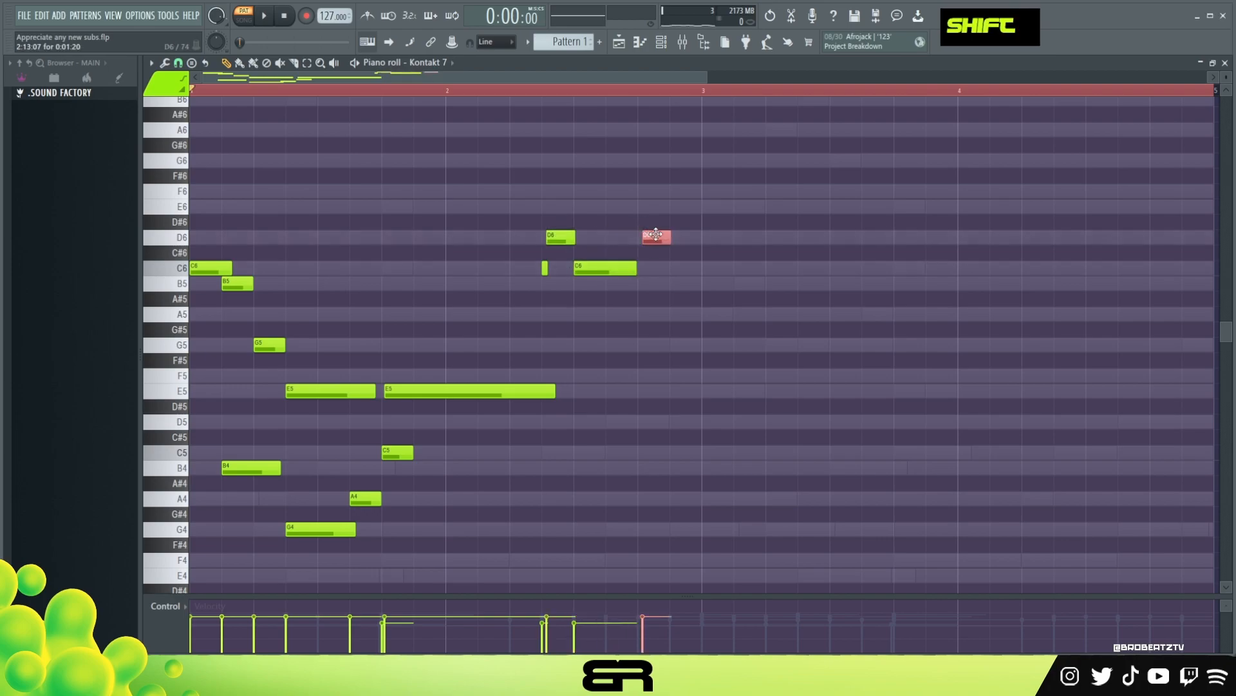
pyautogui.scroll(5, 665, 237)
pyautogui.moveTo(667, 237); pyautogui.dragTo(692, 231)
pyautogui.scroll(-3, 673, 238)
pyautogui.rightClick(345, 367)
# - Copy the G5 from bar 1 to the last step of bar 2
pyautogui.keyDown('ctrl'); pyautogui.click(270, 347); pyautogui.keyUp('ctrl')
pyautogui.moveTo(270, 347); pyautogui.dragTo(693, 363)
pyautogui.rightClick(693, 362)
# - Copy the last D6 of bar 2 as an E6 at the start of bar 3 and as a D6 at that bar's end
pyautogui.moveTo(655, 237); pyautogui.dragTo(718, 204)
pyautogui.moveTo(663, 236); pyautogui.dragTo(922, 274)
pyautogui.moveTo(701, 199); pyautogui.dragTo(770, 232)
pyautogui.rightClick(784, 306)
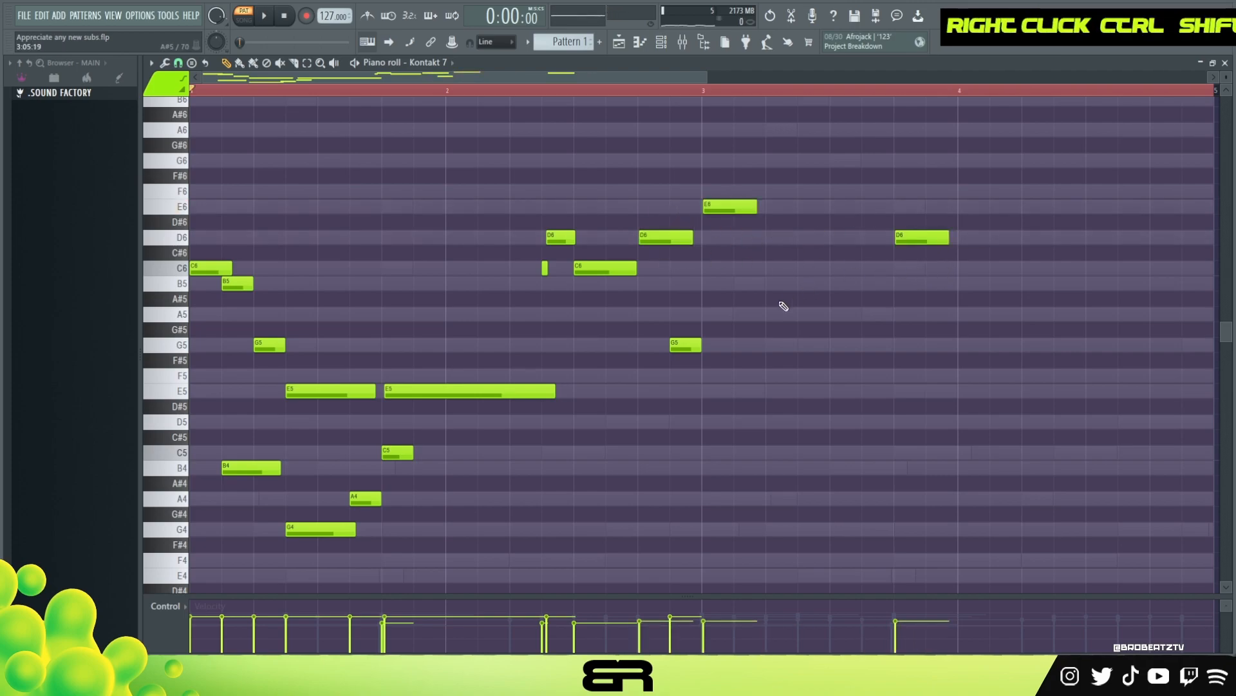
# - Build a short B5, C6, B5 figure at the start of bar 4, checking with playback
pyautogui.moveTo(341, 259); pyautogui.dragTo(987, 311)
pyautogui.press('space')
pyautogui.scroll(-3, 775, 303)
pyautogui.scroll(2, 1008, 268)
pyautogui.moveTo(999, 235); pyautogui.dragTo(968, 241)
pyautogui.keyDown('alt'); pyautogui.click(993, 238); pyautogui.keyUp('alt')
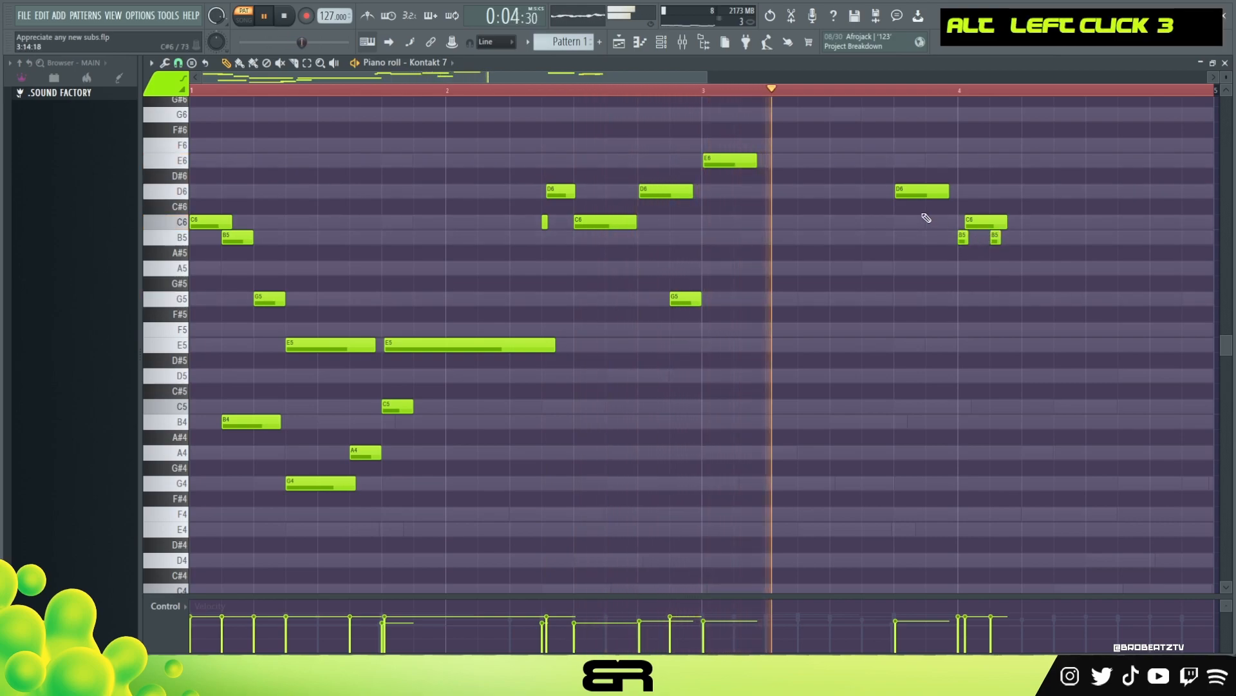
pyautogui.press('space')
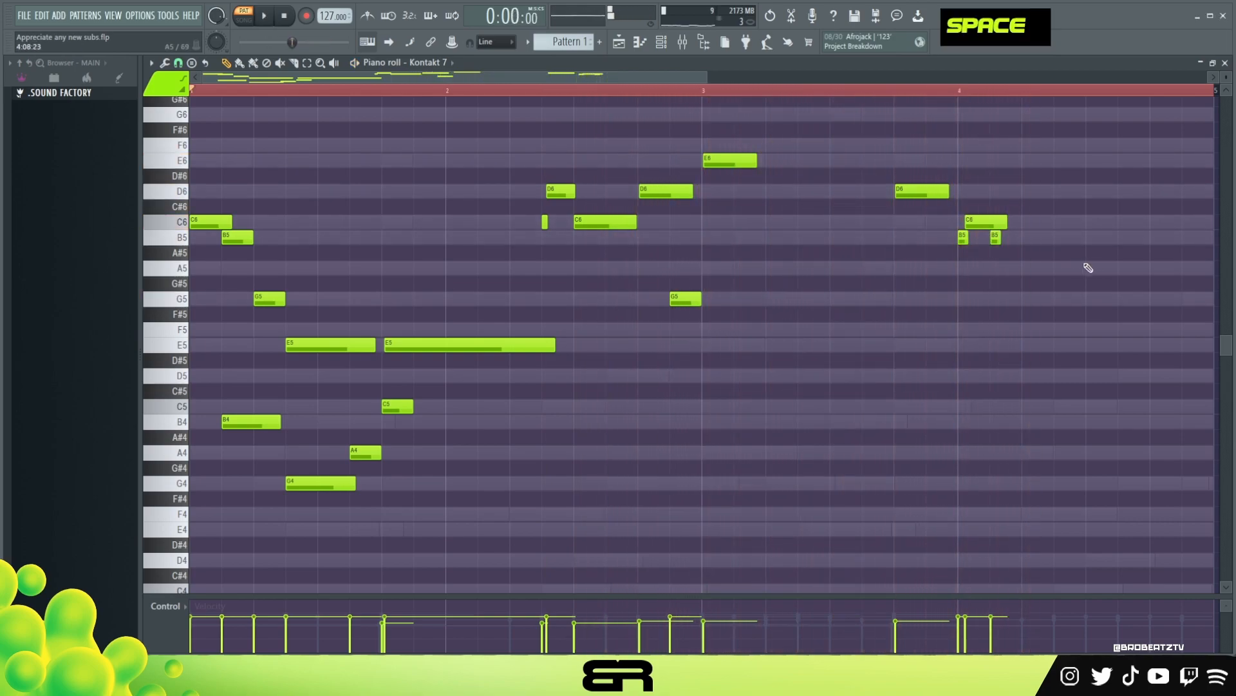
# - Lengthen the second B5 in bar 4 and follow it with two G5 notes of the same length
pyautogui.moveTo(1000, 239); pyautogui.dragTo(1172, 302)
pyautogui.keyDown('ctrl'); pyautogui.click(1027, 238); pyautogui.keyUp('ctrl')
pyautogui.keyDown('ctrl'); pyautogui.click(1088, 305); pyautogui.keyUp('ctrl')
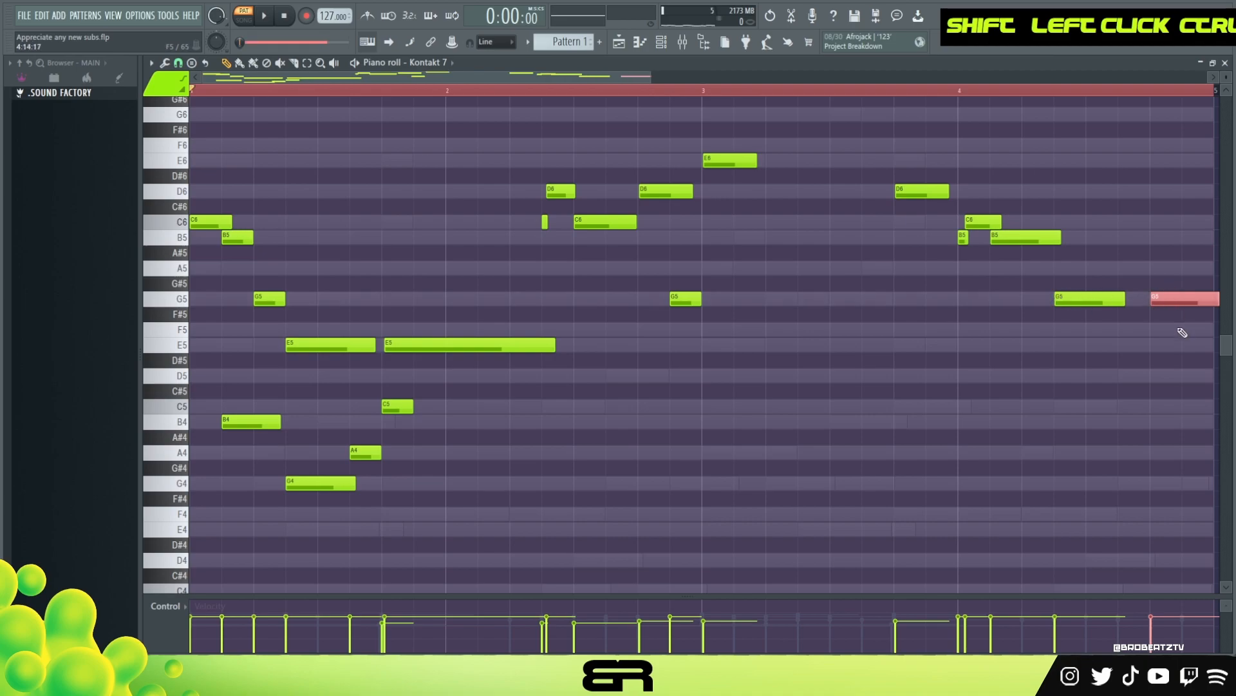
pyautogui.rightClick(1160, 255)
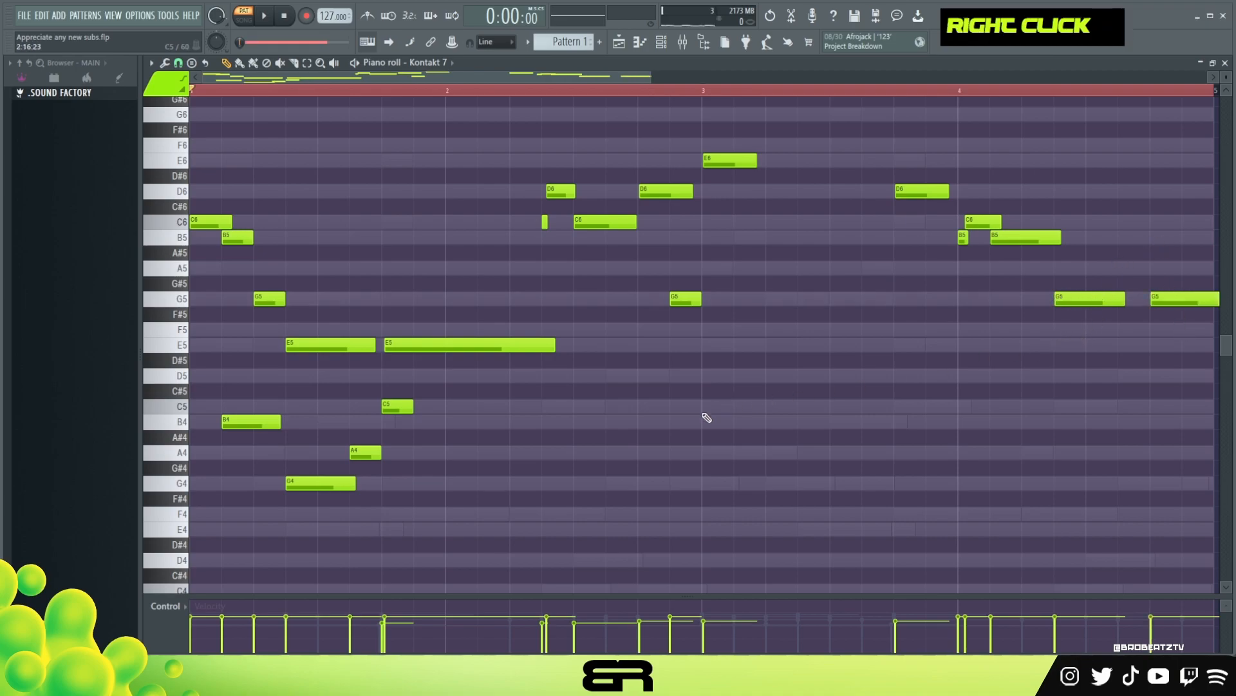
# - Insert an F5 between bar 4's G5 notes and stretch bar 3's E6 over the start of the next D6, checking with playback
pyautogui.hscroll(2, 832, 87)
pyautogui.click(832, 89)
pyautogui.press('space')
pyautogui.press('space')
pyautogui.press('alt')
pyautogui.moveTo(694, 162); pyautogui.dragTo(848, 163)
pyautogui.press('space')
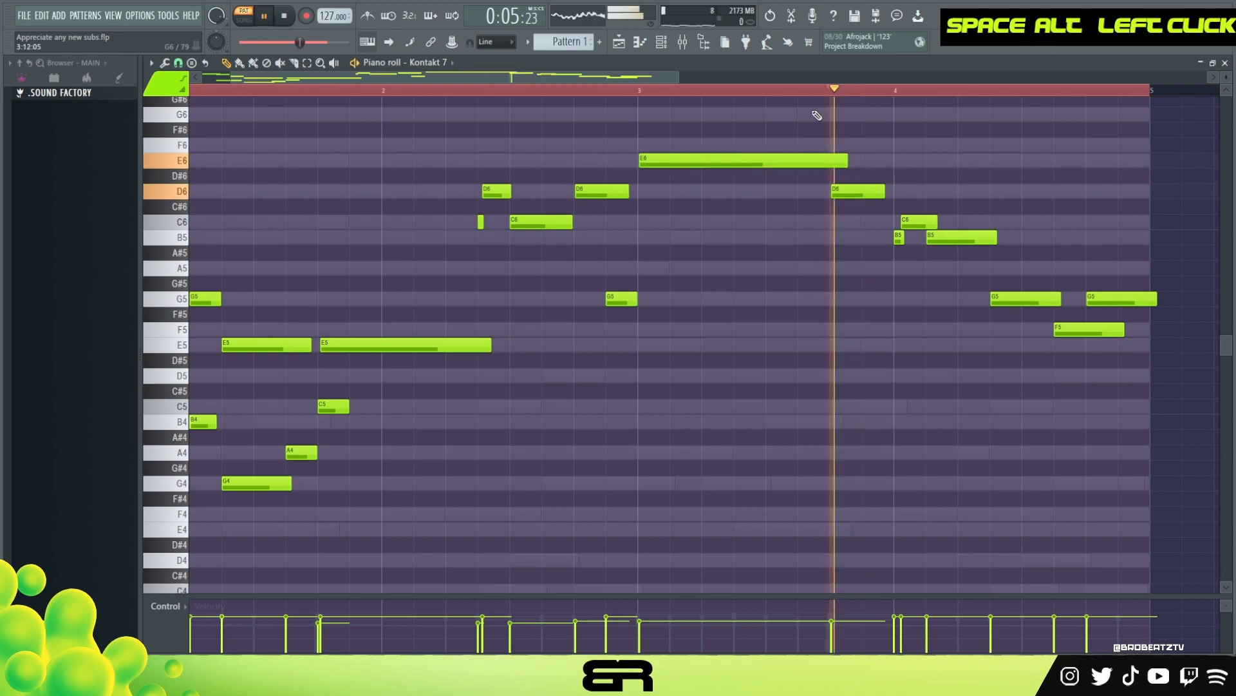
# - Raise the velocity of the C6 near the start of bar 4 and stop playback
pyautogui.keyDown('ctrl'); pyautogui.click(909, 219); pyautogui.keyUp('ctrl')
pyautogui.rightClick(983, 211)
pyautogui.keyDown('ctrl'); pyautogui.click(920, 221); pyautogui.keyUp('ctrl')
pyautogui.scroll(2, 935, 236)
pyautogui.press('space')
# - Lower the F5 in bar 4 to E5 and reduce the velocity of the long B5, checking with playback
pyautogui.moveTo(1078, 327); pyautogui.dragTo(1081, 336)
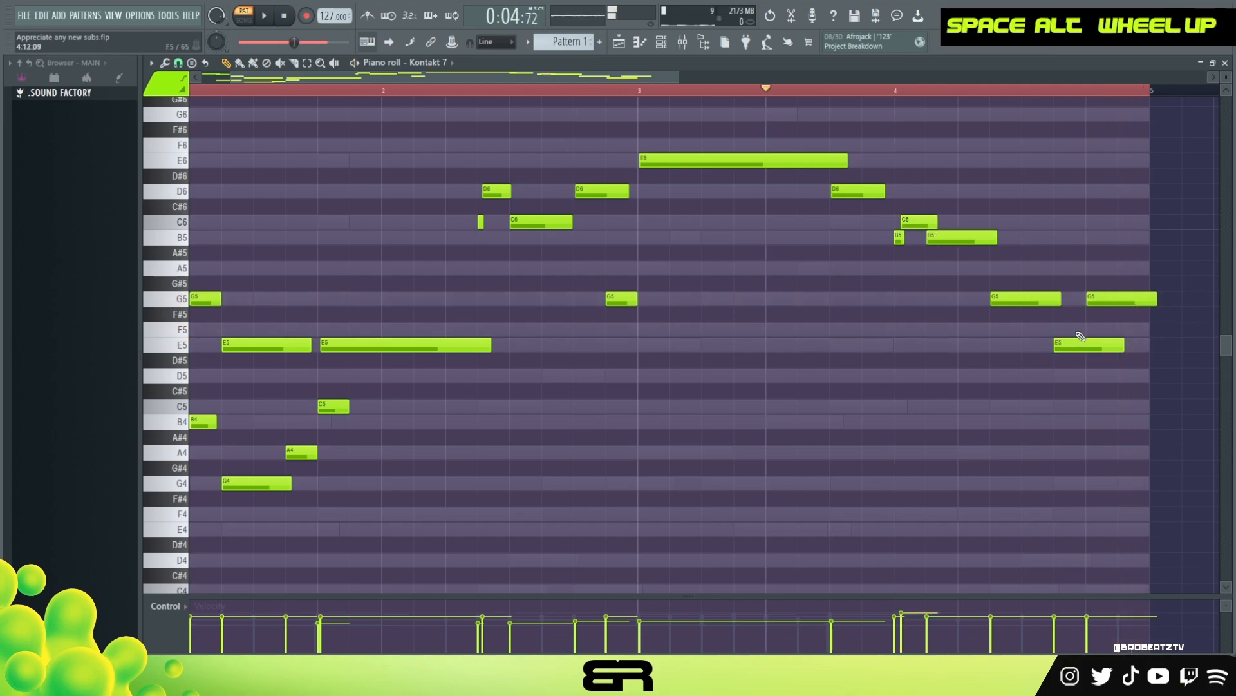
pyautogui.moveTo(920, 217); pyautogui.dragTo(963, 243)
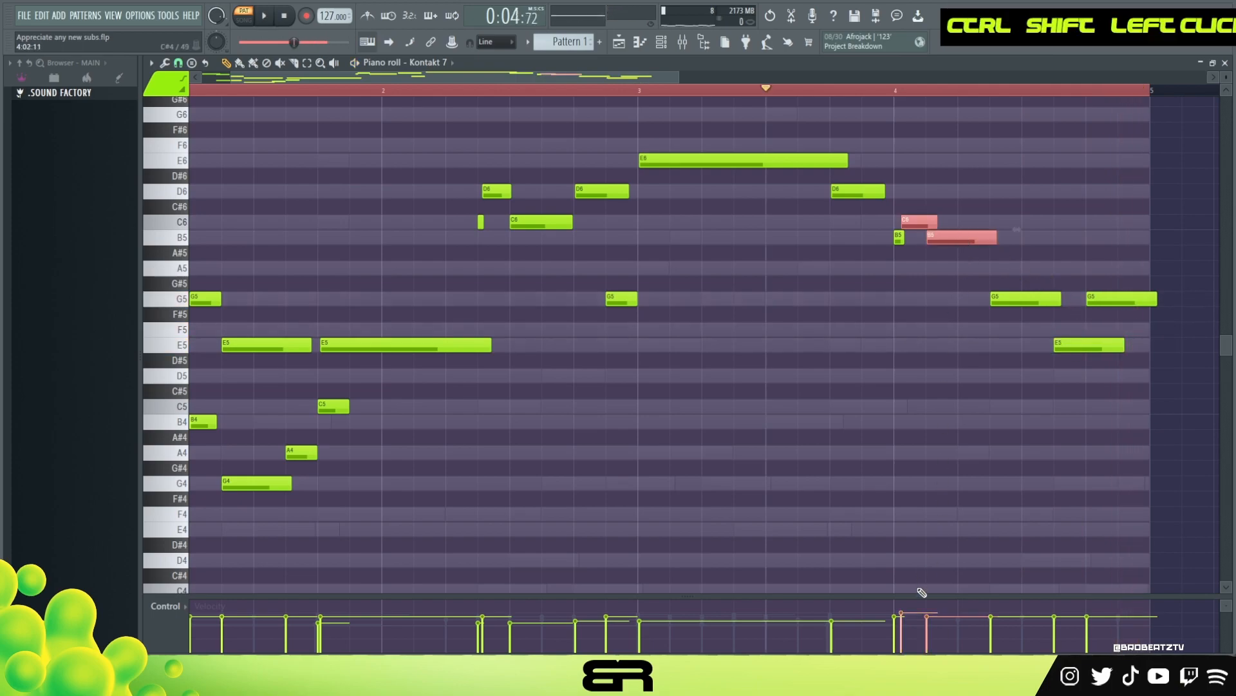
pyautogui.rightClick(1024, 351)
pyautogui.press('space')
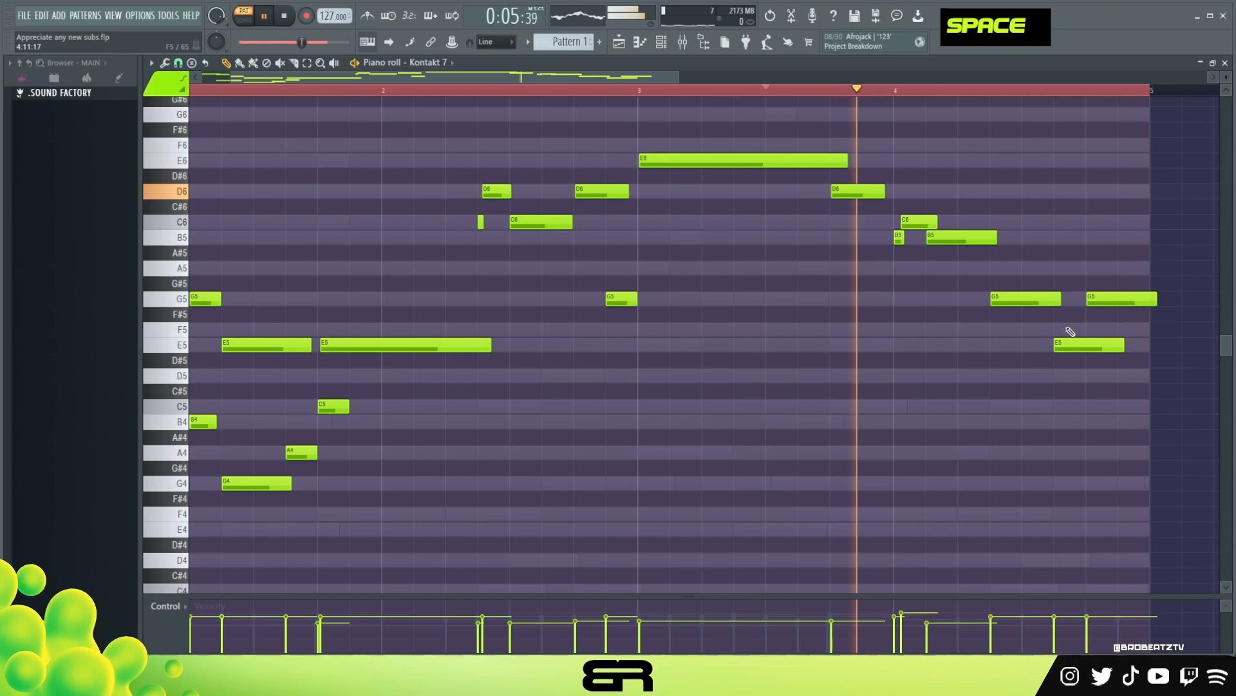
pyautogui.press('ctrl')
pyautogui.press('space')
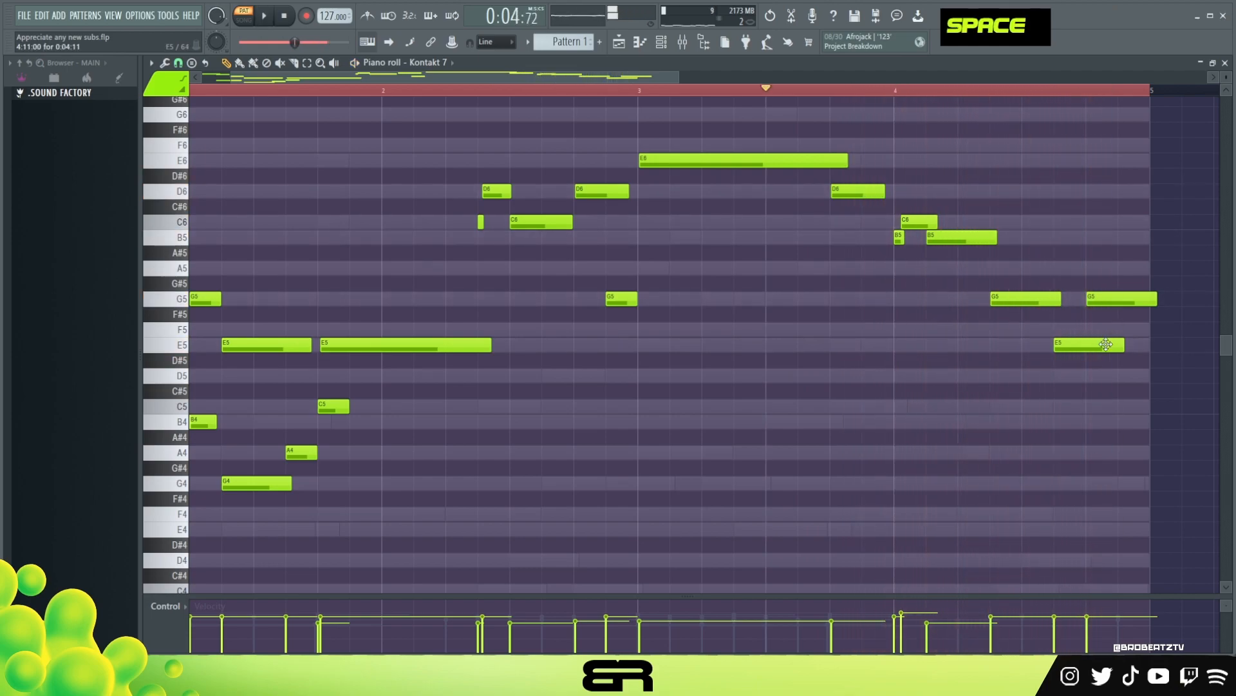
# - Lower the E5 in bar 4 to D5 and add a D4 copy one step earlier, checking with playback
pyautogui.moveTo(1107, 345); pyautogui.dragTo(1056, 377)
pyautogui.press('space')
pyautogui.press('space')
pyautogui.hotkey('ctrl', 'Down')
pyautogui.press('space')
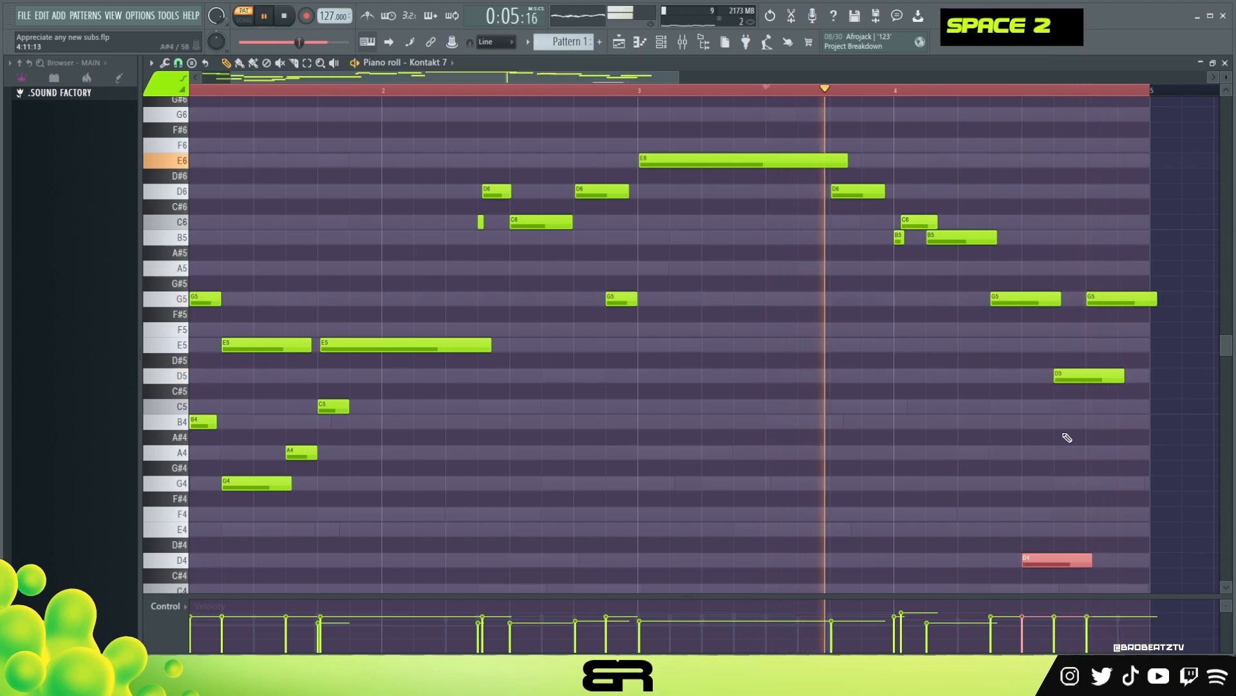
# - Reduce the velocity of the D4 in bar 4 and stop playback
pyautogui.keyDown('alt'); pyautogui.scroll(-2, 1069, 435); pyautogui.keyUp('alt')
pyautogui.press('space')
# - Add a softer G4 right after bar 4's last G5 as an octave-lower copy, shortening both notes so the phrase ends within the bar
pyautogui.moveTo(1102, 282)
pyautogui.mouseDown()
pyautogui.moveTo(1107, 312)
pyautogui.moveTo(1157, 288)
pyautogui.moveTo(1105, 314)
pyautogui.mouseUp()
pyautogui.rightClick(1148, 288)
pyautogui.moveTo(1103, 299); pyautogui.dragTo(1127, 297)
pyautogui.hotkey('ctrl', 'Down')
pyautogui.keyDown('ctrl'); pyautogui.keyDown('shift'); pyautogui.click(1159, 483); pyautogui.keyUp('shift'); pyautogui.keyUp('ctrl')
pyautogui.moveTo(1188, 483); pyautogui.dragTo(1150, 484)
pyautogui.scroll(-2, 1138, 442)
pyautogui.moveTo(1132, 427); pyautogui.dragTo(1130, 489)
pyautogui.scroll(-4, 1141, 490)
pyautogui.rightClick(1006, 423)
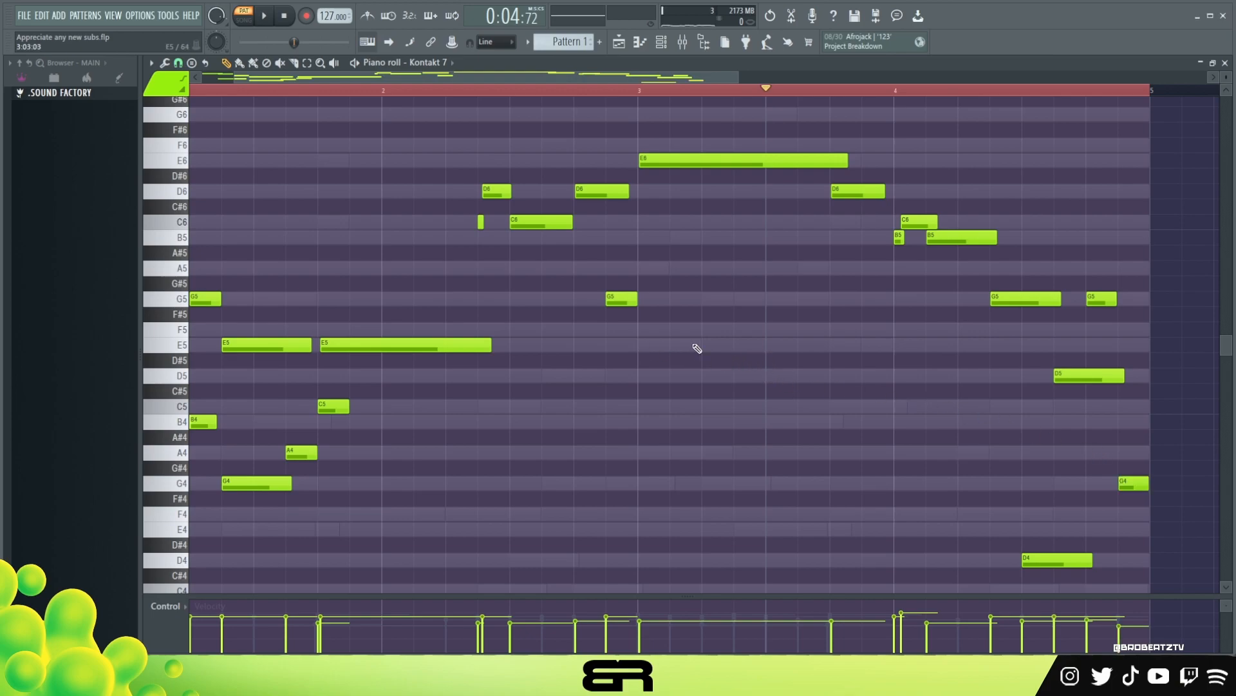
# - Add low A2, E2 and F2 notes in bar 1, lengthen the A2 and F2, and copy the group to bars 3 and 4
pyautogui.scroll(-3, 485, 342)
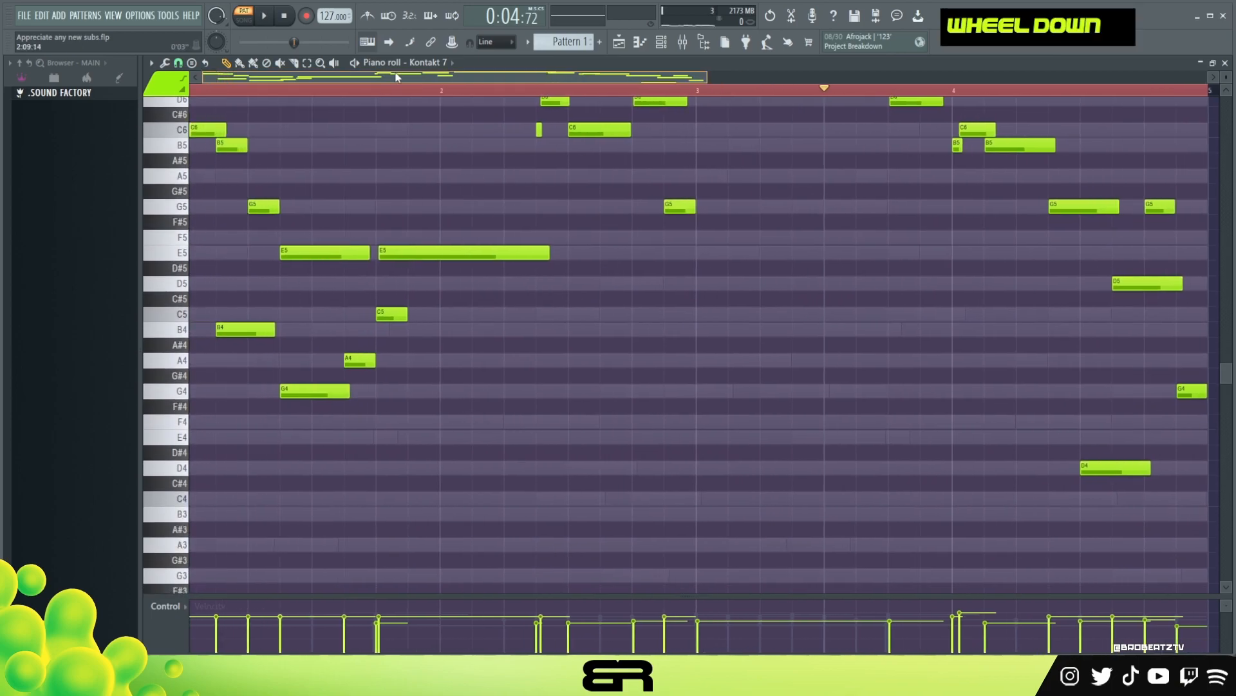
pyautogui.scroll(-10, 459, 216)
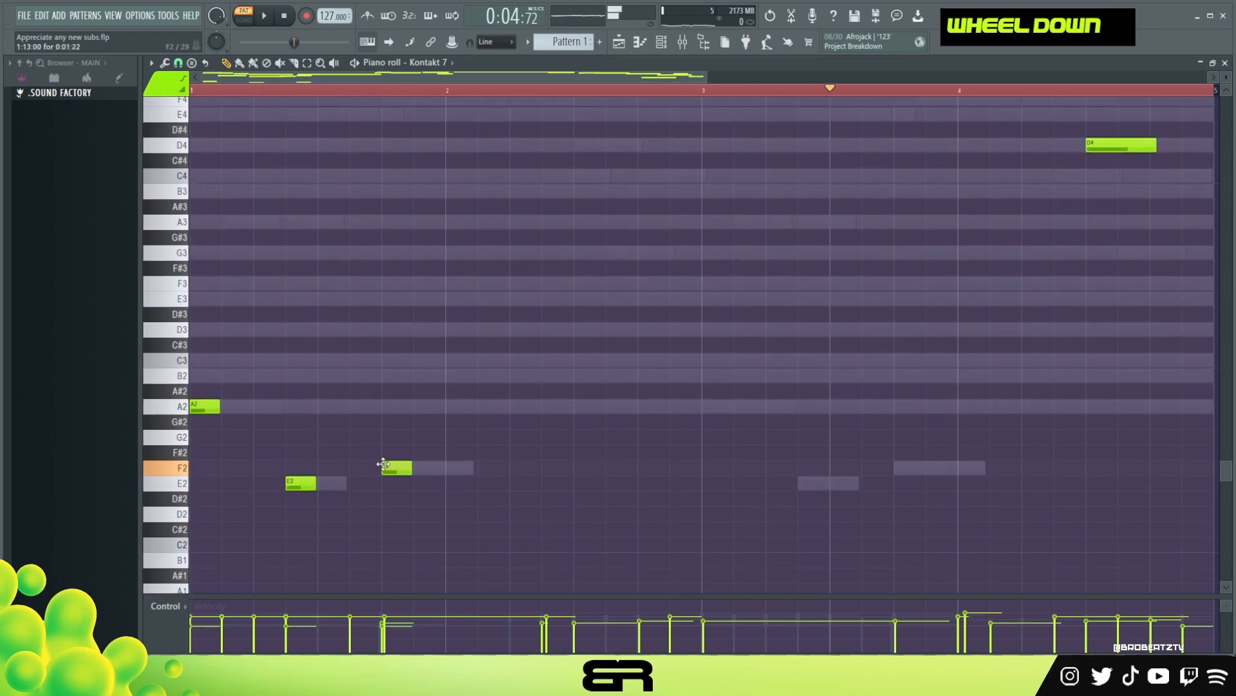
pyautogui.moveTo(410, 469); pyautogui.dragTo(458, 468)
pyautogui.moveTo(454, 535); pyautogui.dragTo(758, 383)
pyautogui.moveTo(281, 383); pyautogui.dragTo(259, 409)
pyautogui.moveTo(1117, 367); pyautogui.dragTo(251, 568)
# - Adjust the velocity of the selected low A2, E2 and F2 notes, checking with playback from the start
pyautogui.scroll(6, 398, 469)
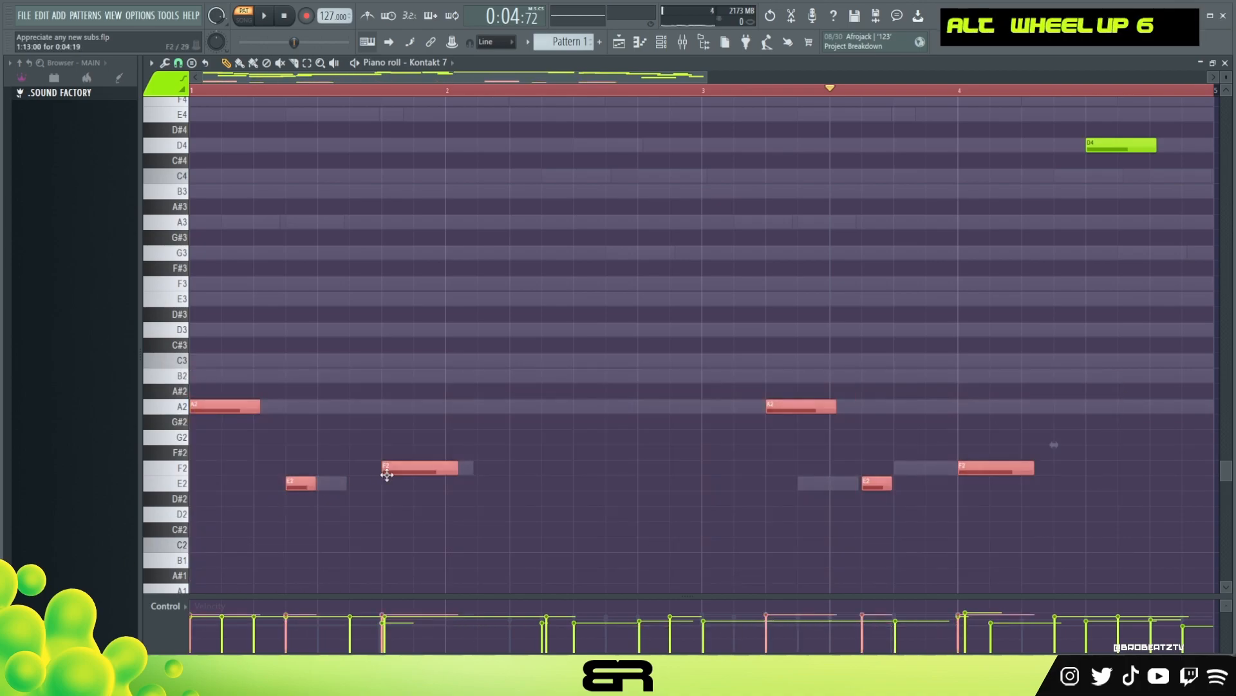
pyautogui.press('space')
pyautogui.scroll(-3, 398, 469)
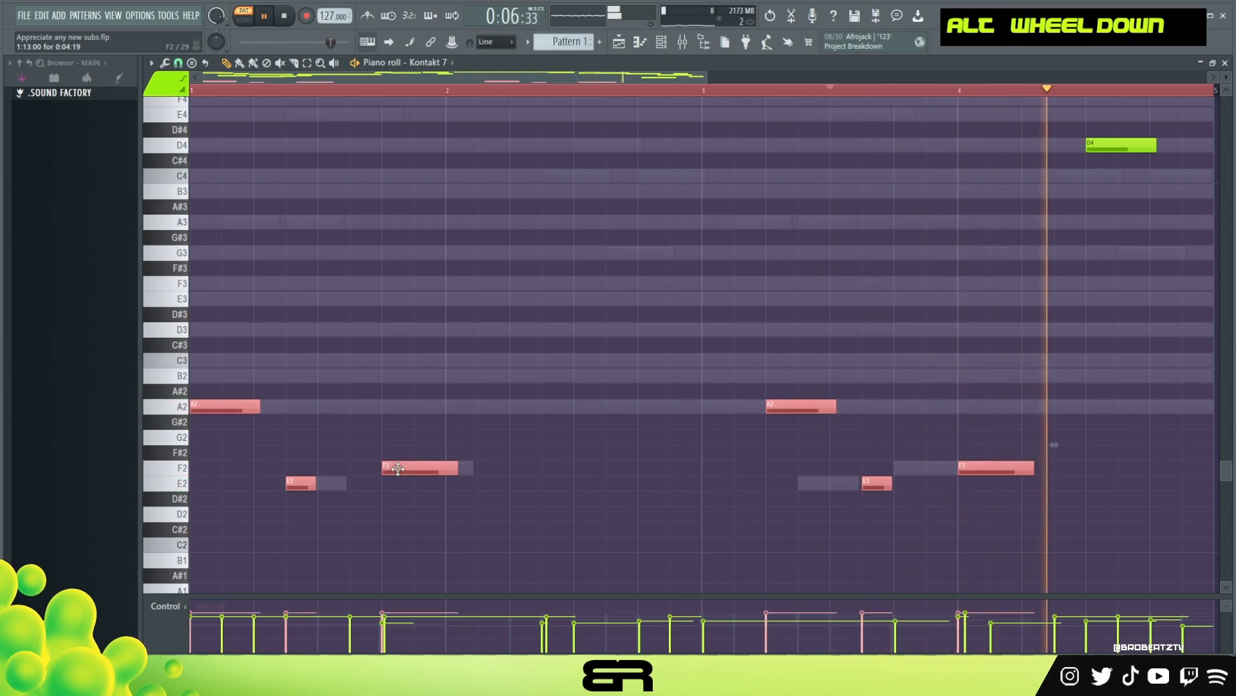
pyautogui.press('space')
pyautogui.press('space')
pyautogui.press('space')
pyautogui.click(195, 91)
pyautogui.press('space')
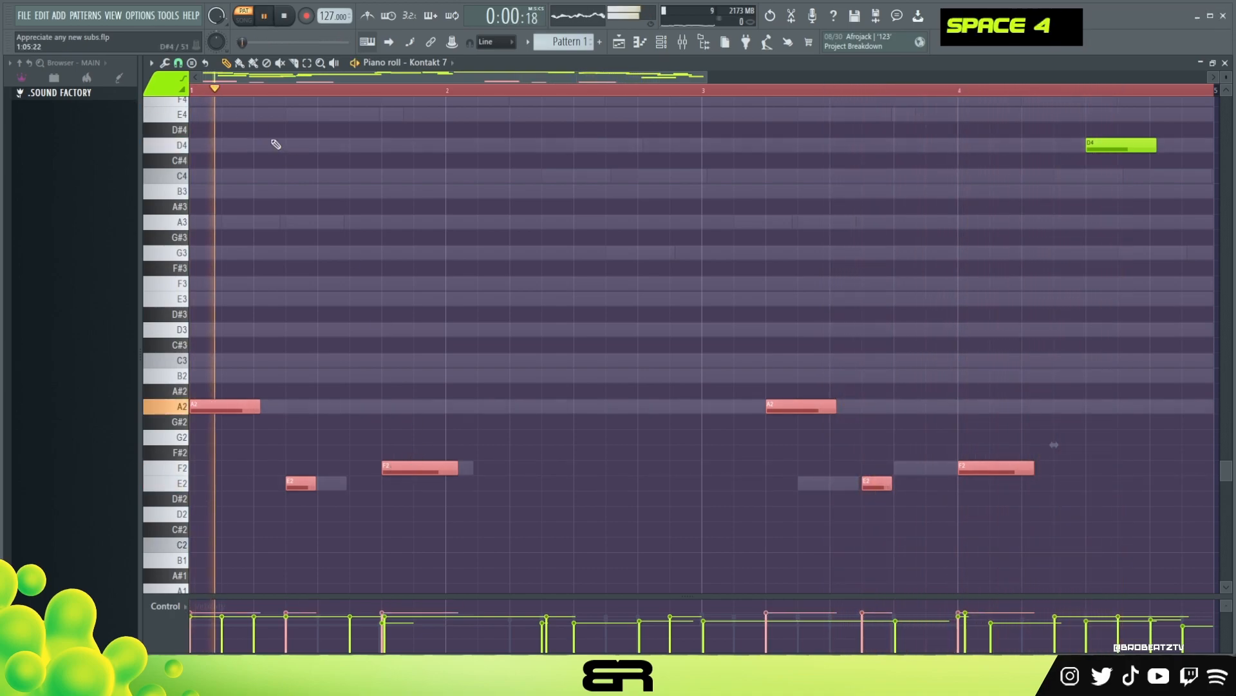
pyautogui.press('space')
# - Shorten both F2 notes to about half their length, checking with playback
pyautogui.moveTo(446, 407); pyautogui.dragTo(449, 512)
pyautogui.moveTo(1013, 435); pyautogui.dragTo(997, 468)
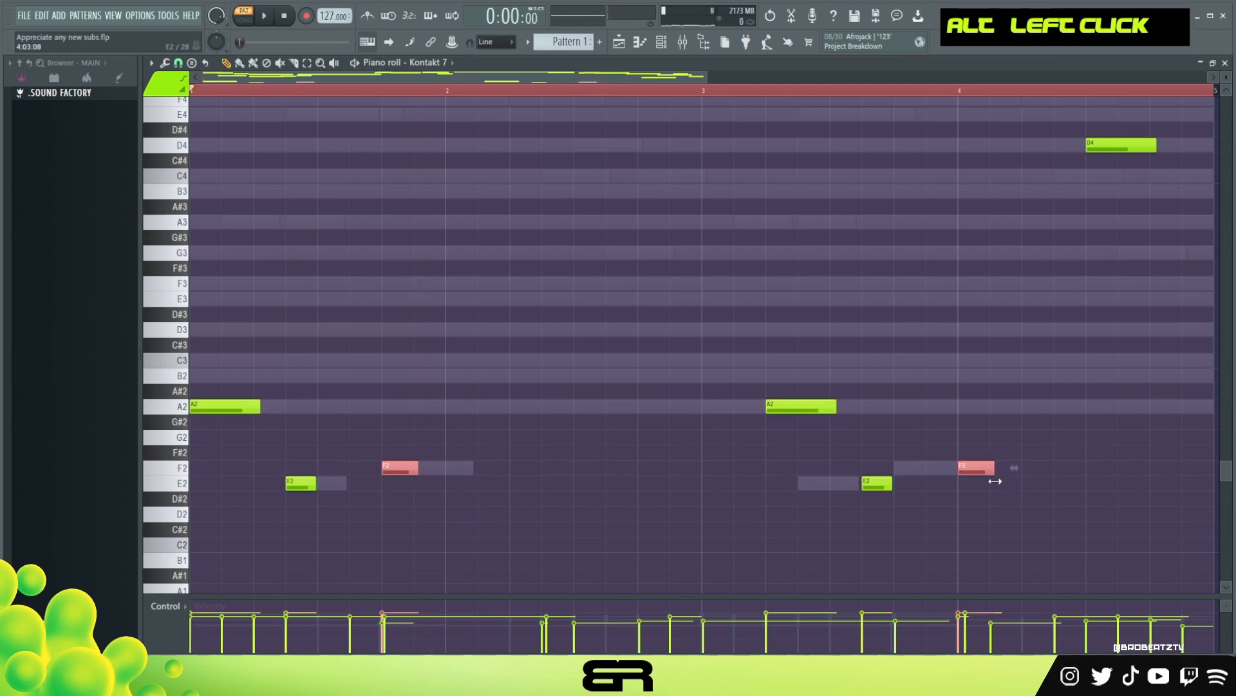
pyautogui.press('space')
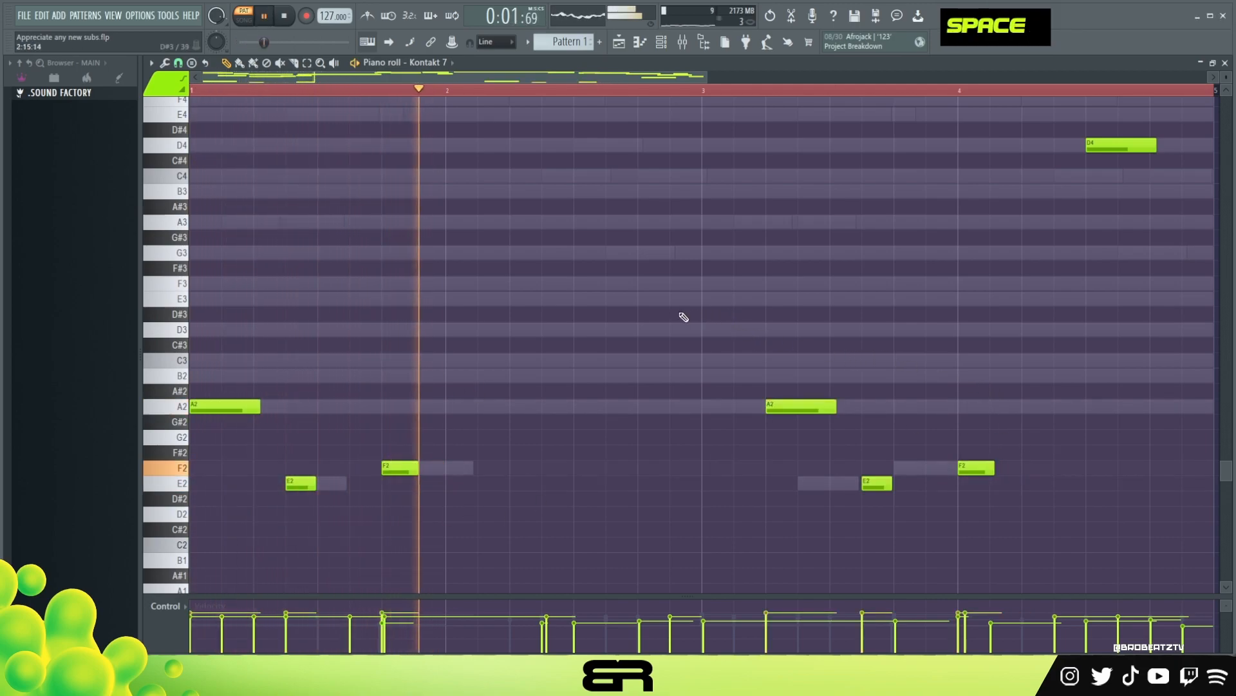
pyautogui.press('space')
# - Show the whole note range, bring up the channel rack and play the full pattern with all Kontakt 7 layers
pyautogui.scroll(5, 588, 330)
pyautogui.keyDown('ctrl'); pyautogui.rightClick(588, 330); pyautogui.keyUp('ctrl')
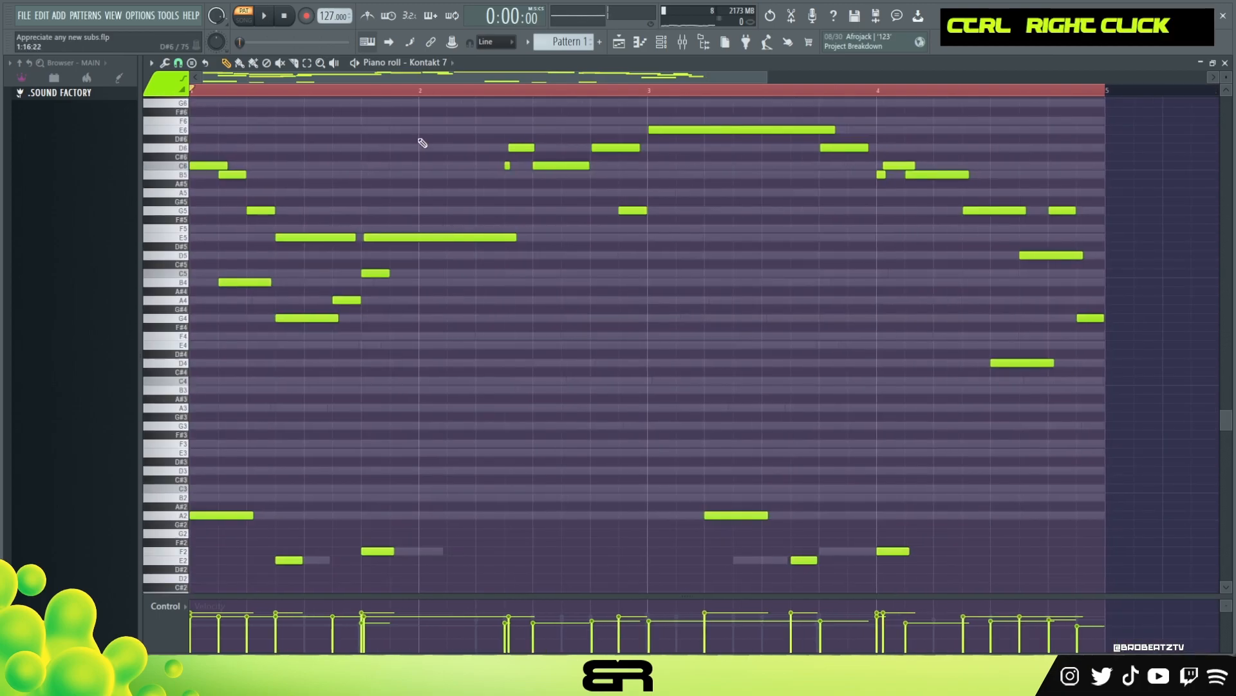
pyautogui.doubleClick(420, 91)
pyautogui.click(661, 42)
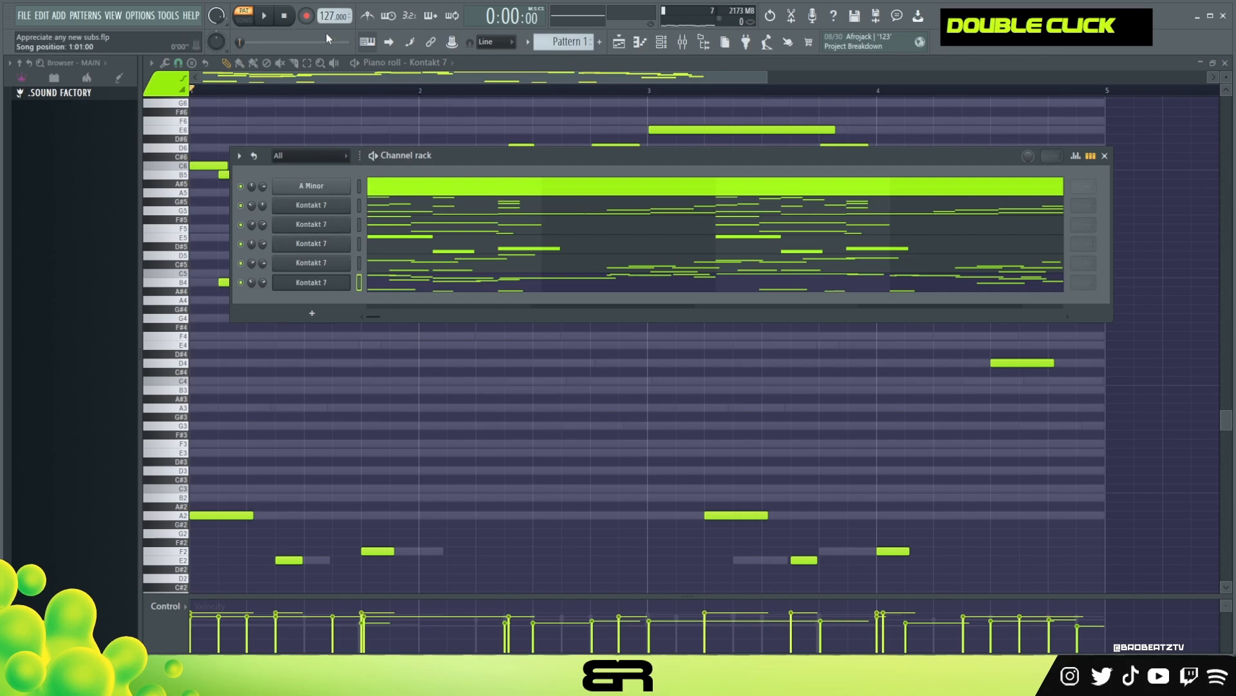
pyautogui.press('space')
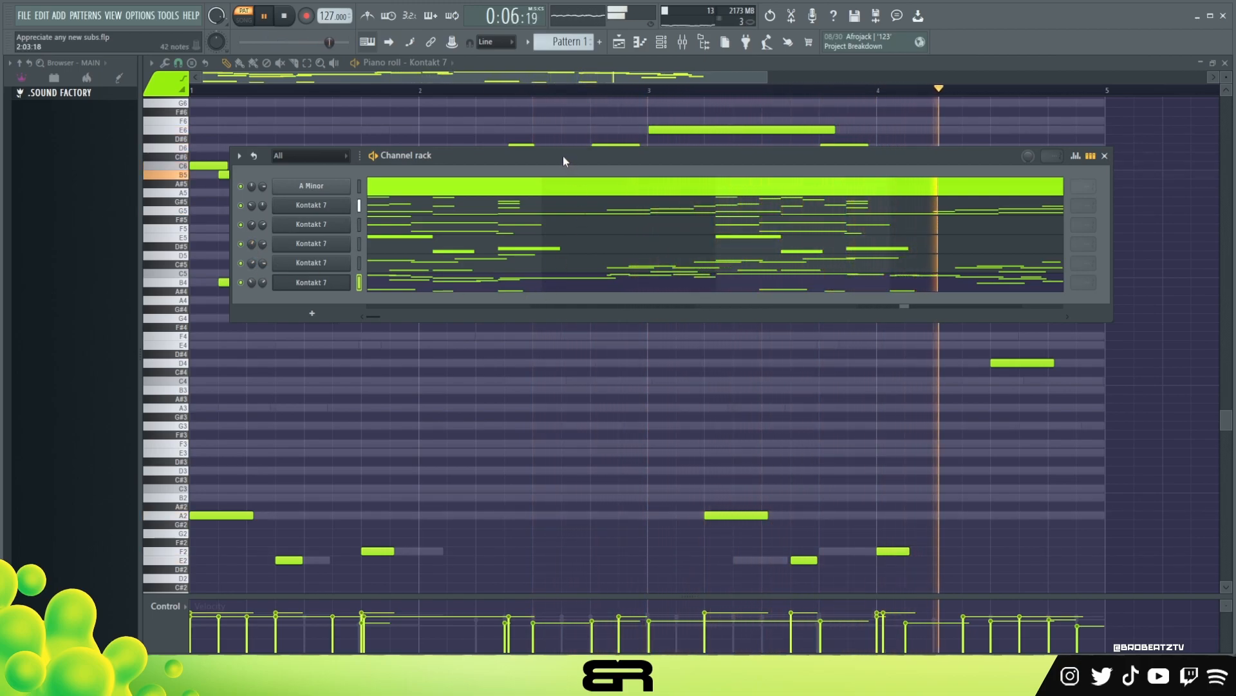
pyautogui.moveTo(562, 156); pyautogui.dragTo(583, 149)
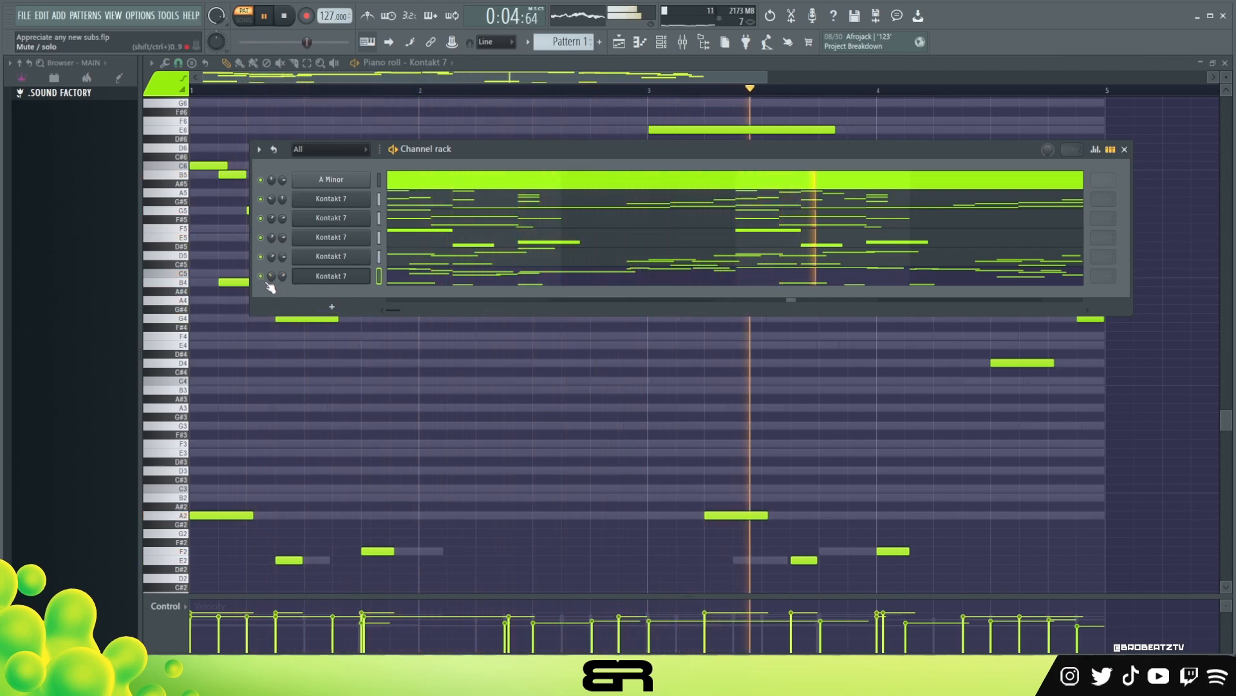
pyautogui.press('space')
pyautogui.moveTo(436, 148); pyautogui.dragTo(436, 125)
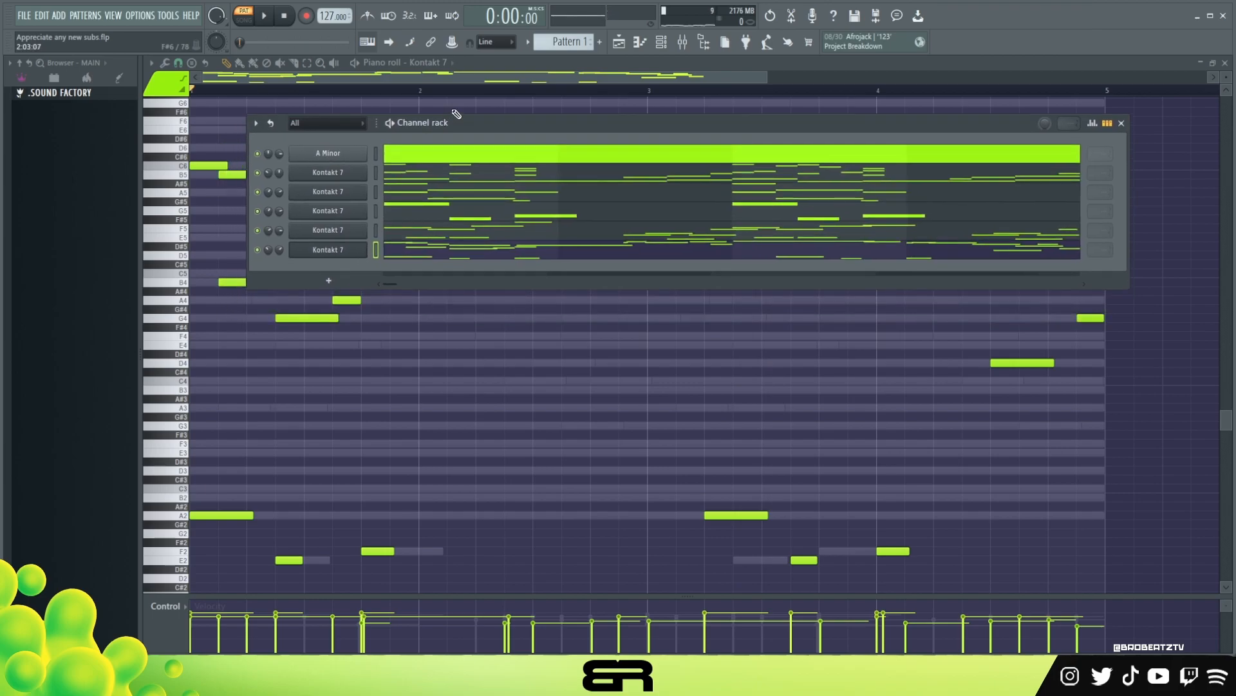
pyautogui.moveTo(464, 122); pyautogui.dragTo(478, 104)
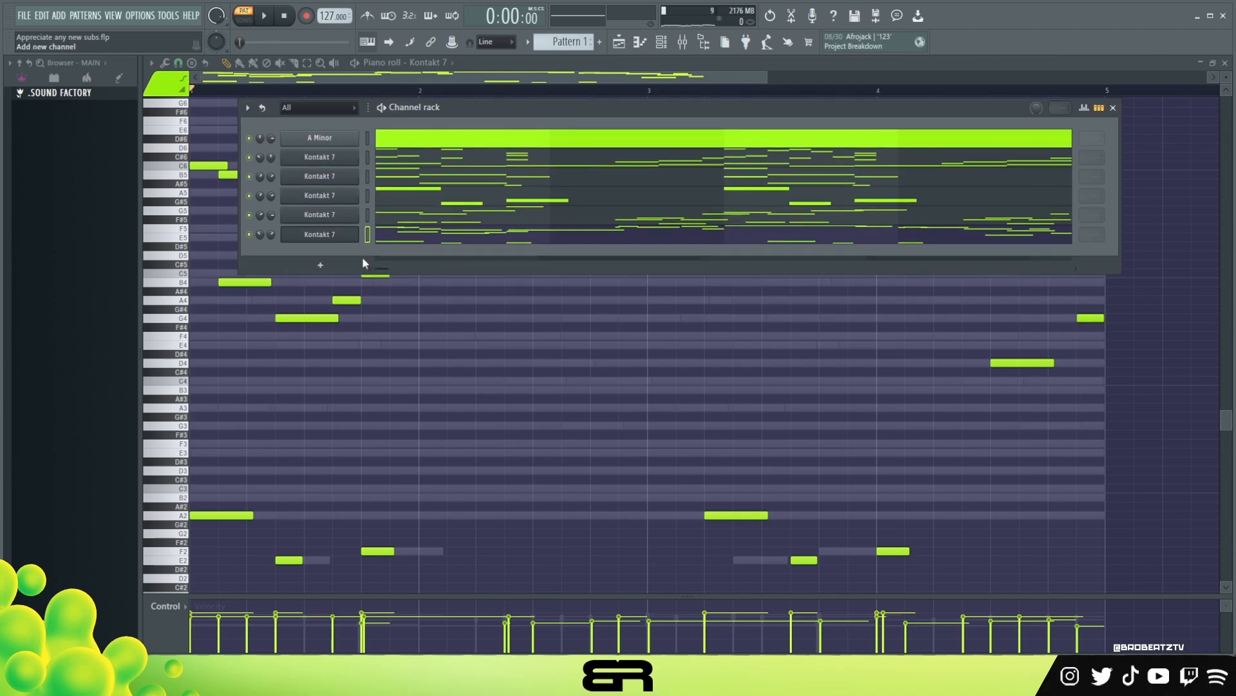
pyautogui.moveTo(515, 110); pyautogui.dragTo(495, 135)
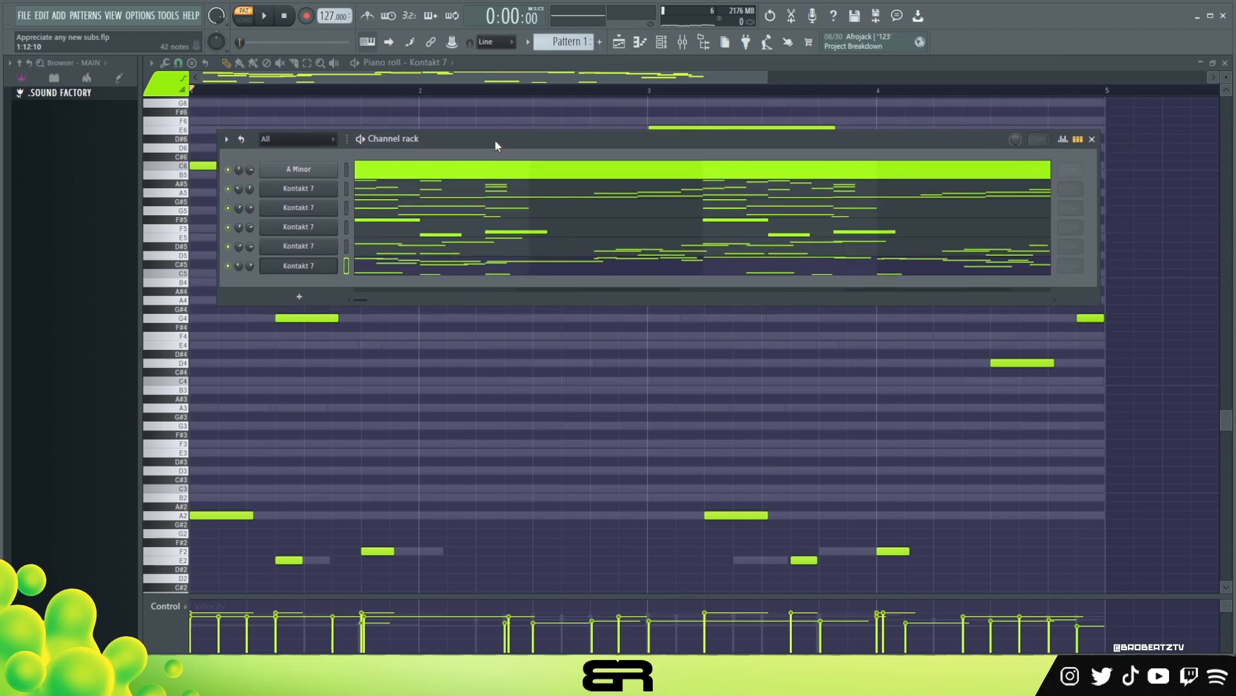